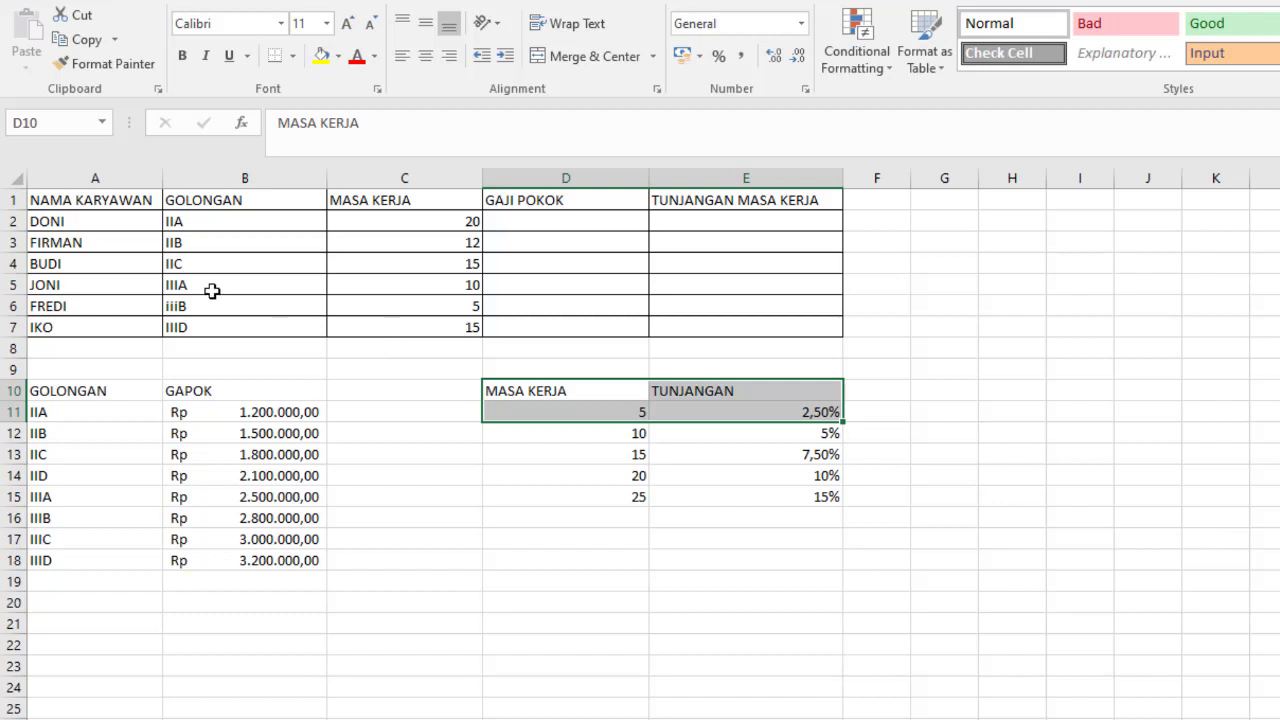
# - Examine the employee table's headings in row 1 and the GOLONGAN and GAPOK reference table starting at A10
pyautogui.click(52, 199)
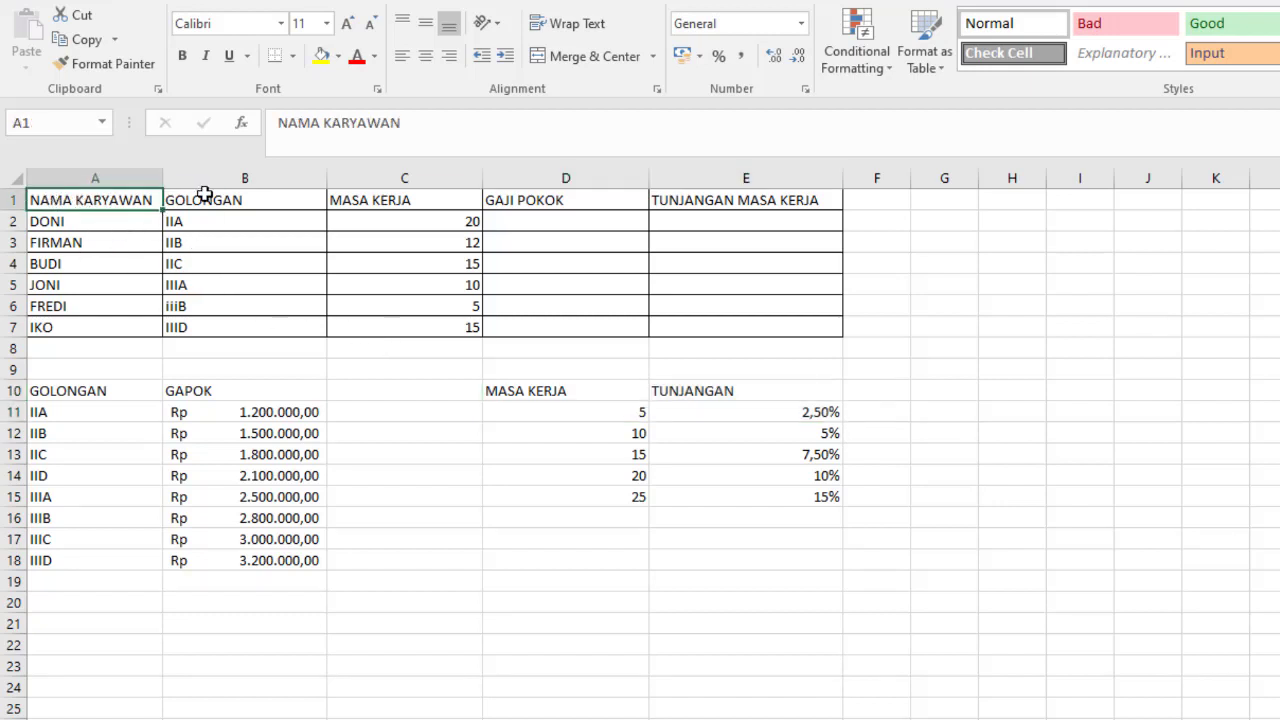
pyautogui.click(245, 200)
pyautogui.click(396, 203)
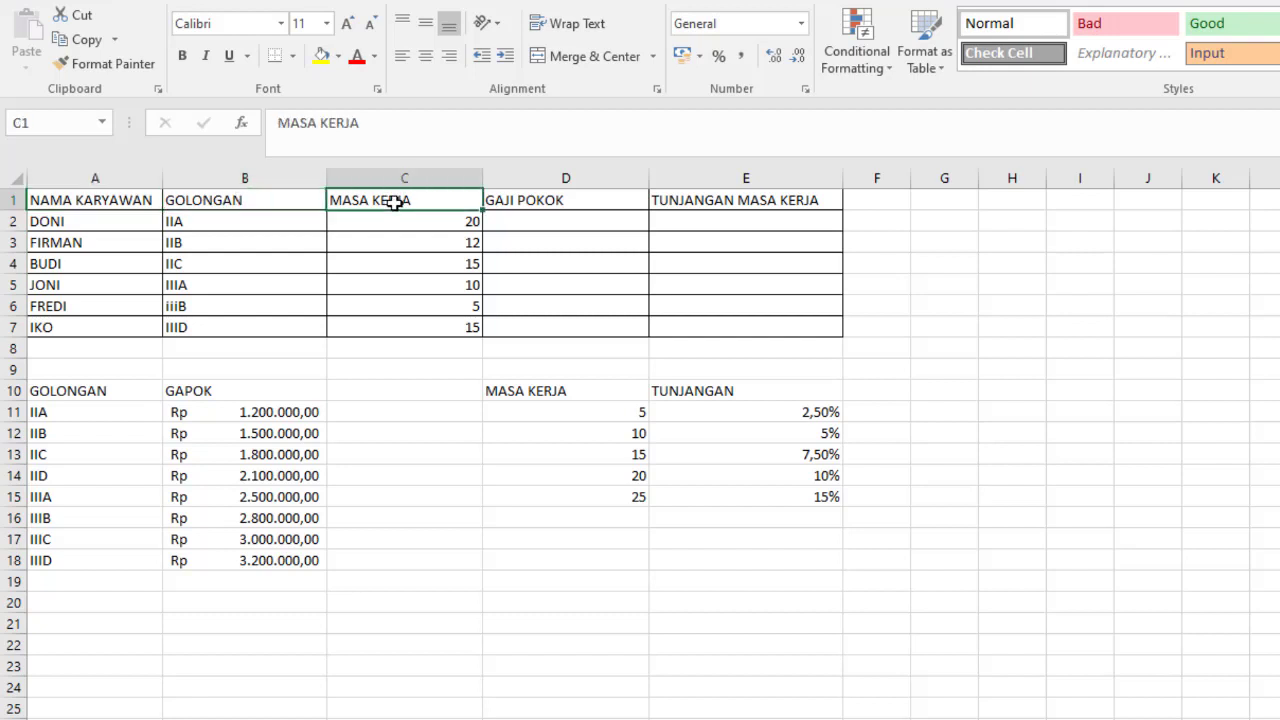
pyautogui.click(551, 198)
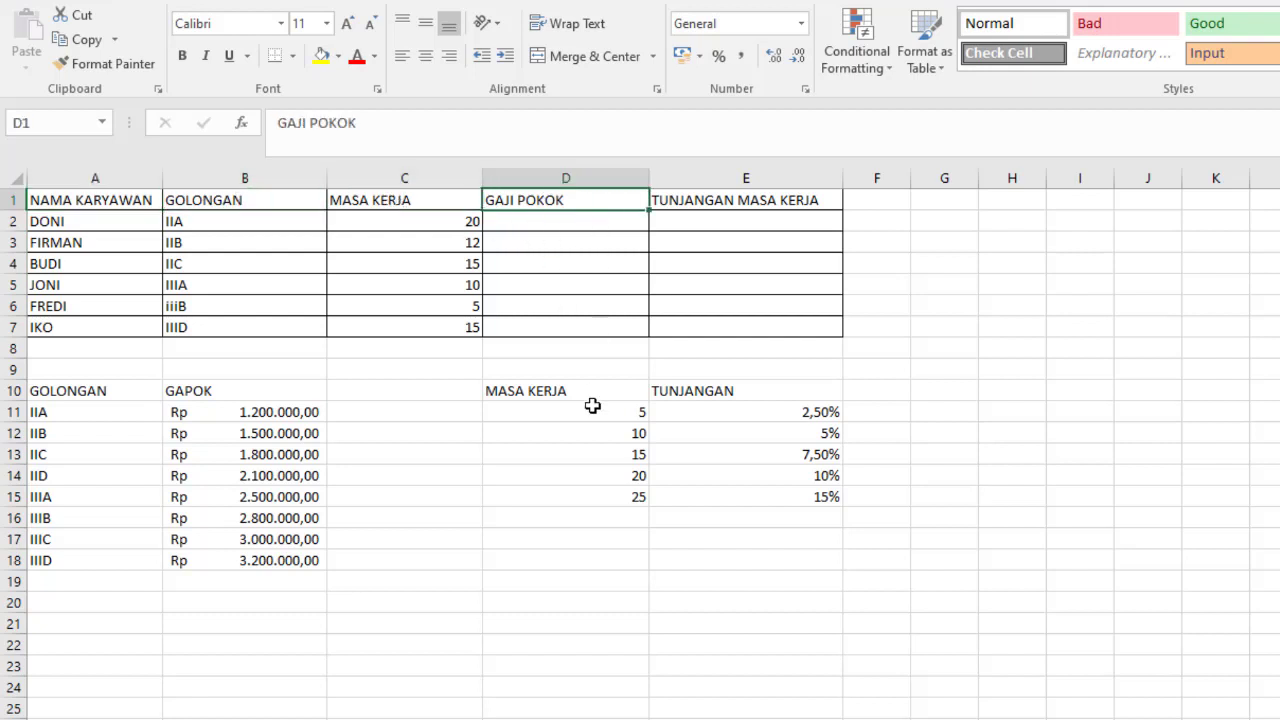
pyautogui.click(748, 199)
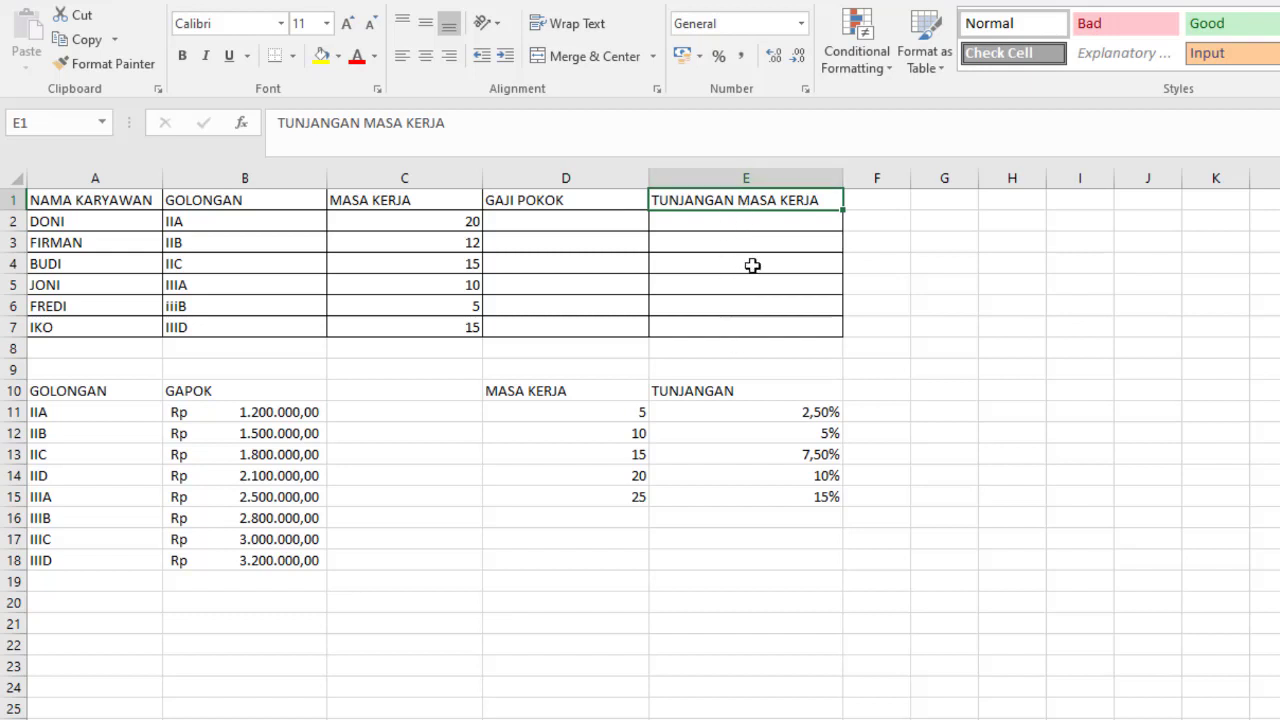
pyautogui.click(42, 390)
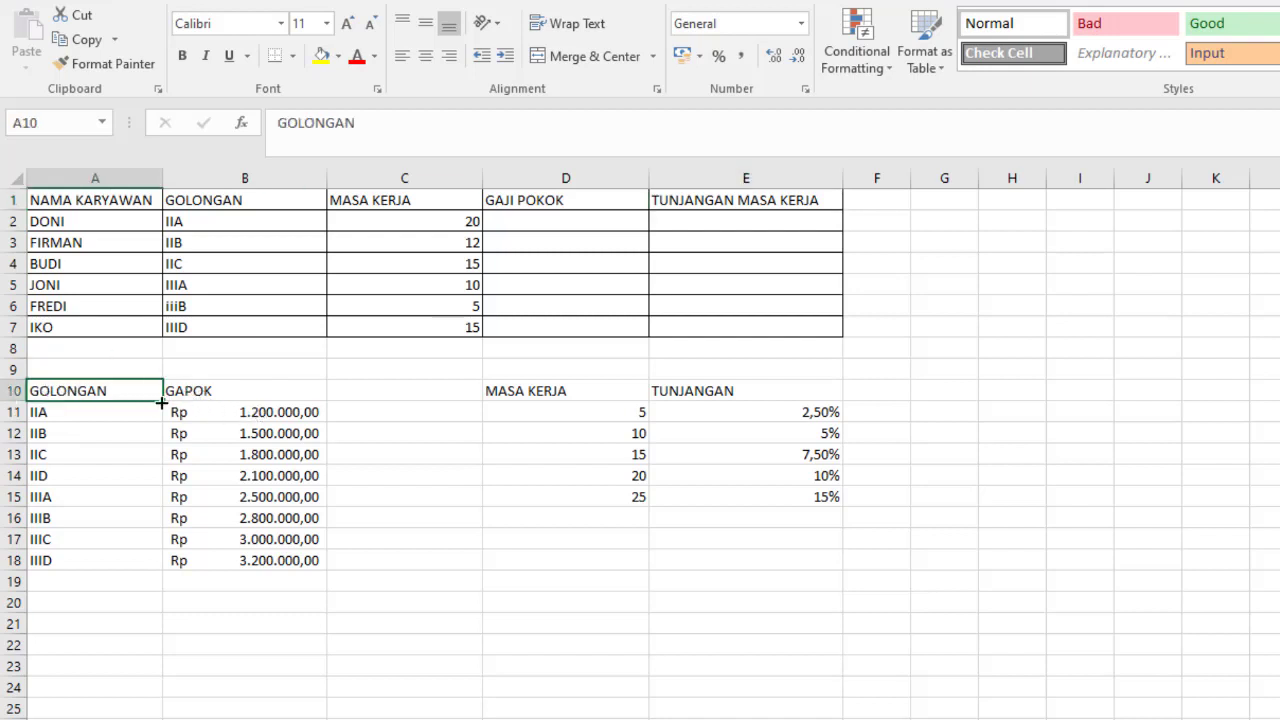
pyautogui.click(233, 391)
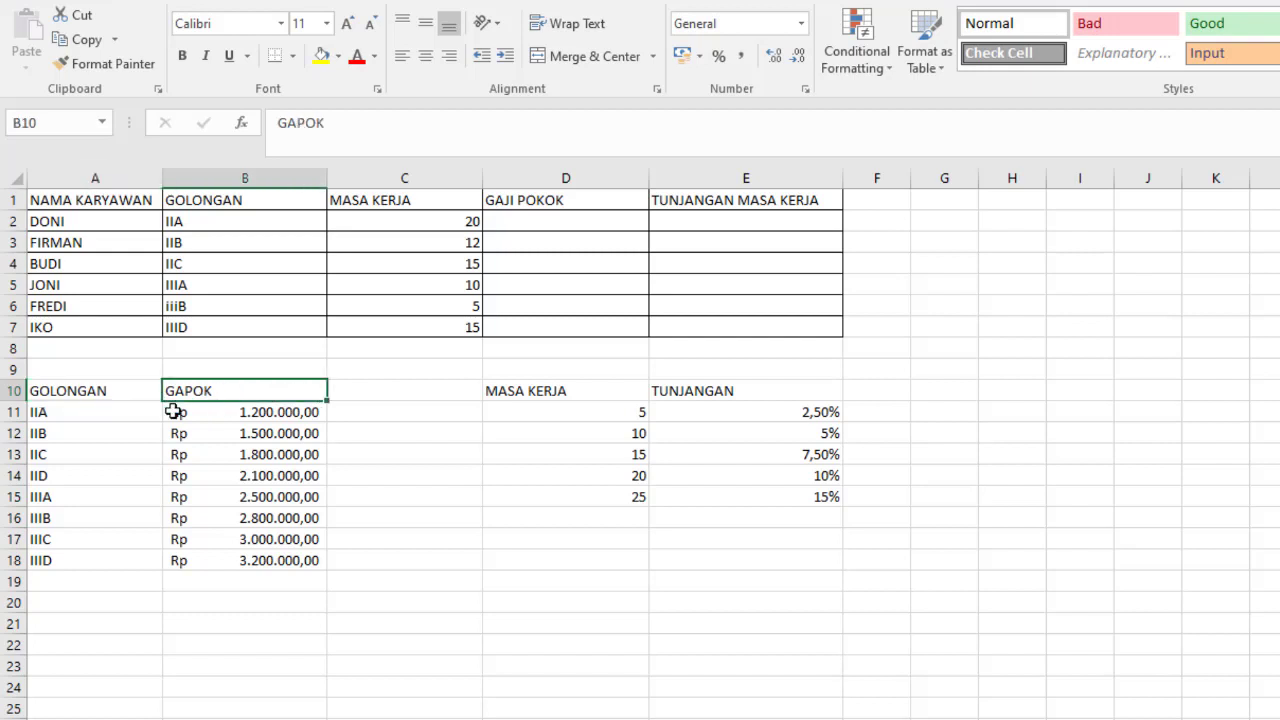
pyautogui.click(88, 414)
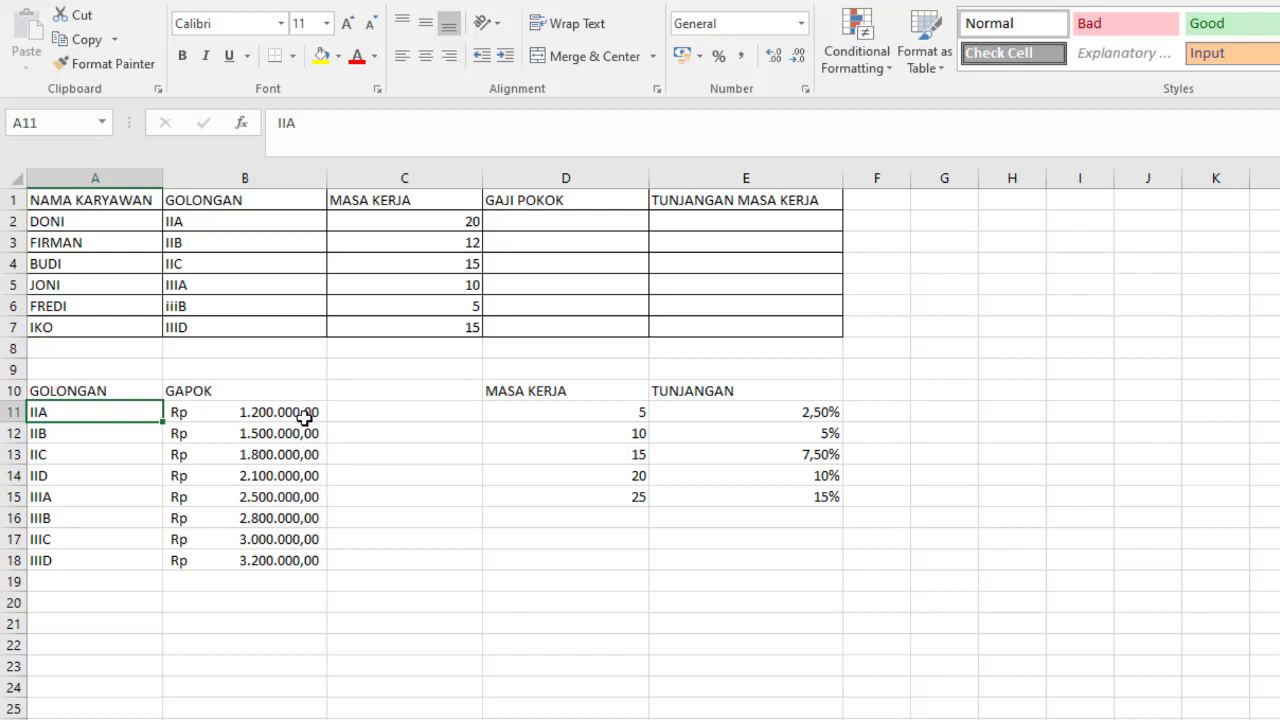
pyautogui.click(103, 437)
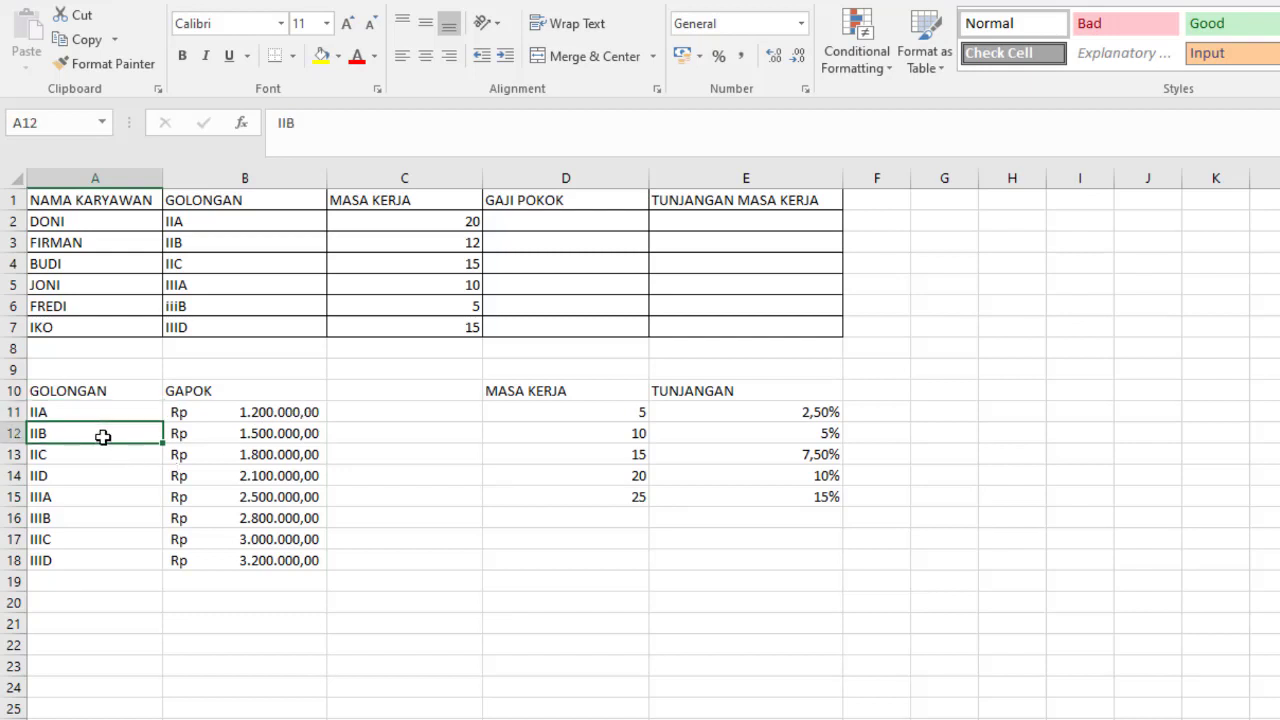
pyautogui.click(278, 436)
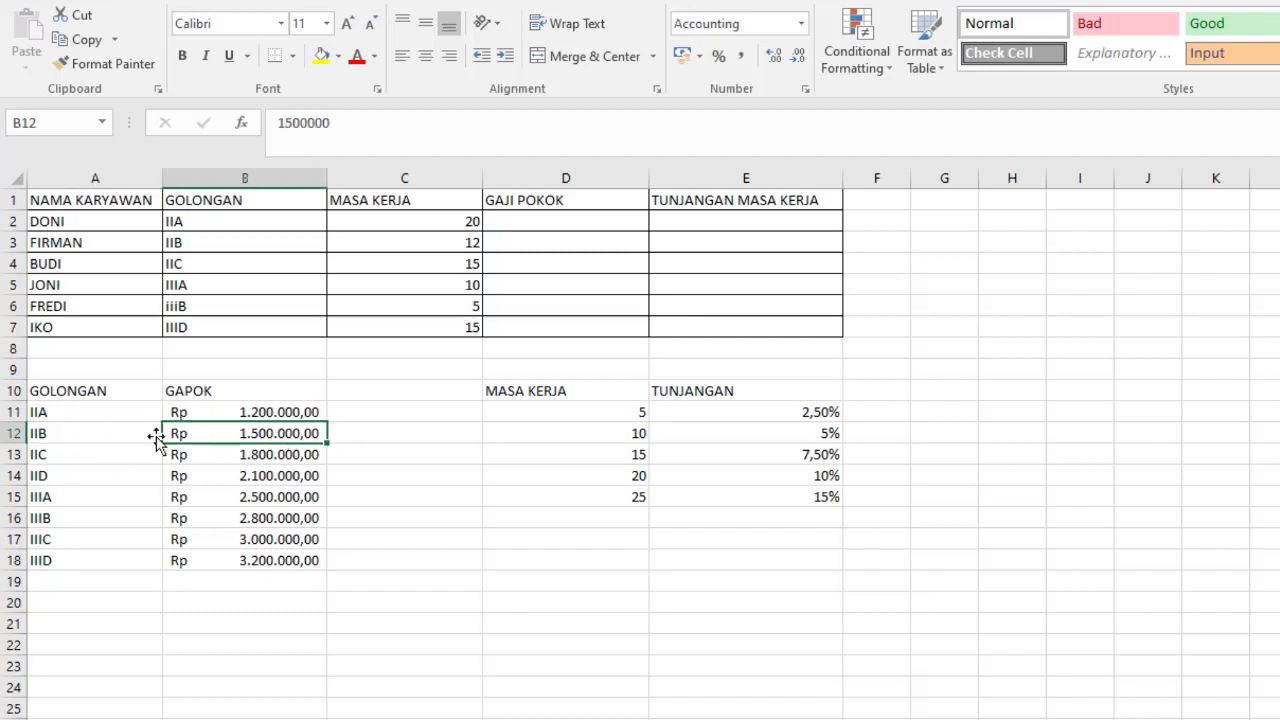
# - Apply all borders to the GOLONGAN and GAPOK table in A10:B18
pyautogui.click(49, 388)
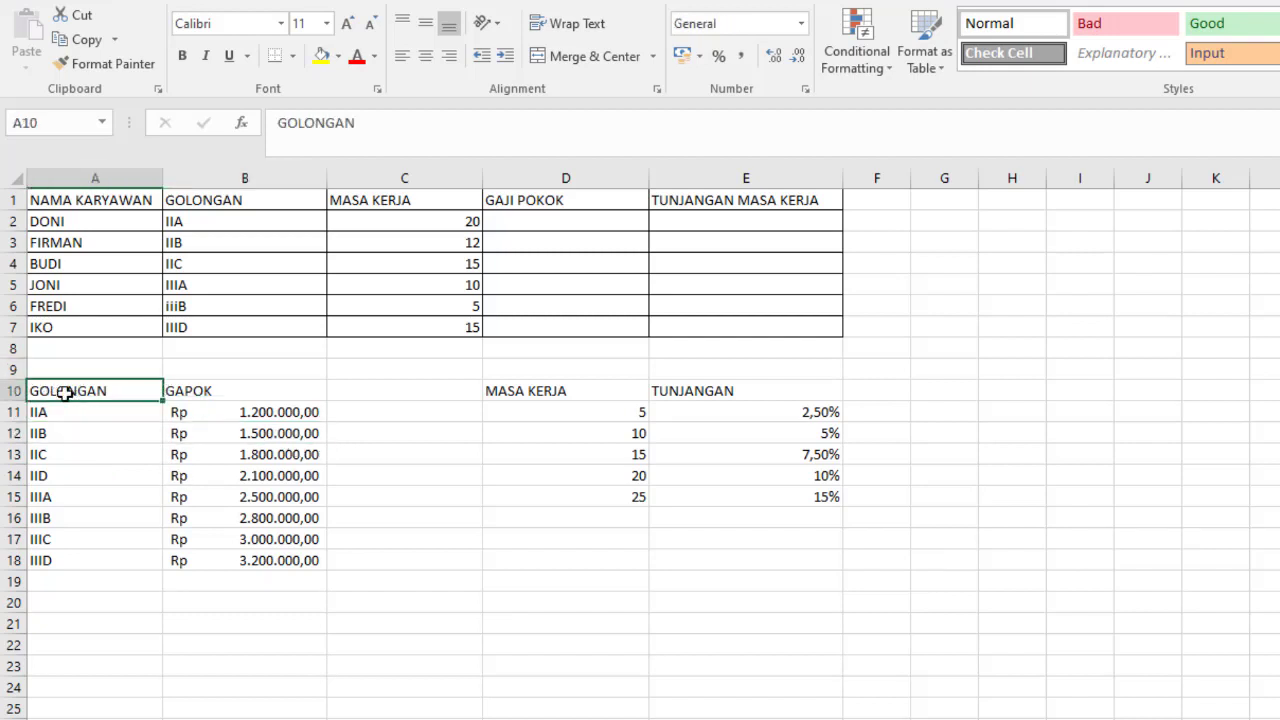
pyautogui.moveTo(57, 389); pyautogui.dragTo(246, 569)
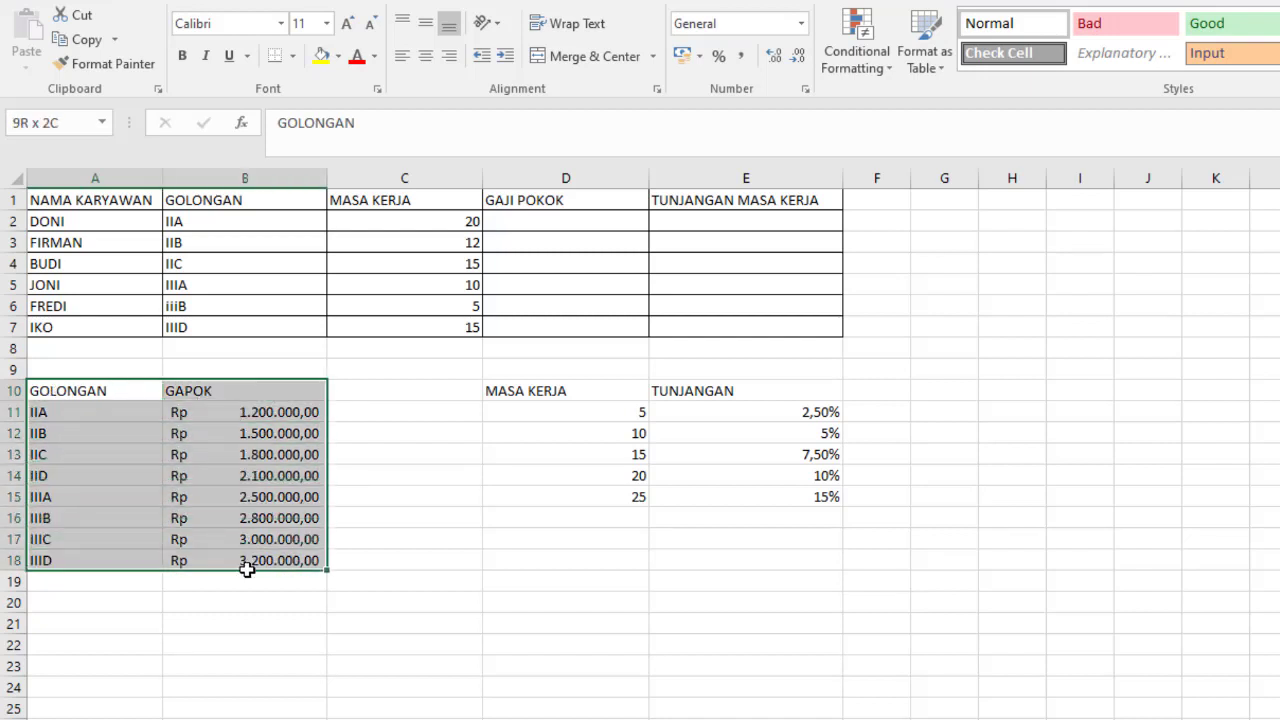
pyautogui.click(292, 56)
pyautogui.click(305, 236)
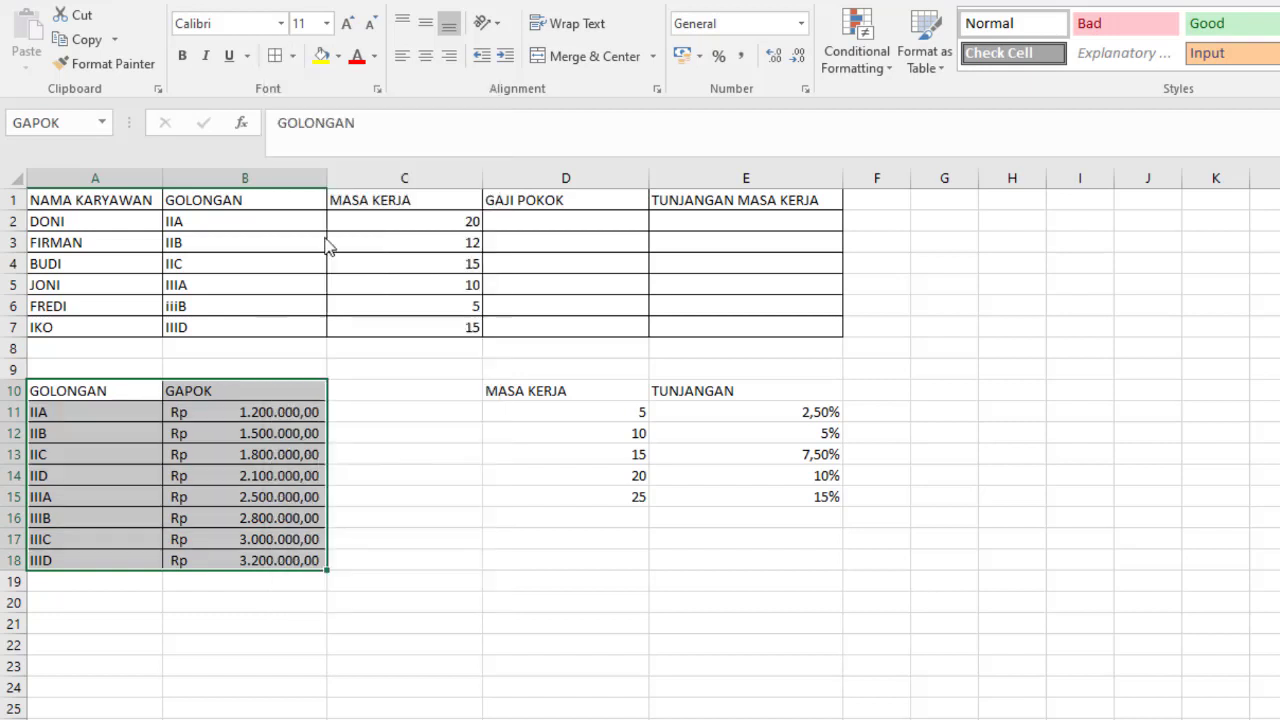
pyautogui.click(378, 451)
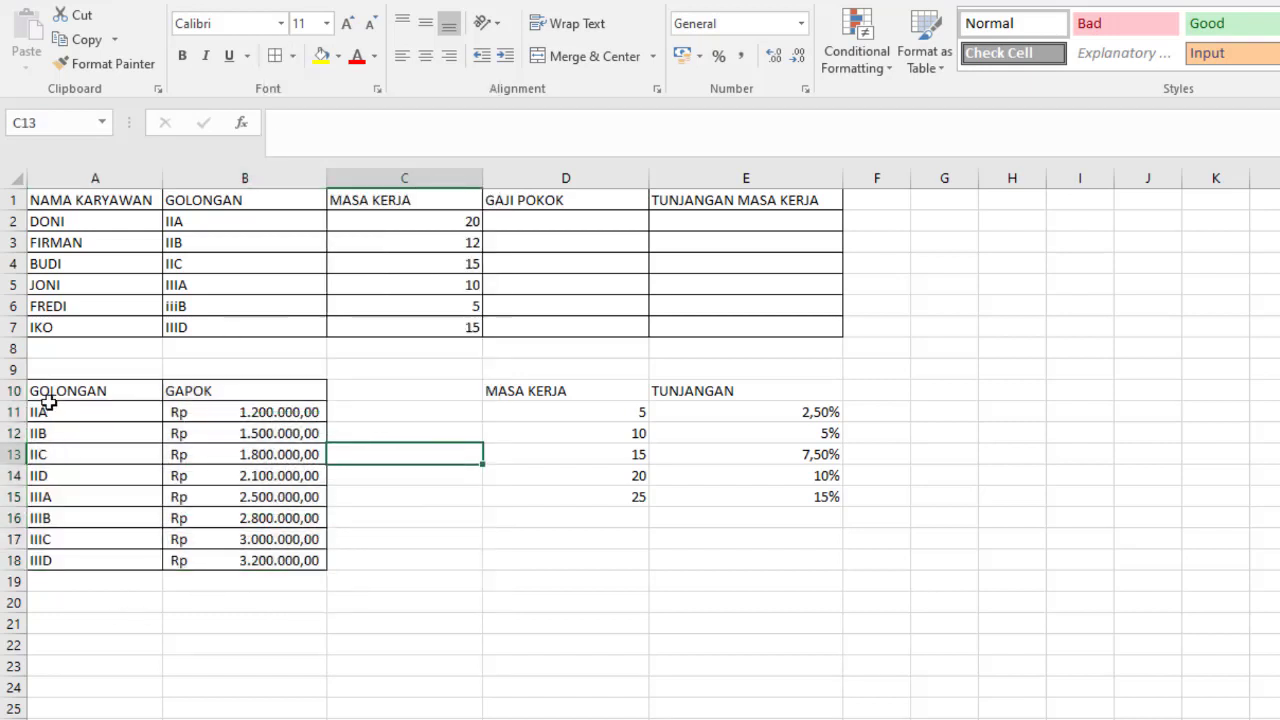
# - Name the GOLONGAN and GAPOK range A10:B18 as tabelgapok
pyautogui.moveTo(48, 392); pyautogui.dragTo(240, 566)
pyautogui.click(70, 122)
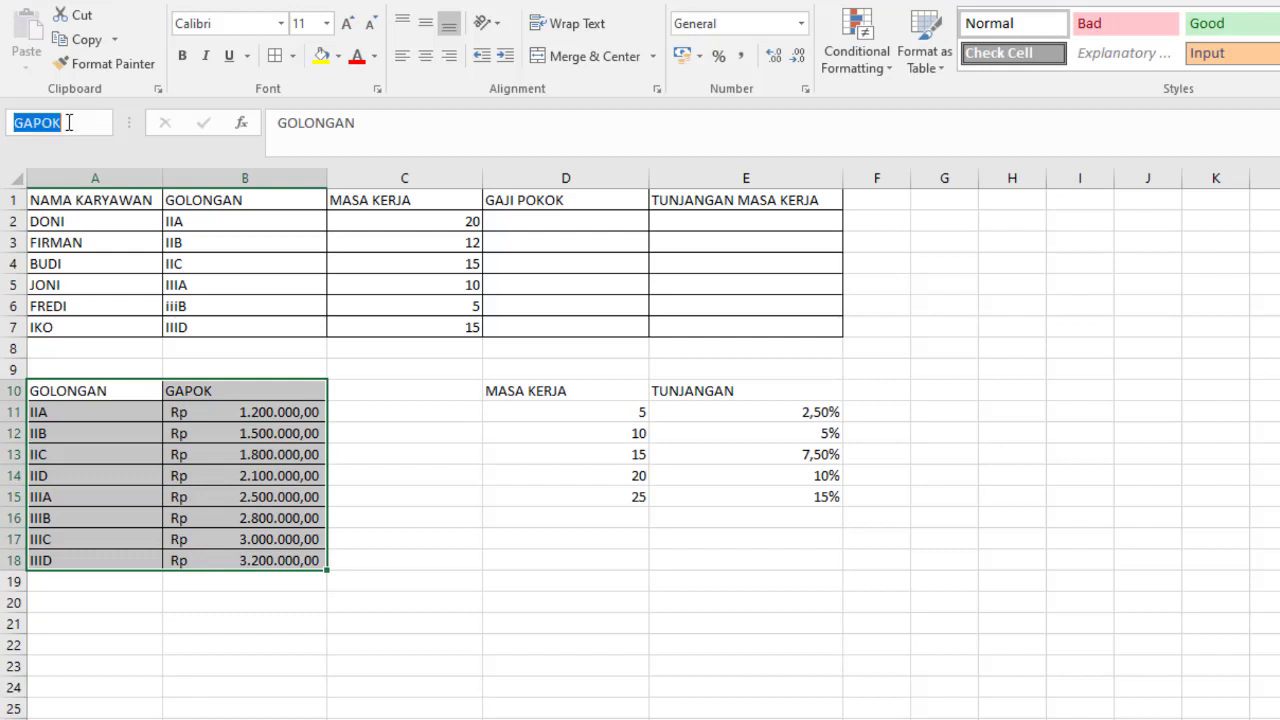
pyautogui.press('BackSpace')
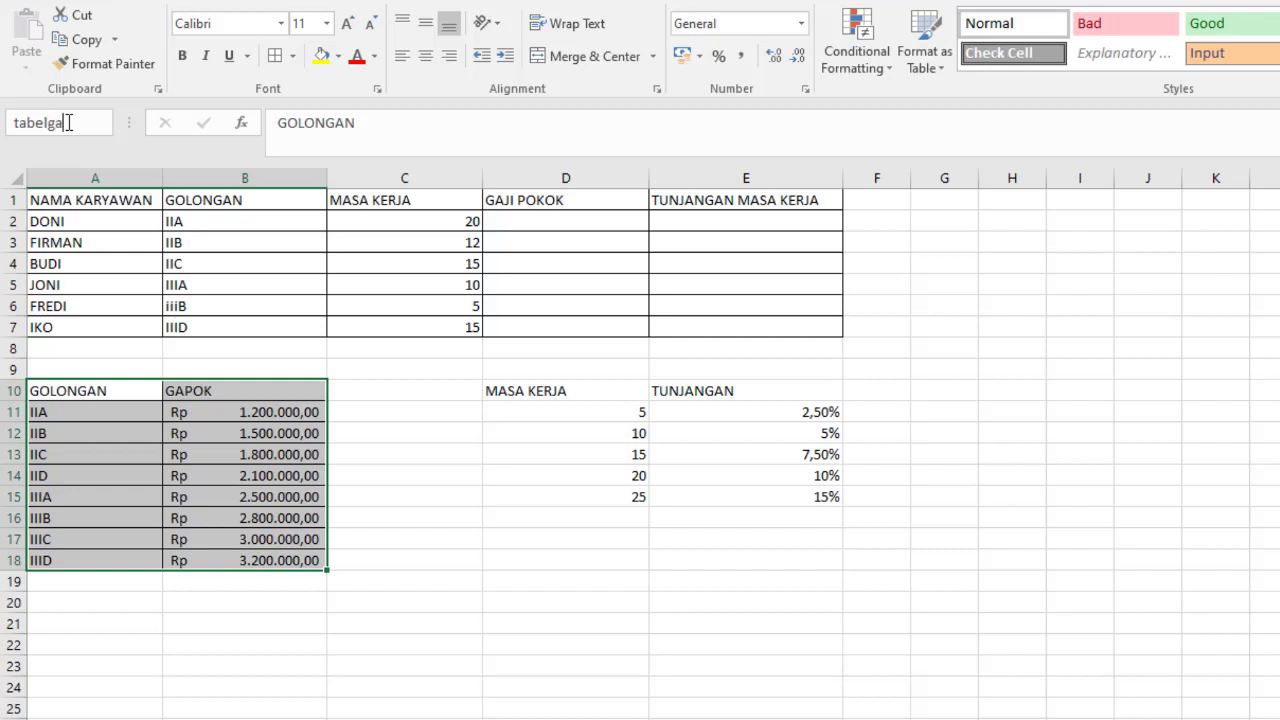
pyautogui.write('pok')
pyautogui.press('Return')
pyautogui.click(342, 536)
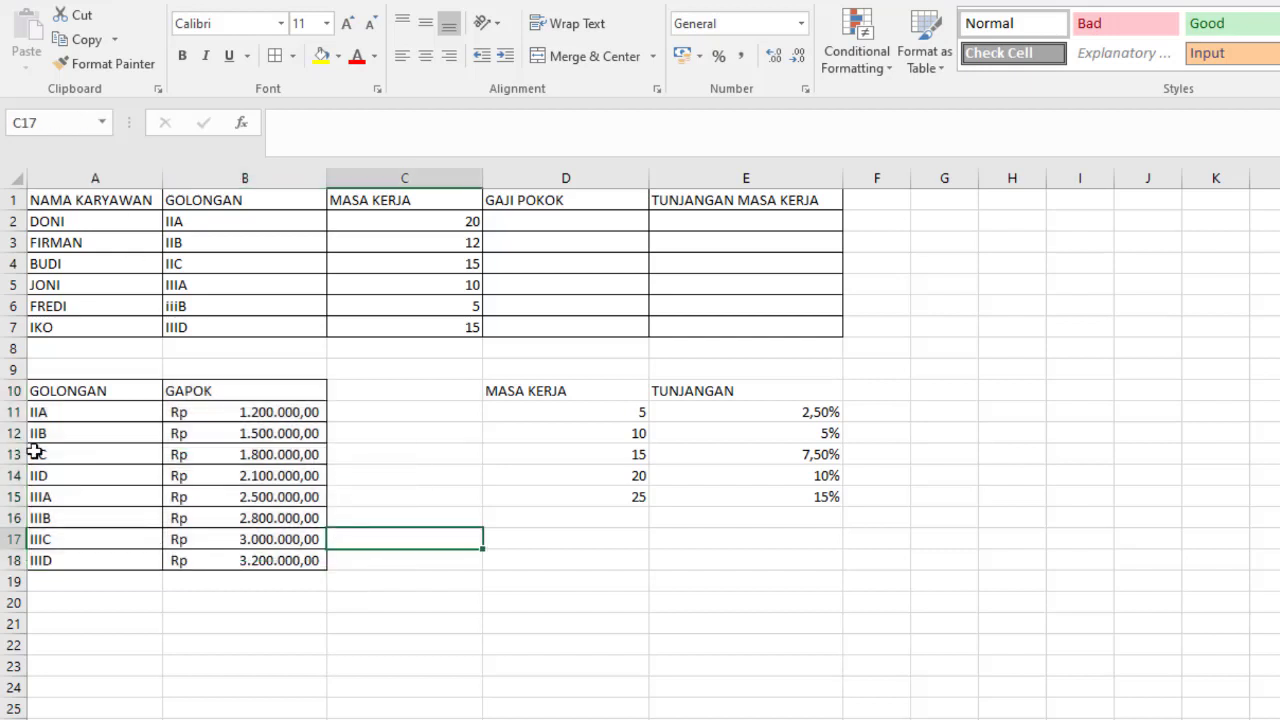
# - Enter gapok as the range name for the table in A10:B18
pyautogui.moveTo(61, 393); pyautogui.dragTo(263, 560)
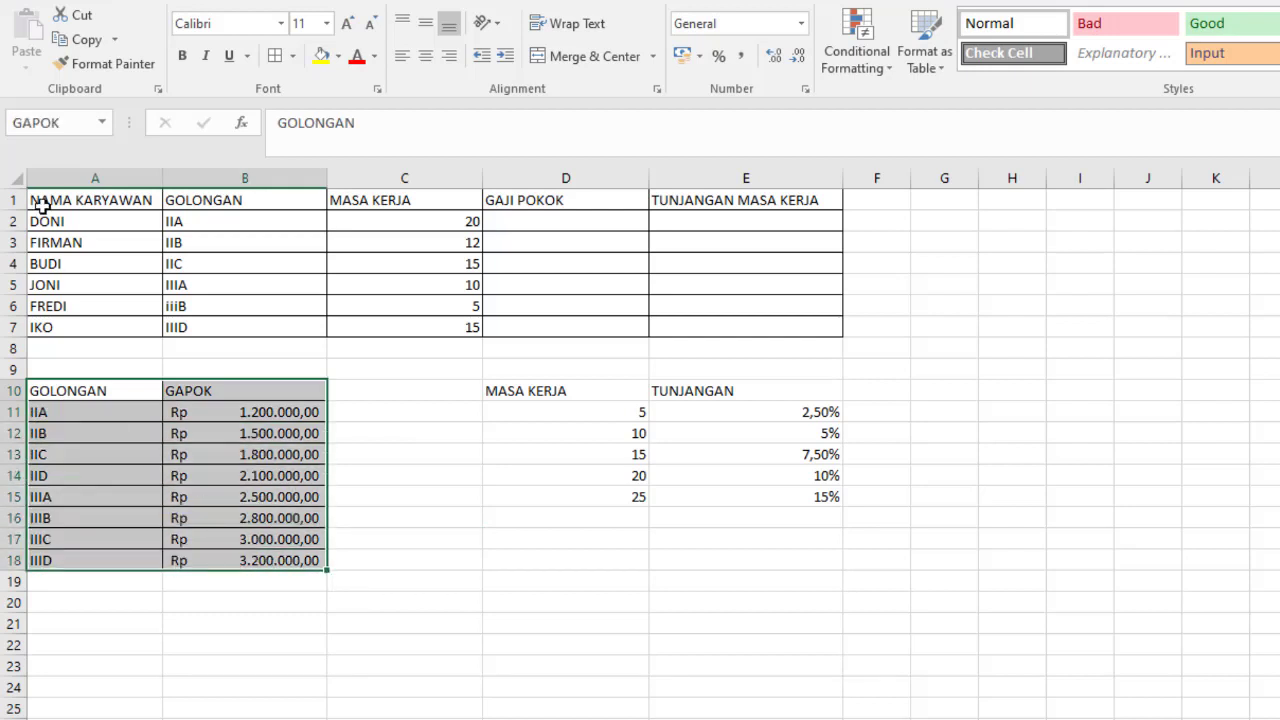
pyautogui.click(68, 118)
pyautogui.press('BackSpace')
pyautogui.write('gapok')
pyautogui.press('Return')
pyautogui.click(343, 586)
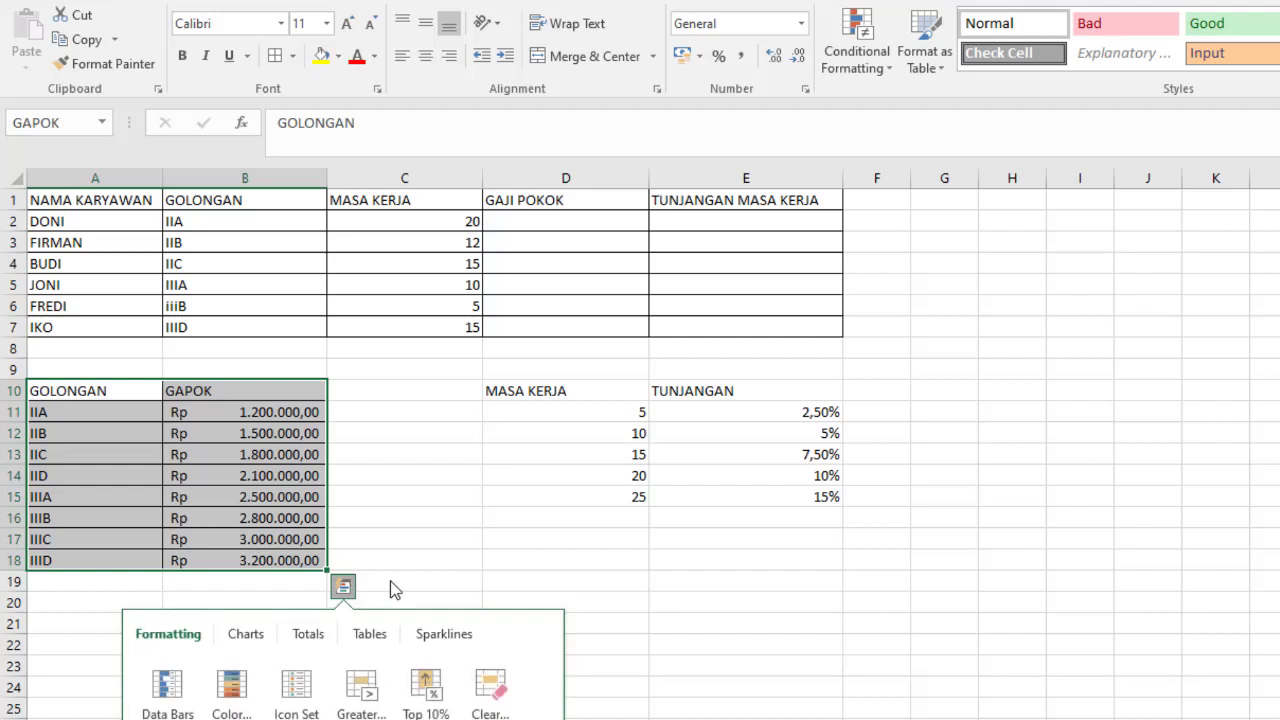
pyautogui.click(517, 524)
pyautogui.click(517, 524)
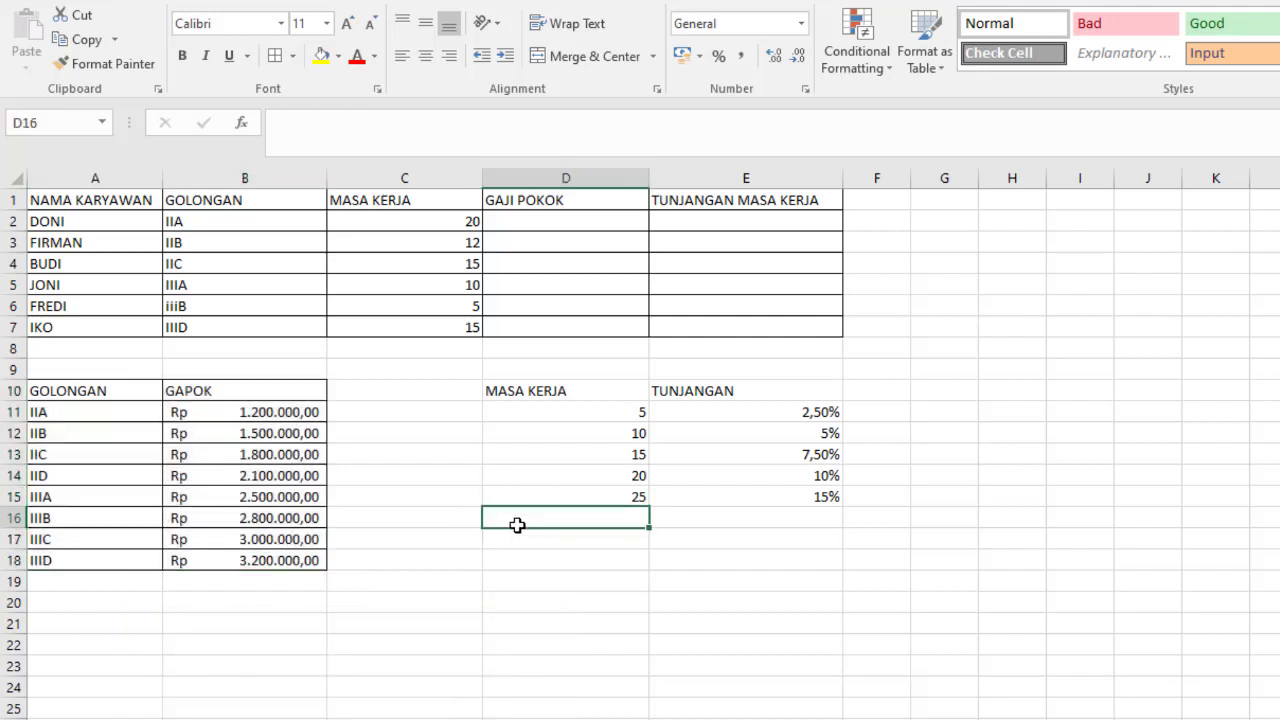
# - Apply all borders to the MASA KERJA and TUNJANGAN table in D10:E15
pyautogui.click(510, 389)
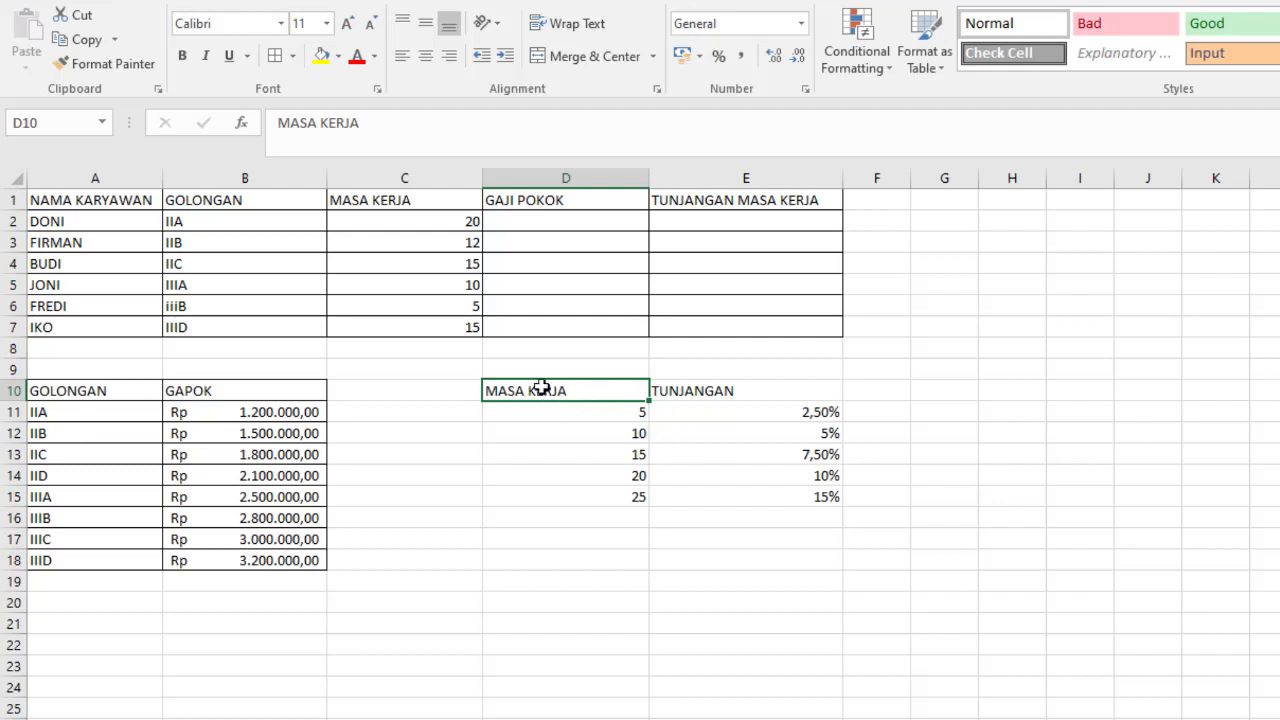
pyautogui.click(536, 457)
pyautogui.click(526, 400)
pyautogui.keyDown('shift'); pyautogui.click(822, 497); pyautogui.keyUp('shift')
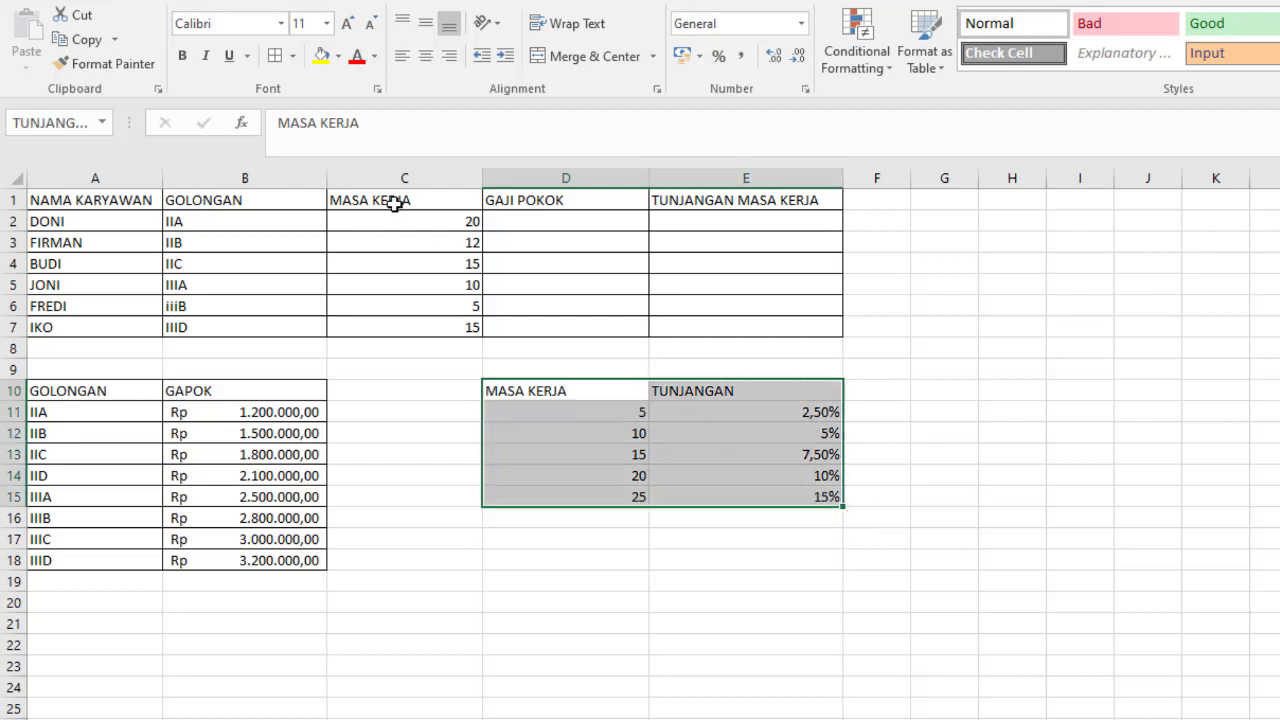
pyautogui.click(273, 56)
pyautogui.click(660, 470)
# - Check the range name of the MASA KERJA and TUNJANGAN table D10:E15 and review the workbook's list of defined names
pyautogui.click(516, 392)
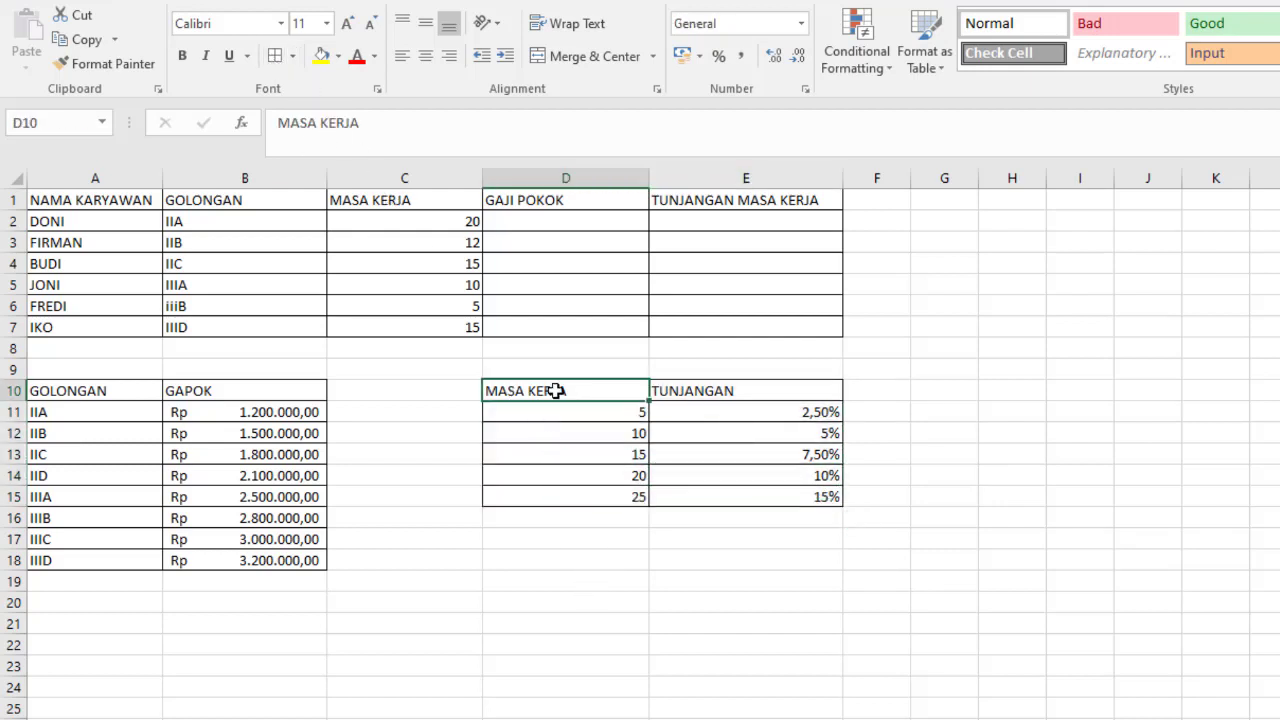
pyautogui.keyDown('shift'); pyautogui.click(803, 498); pyautogui.keyUp('shift')
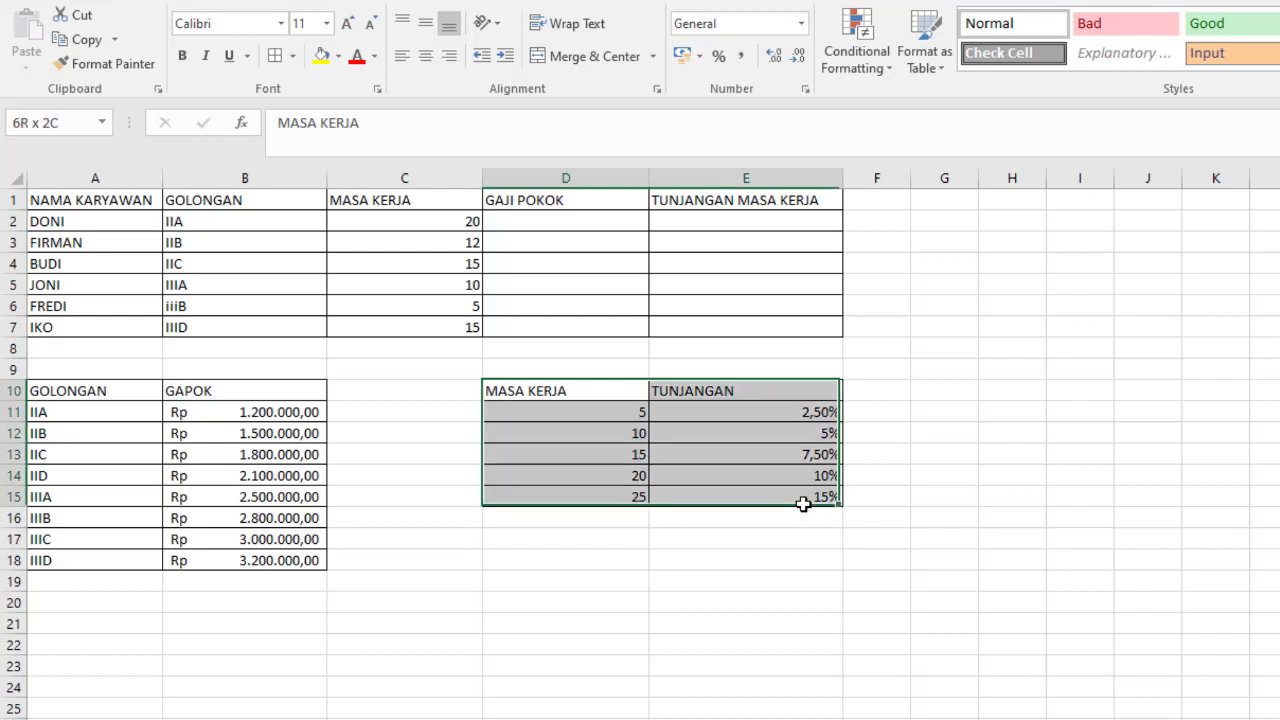
pyautogui.click(66, 120)
pyautogui.click(102, 124)
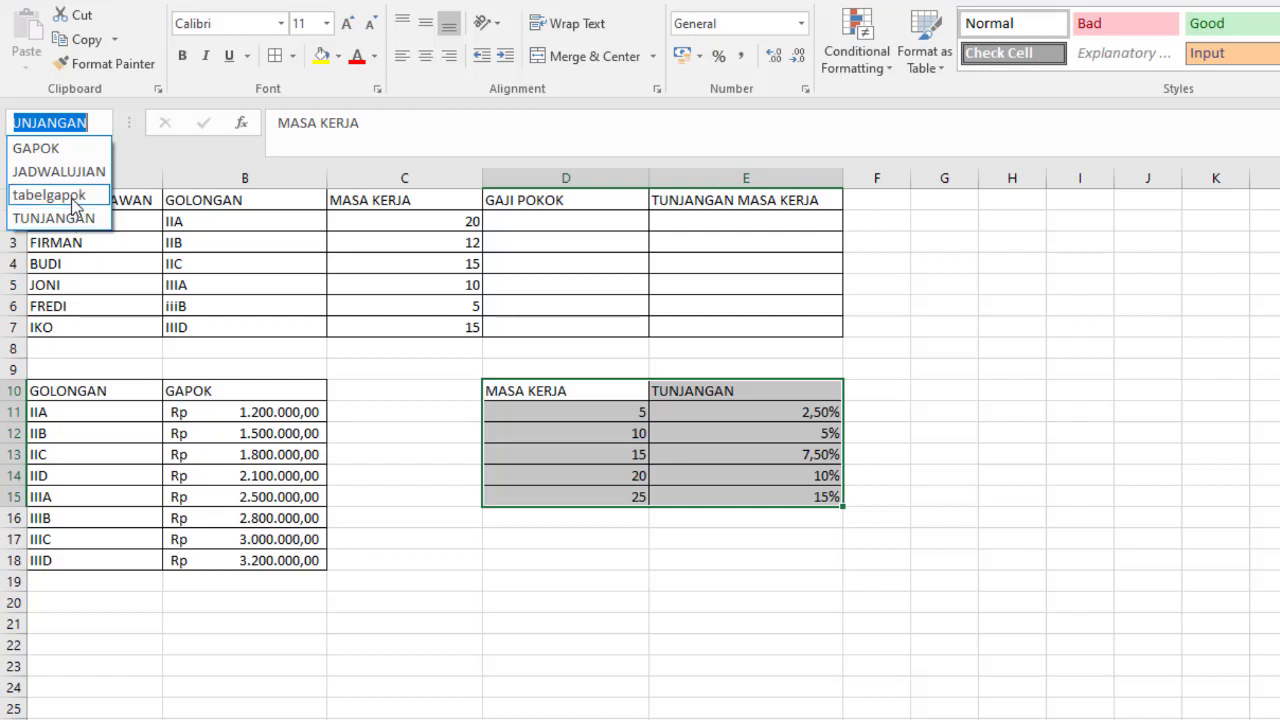
pyautogui.click(940, 426)
pyautogui.click(891, 397)
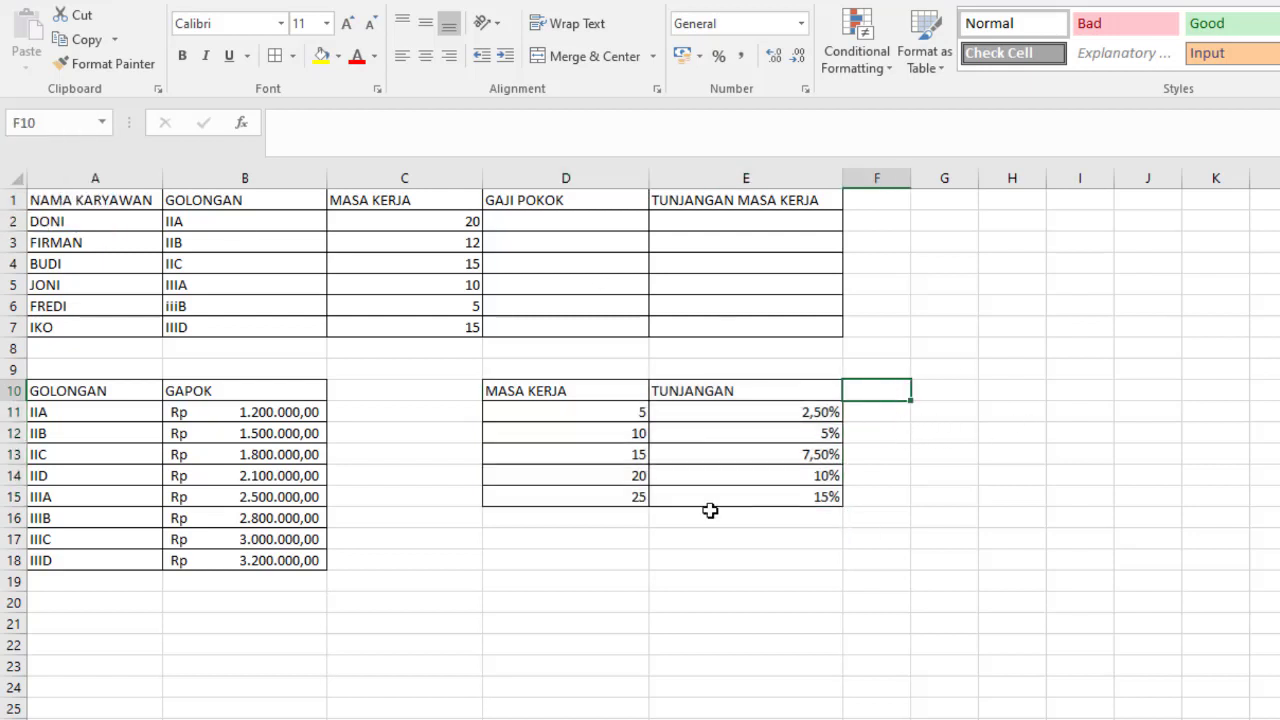
# - Examine the MASA KERJA and TUNJANGAN columns of the allowance table in D10:E15
pyautogui.click(581, 390)
pyautogui.click(724, 474)
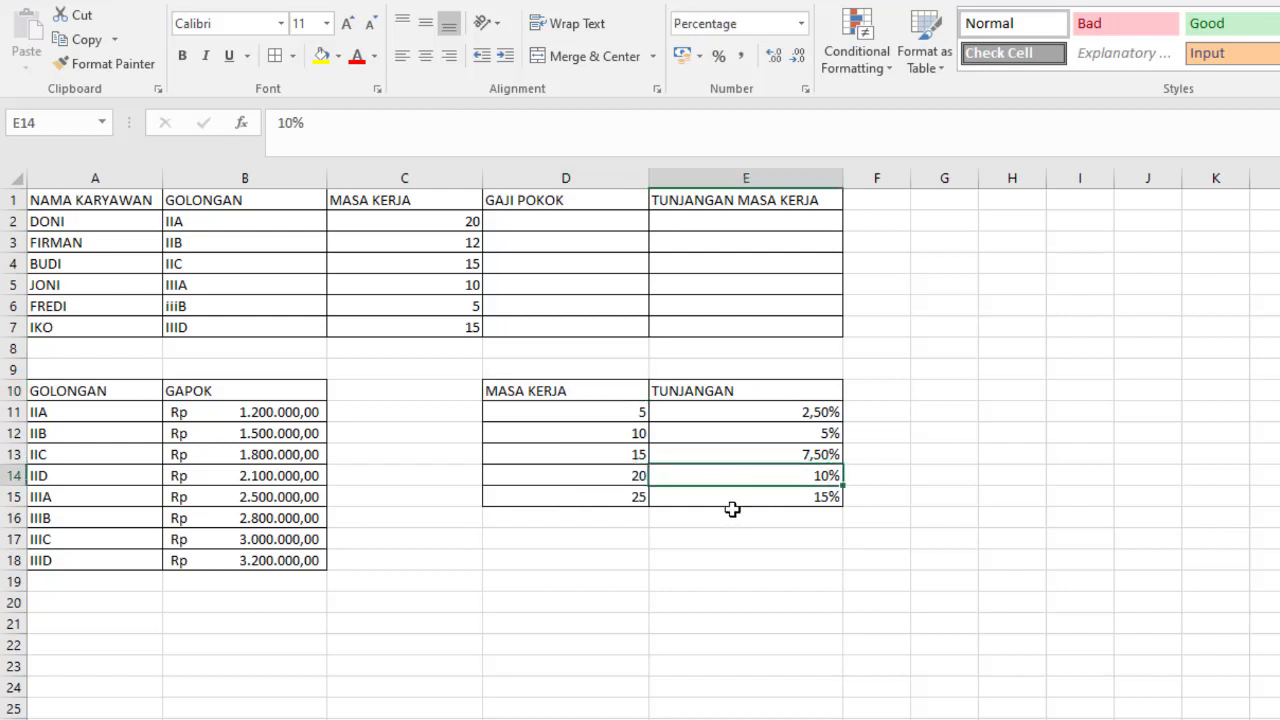
pyautogui.click(511, 375)
pyautogui.click(533, 391)
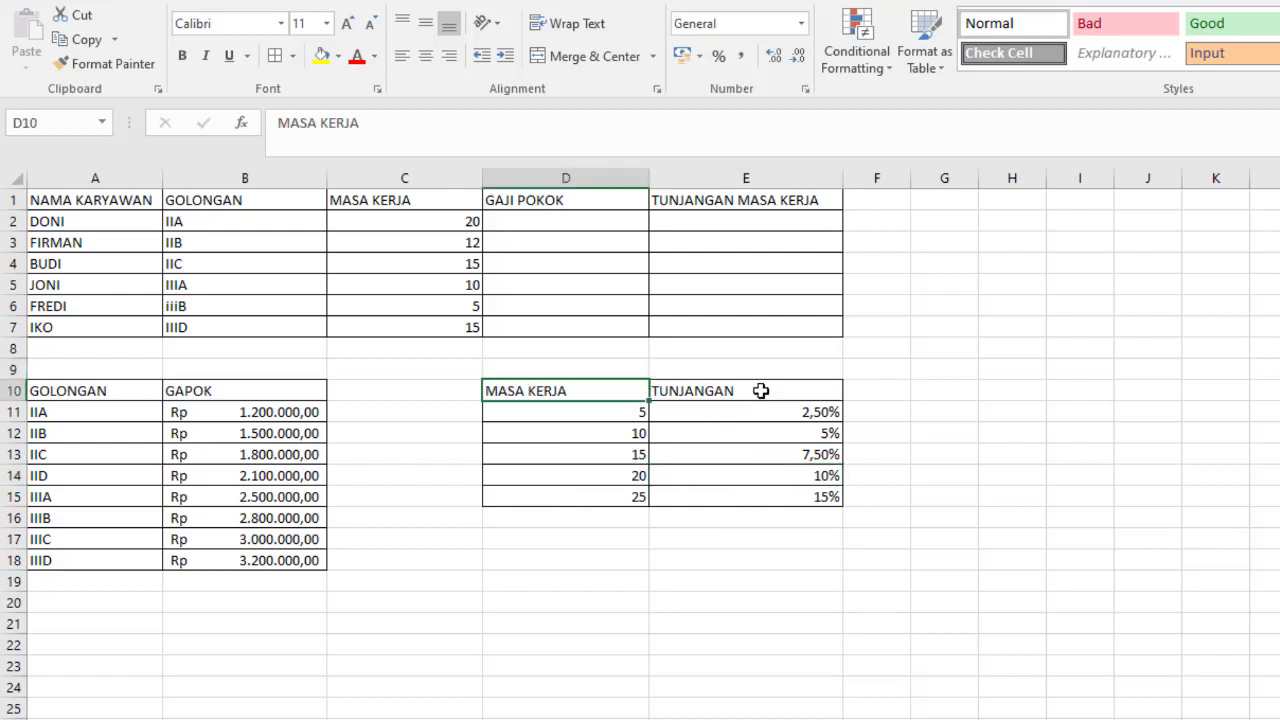
pyautogui.click(761, 391)
pyautogui.click(783, 499)
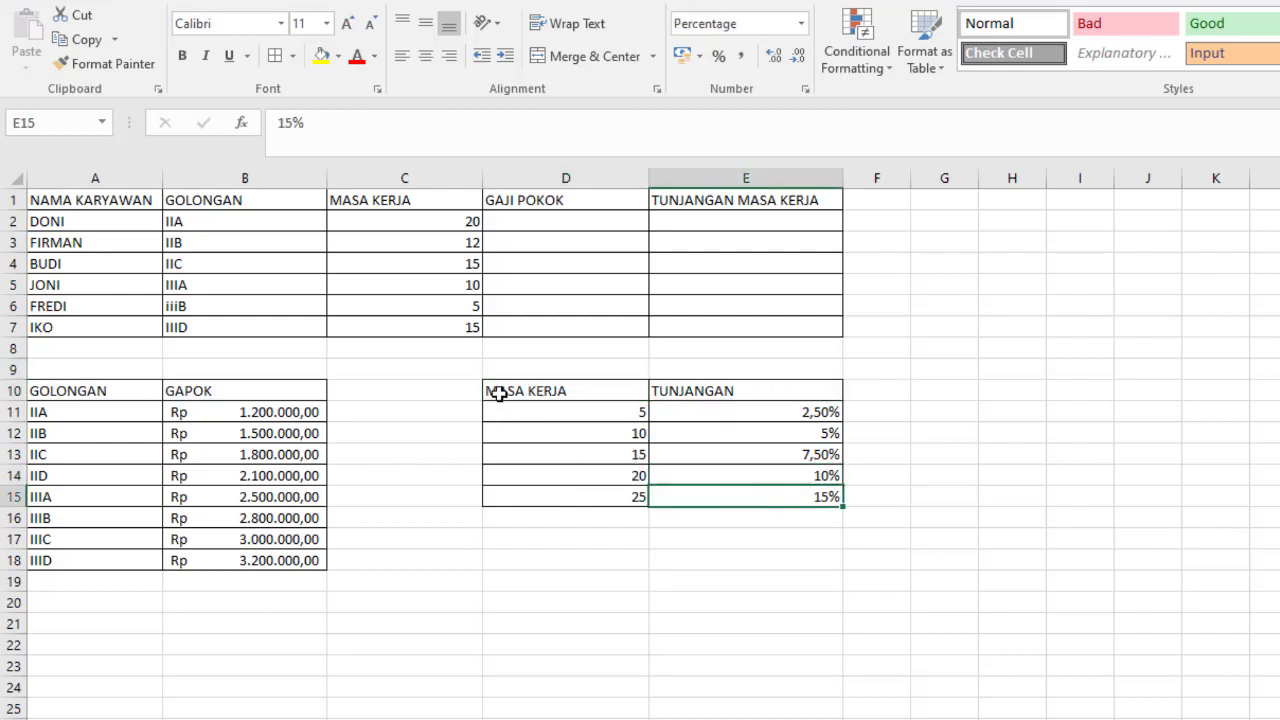
pyautogui.moveTo(500, 393); pyautogui.dragTo(753, 505)
pyautogui.click(920, 369)
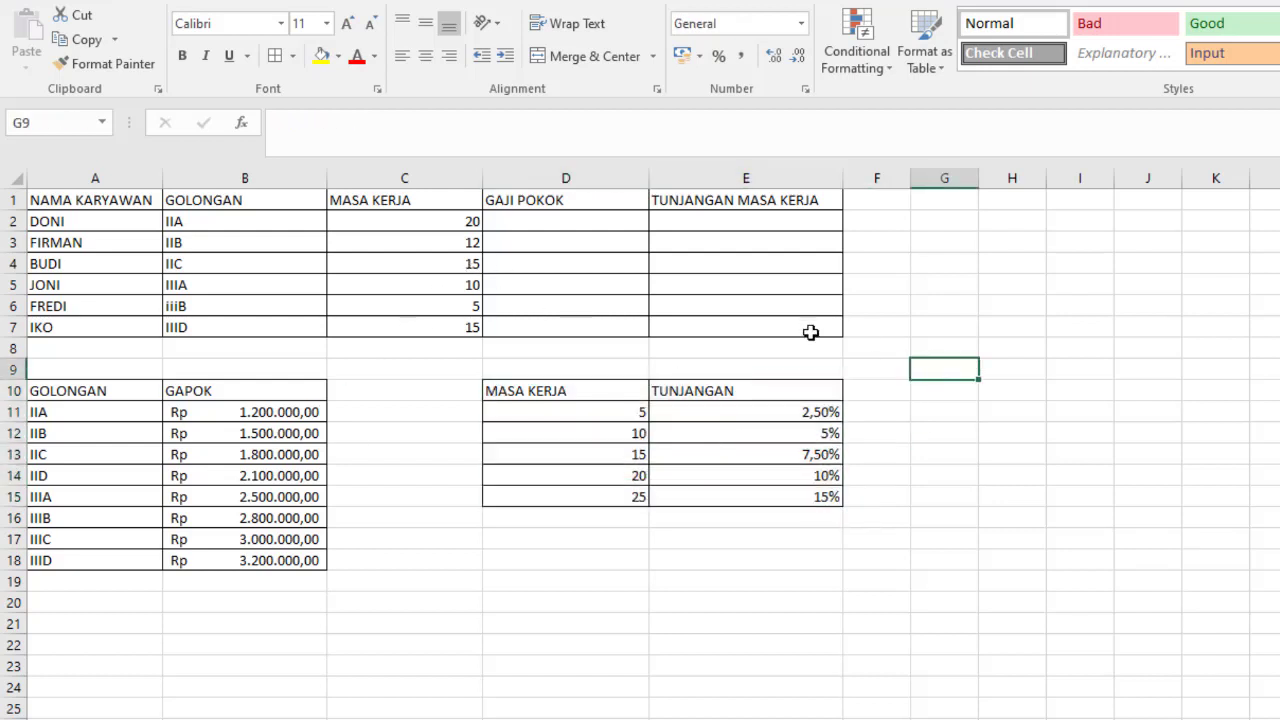
# - Trace the first employee's GOLONGAN in B2 to its matching row in the GAPOK table for the GAJI POKOK in D2
pyautogui.click(543, 224)
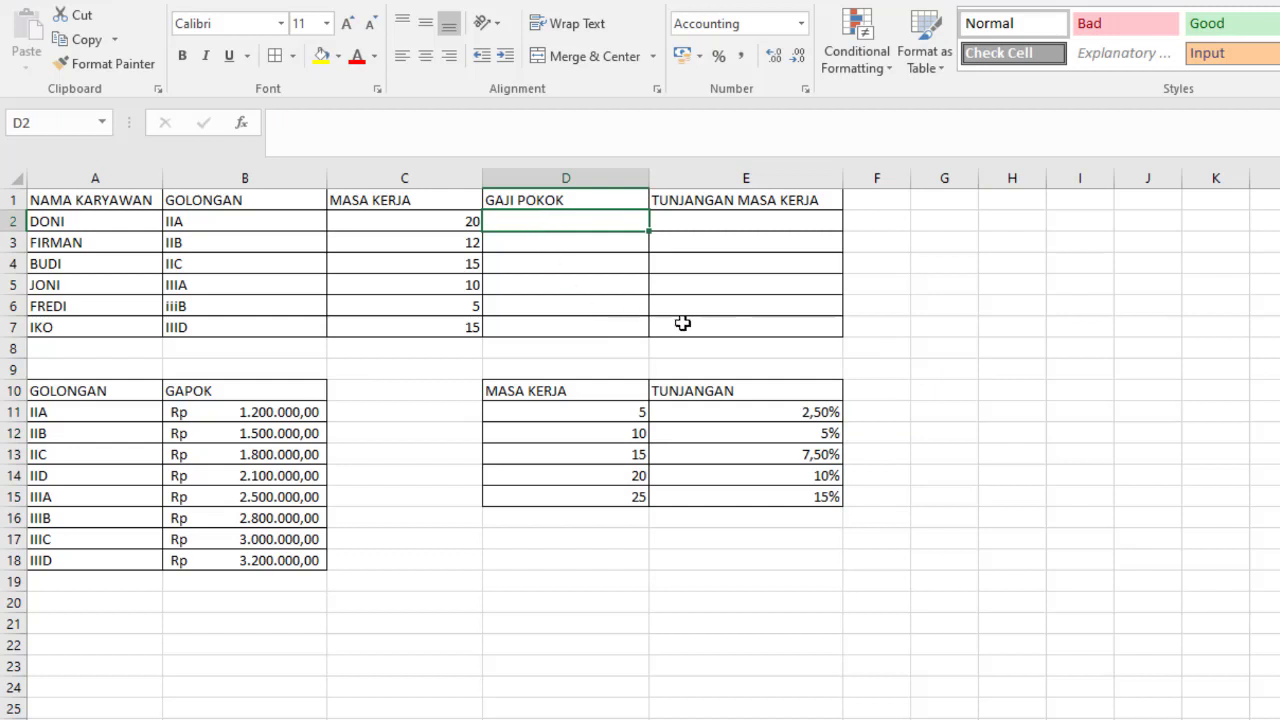
pyautogui.click(87, 222)
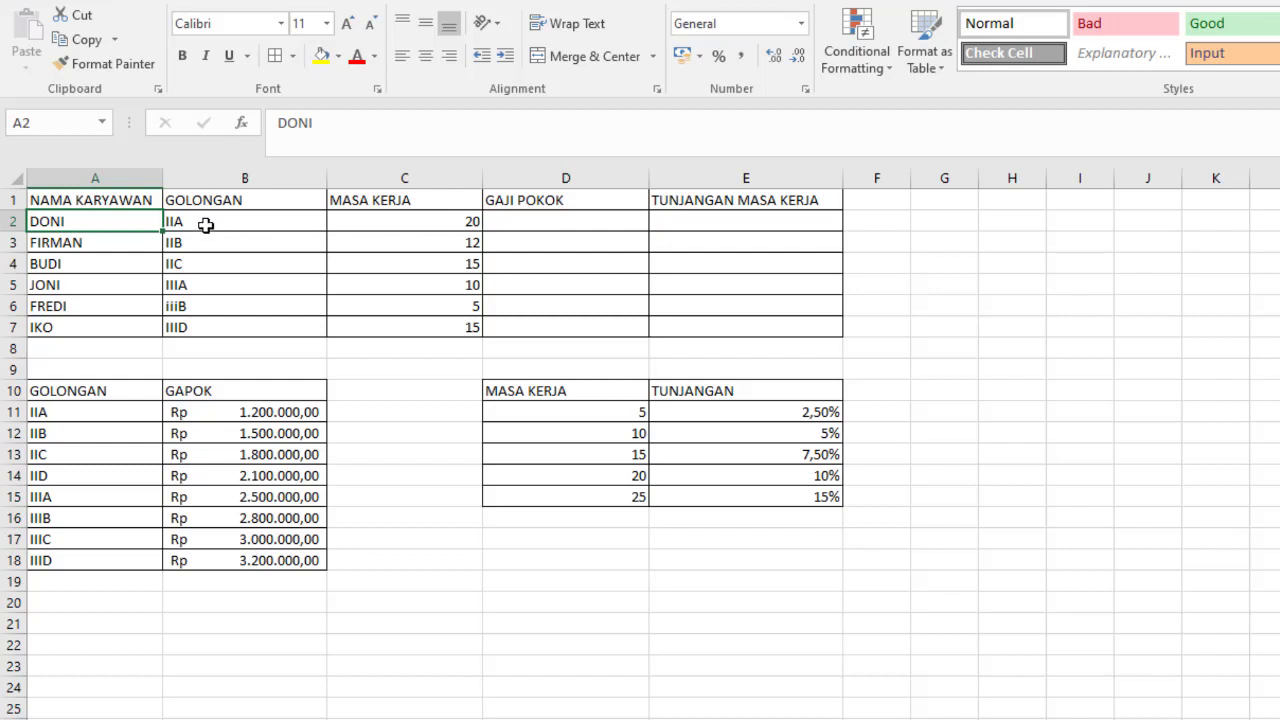
pyautogui.click(209, 223)
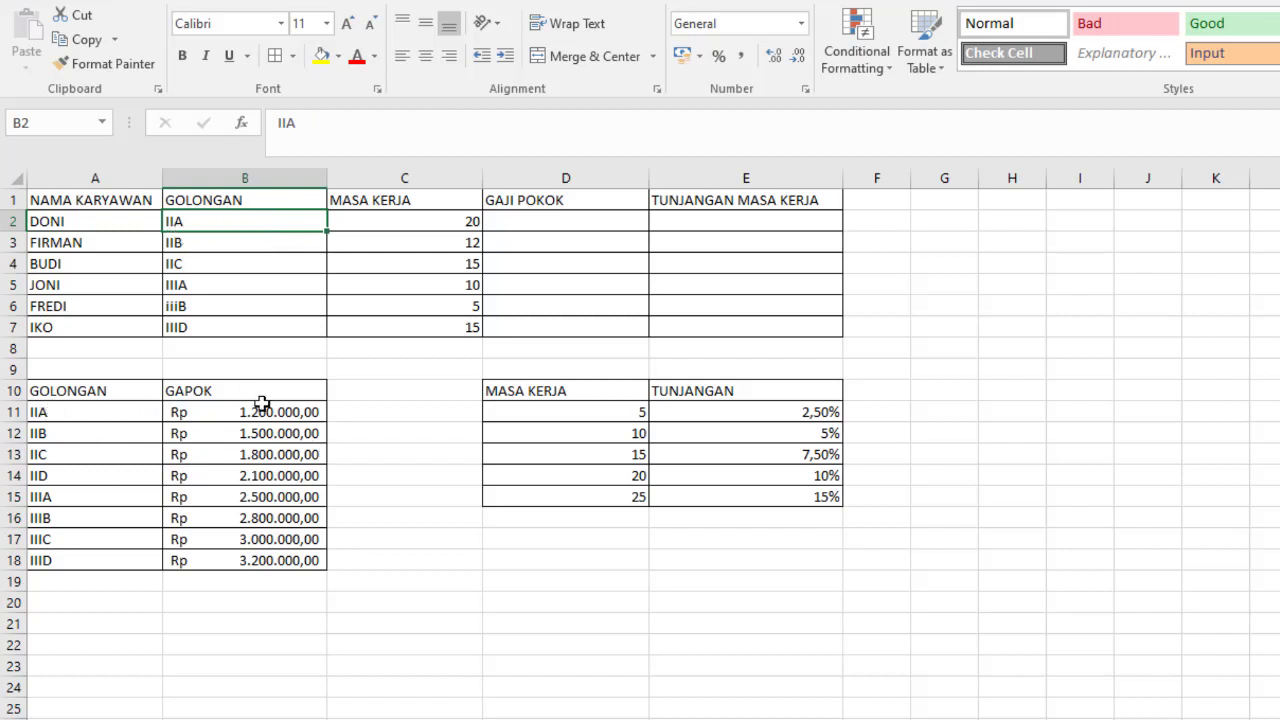
pyautogui.click(65, 417)
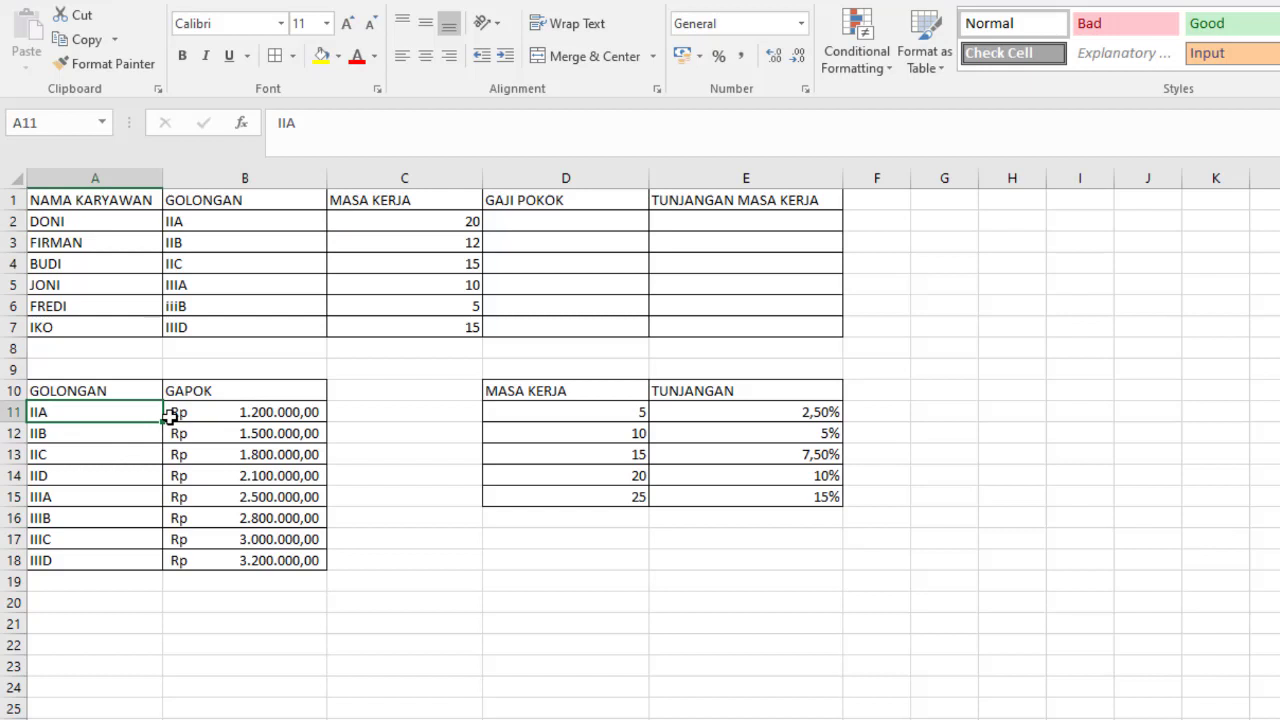
# - Examine the GAPOK amount in B11 and the GOLONGAN column of the salary table as the source for D2
pyautogui.click(270, 418)
pyautogui.click(568, 226)
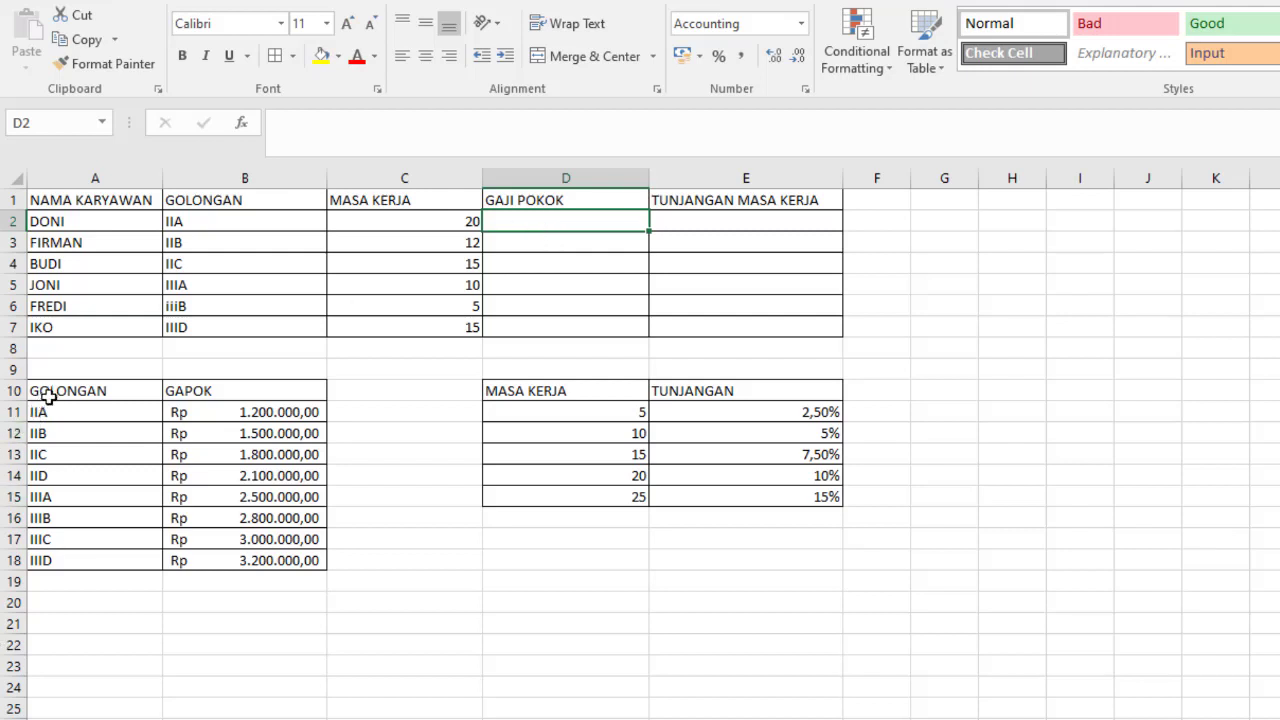
pyautogui.moveTo(48, 393); pyautogui.dragTo(100, 535)
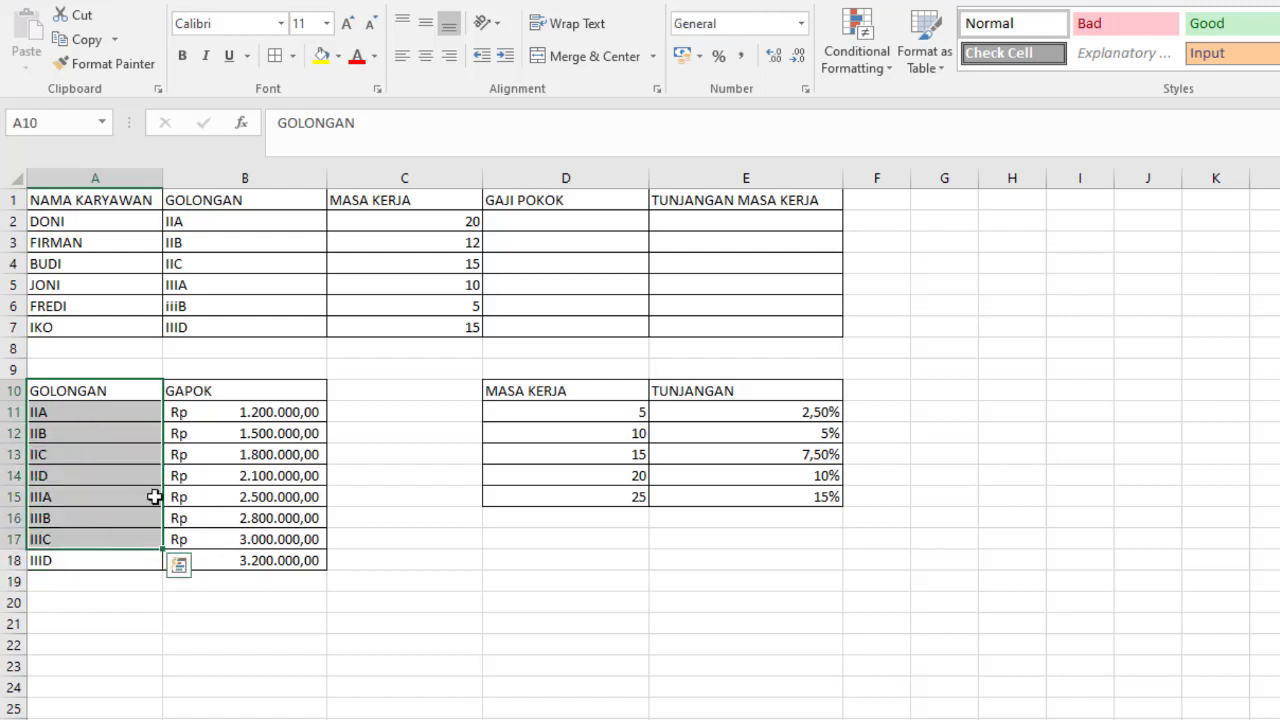
# - Begin a VLOOKUP formula in GAJI POKOK cell D2 with the GOLONGAN in B2 as the lookup value
pyautogui.click(530, 228)
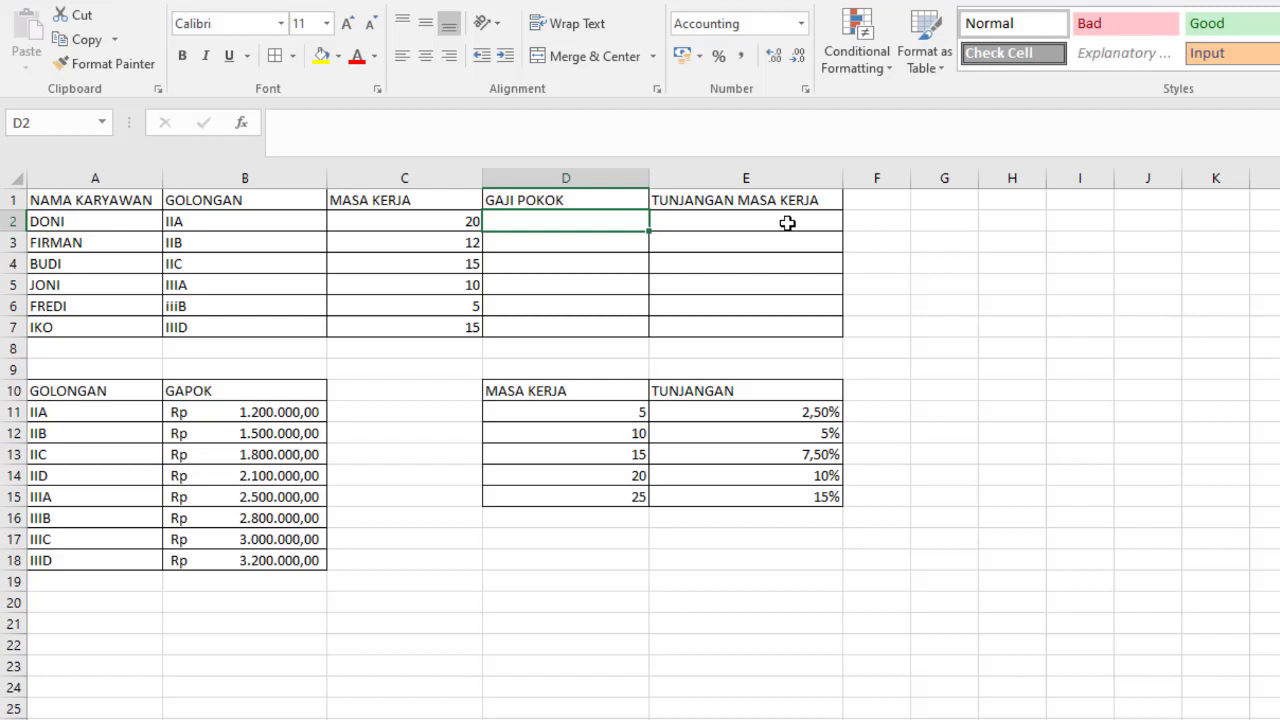
pyautogui.write('=v')
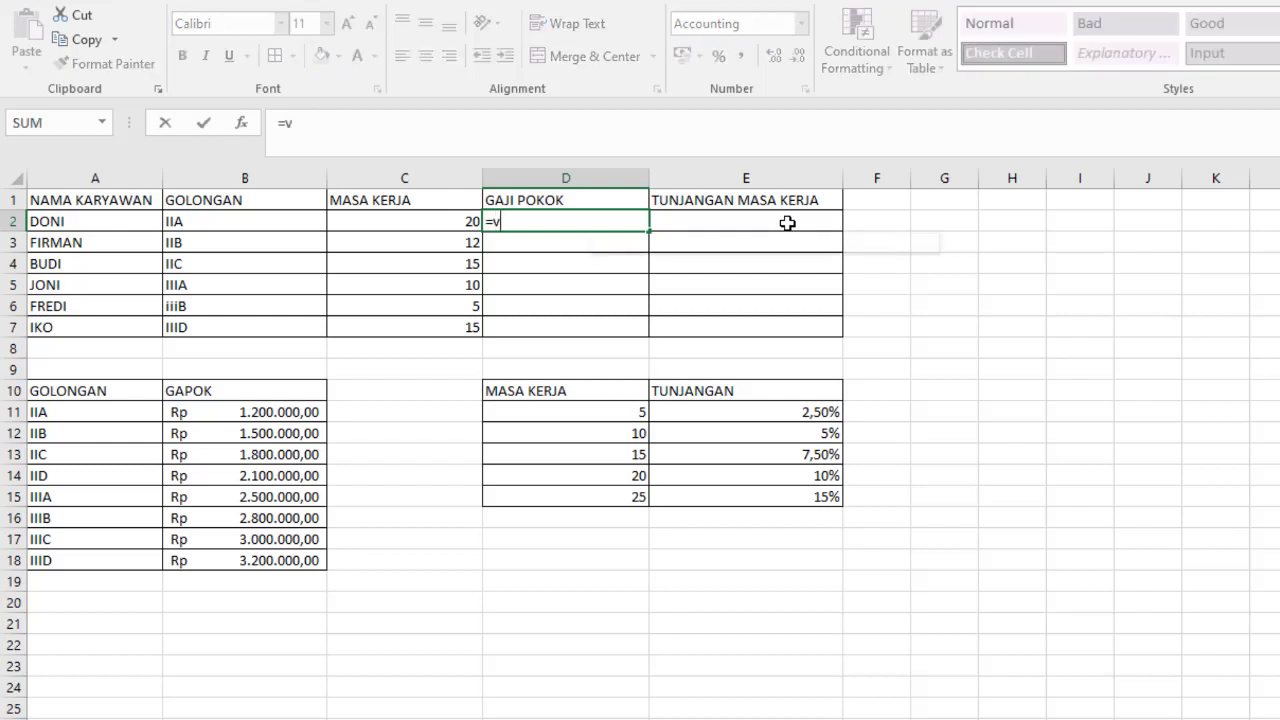
pyautogui.write('l')
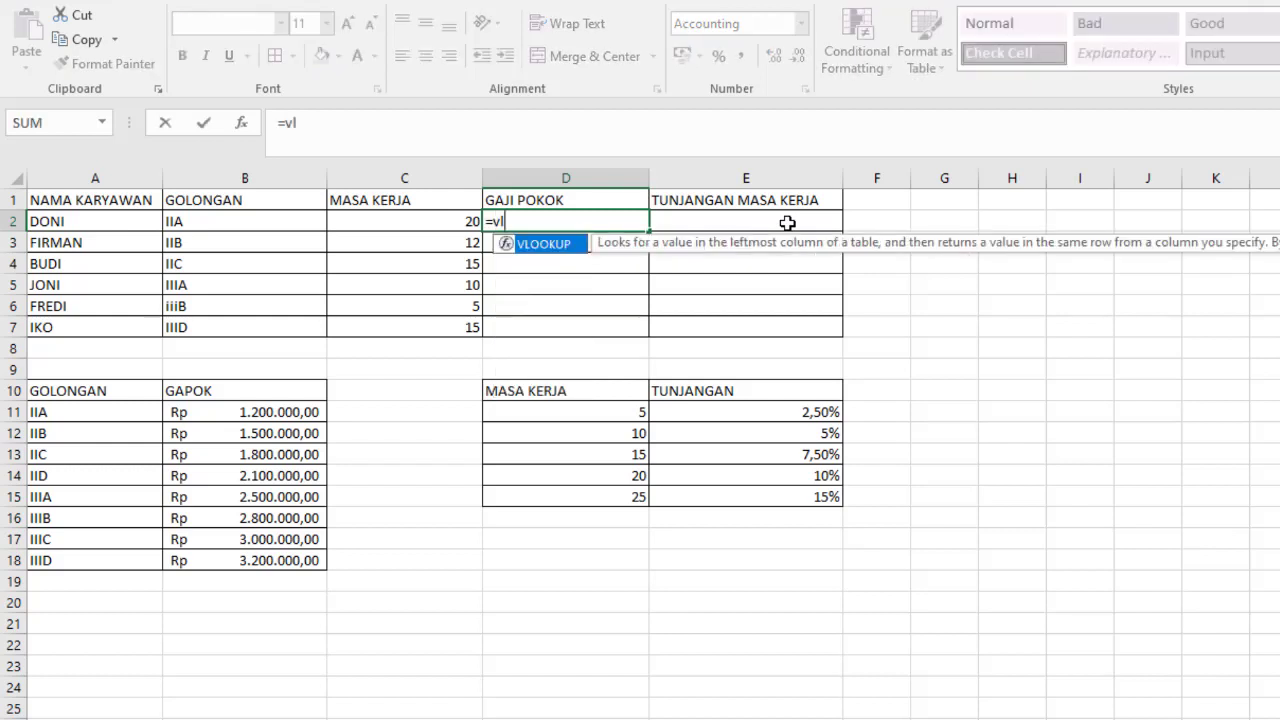
pyautogui.write('ookup(')
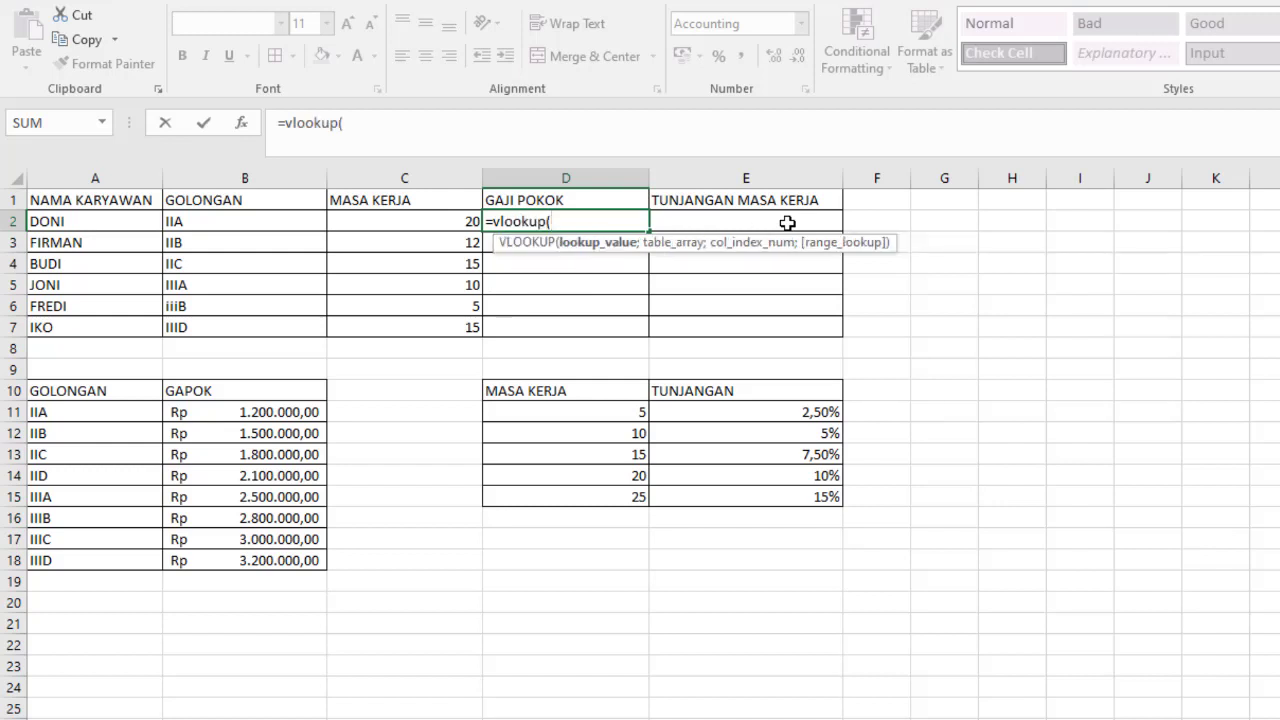
pyautogui.click(360, 128)
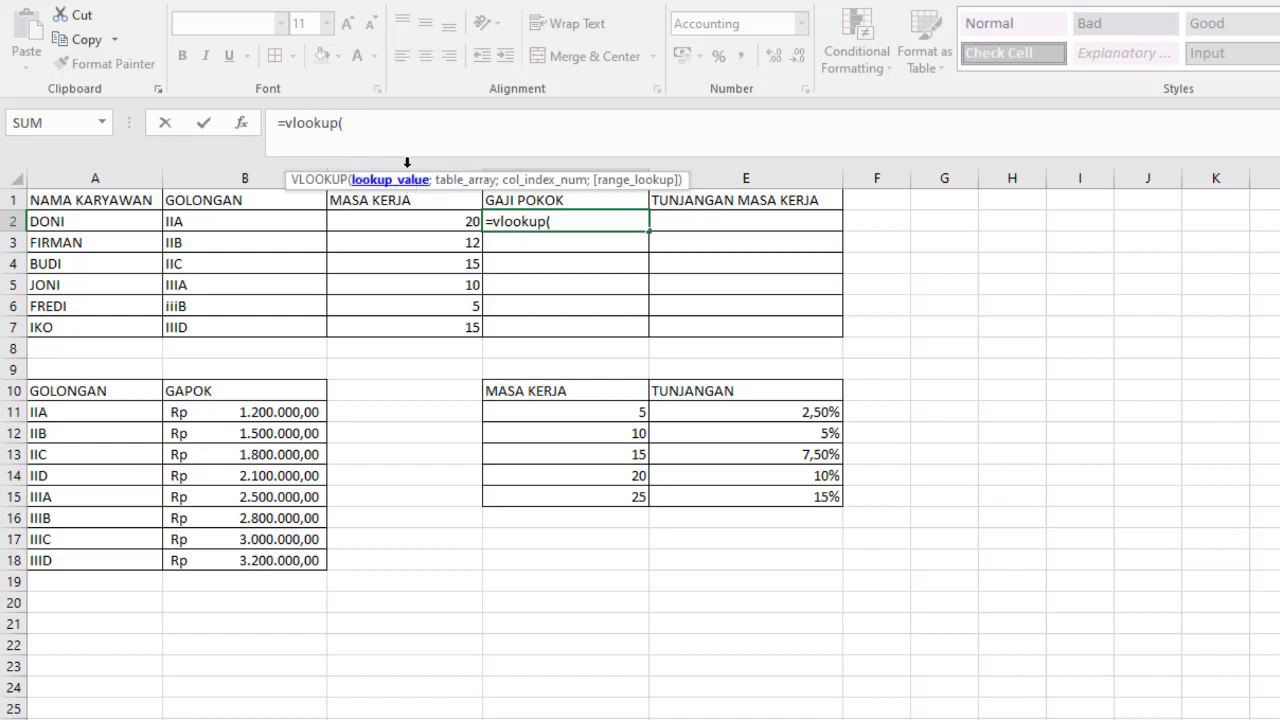
pyautogui.click(193, 221)
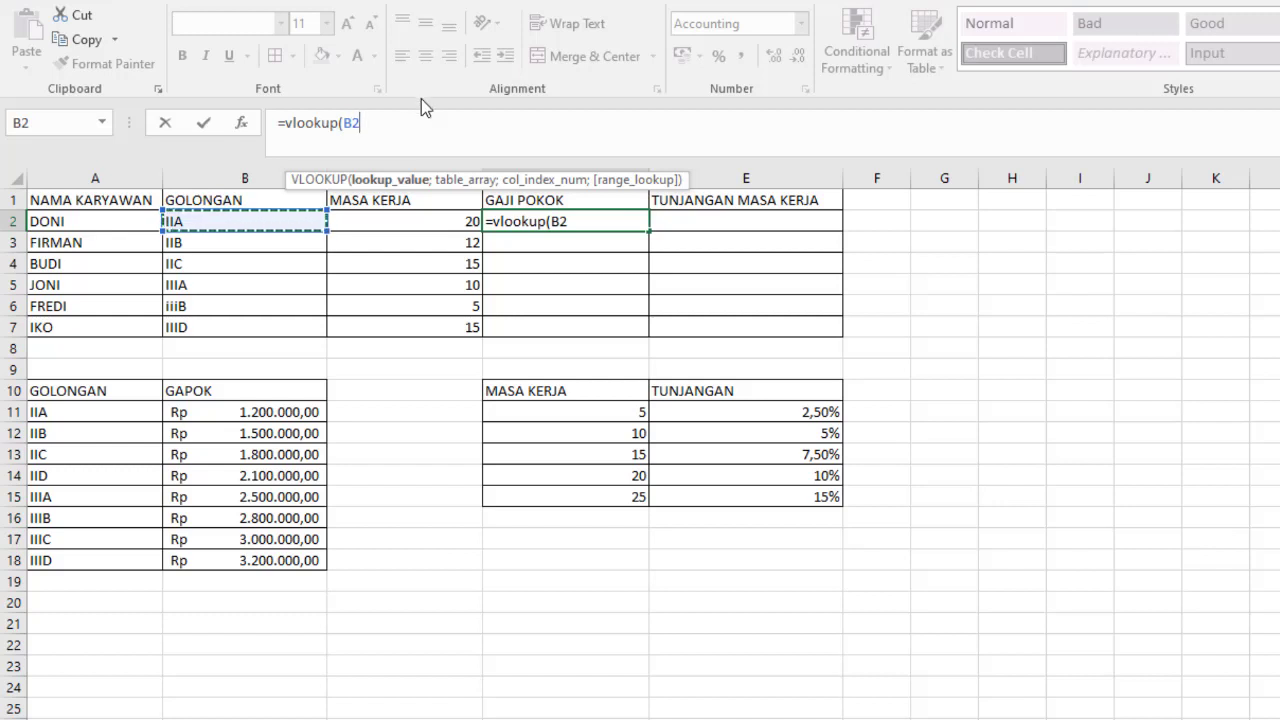
pyautogui.write(';')
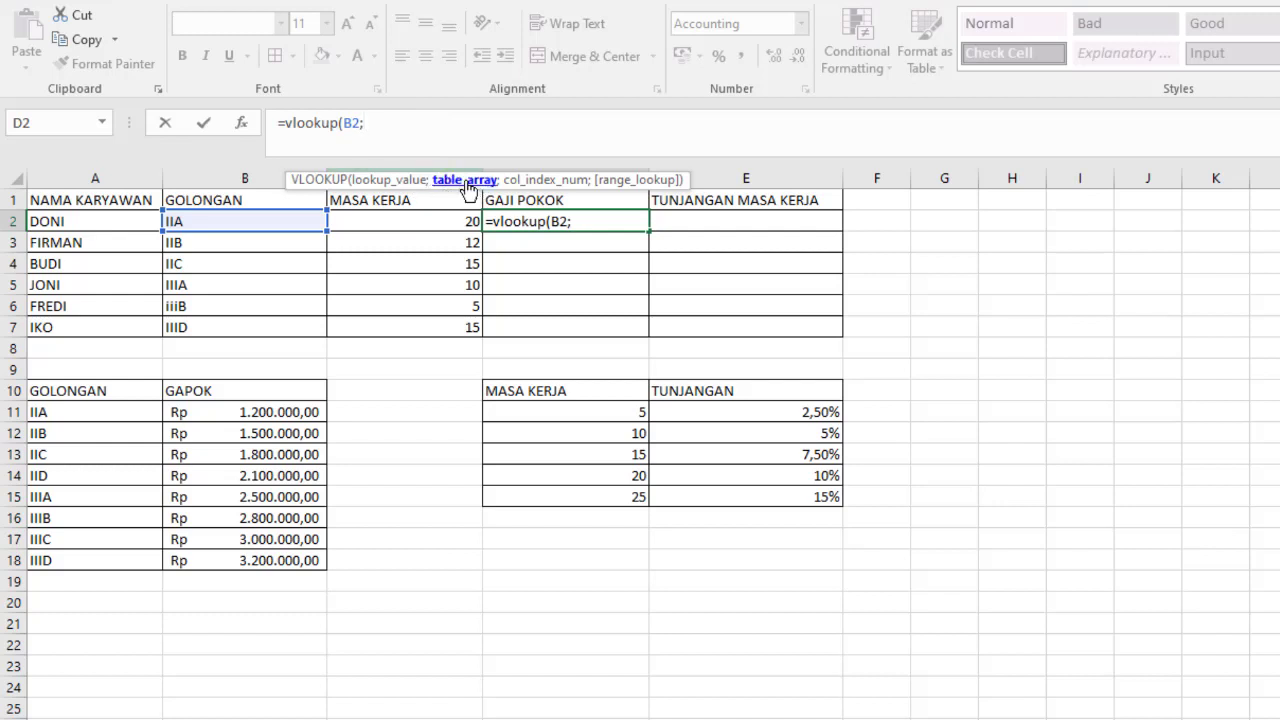
# - Complete the D2 formula with the GAPOK range A10:B18 as table array, column index 2 and FALSE for an exact match
pyautogui.moveTo(54, 388); pyautogui.dragTo(270, 563)
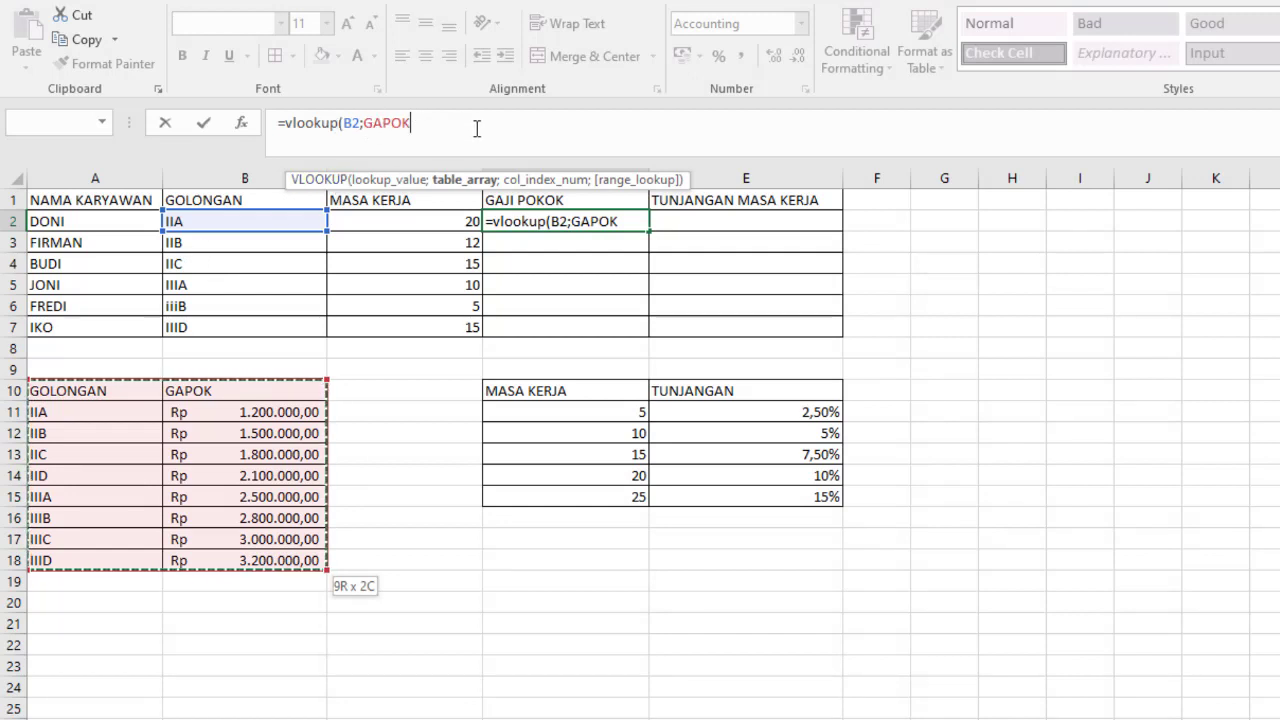
pyautogui.write(';2')
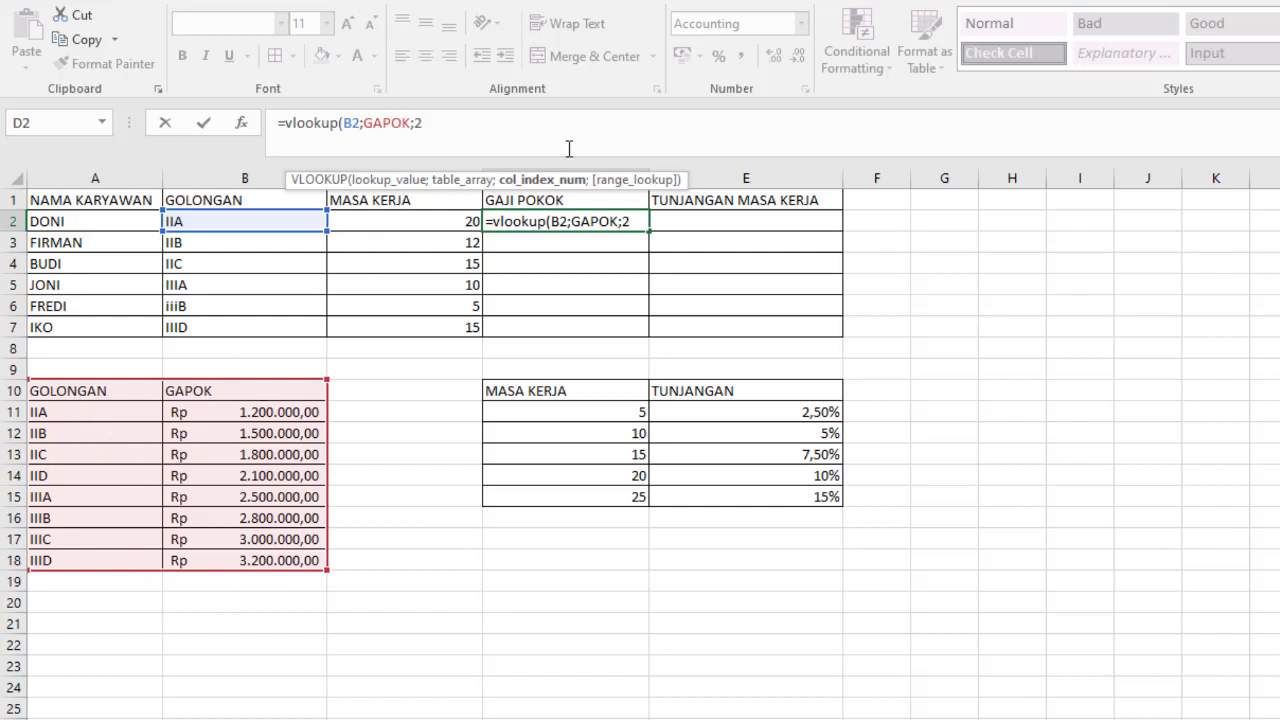
pyautogui.write(';')
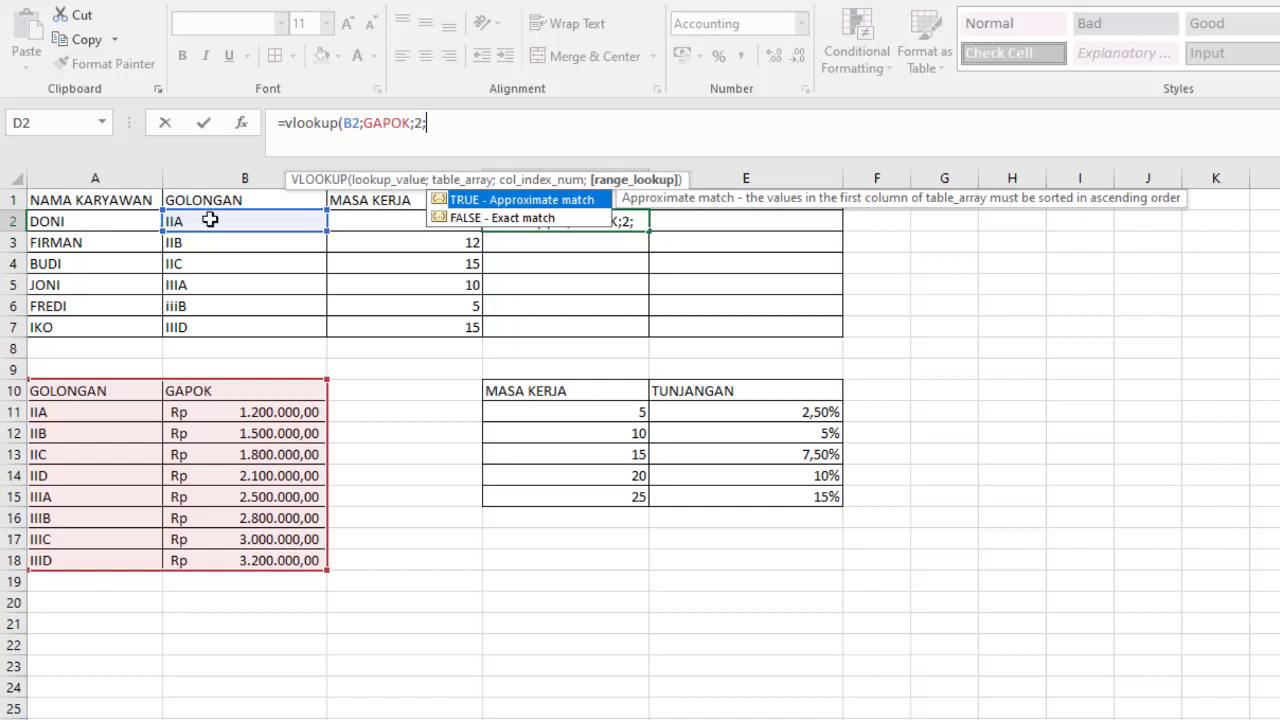
pyautogui.click(500, 220)
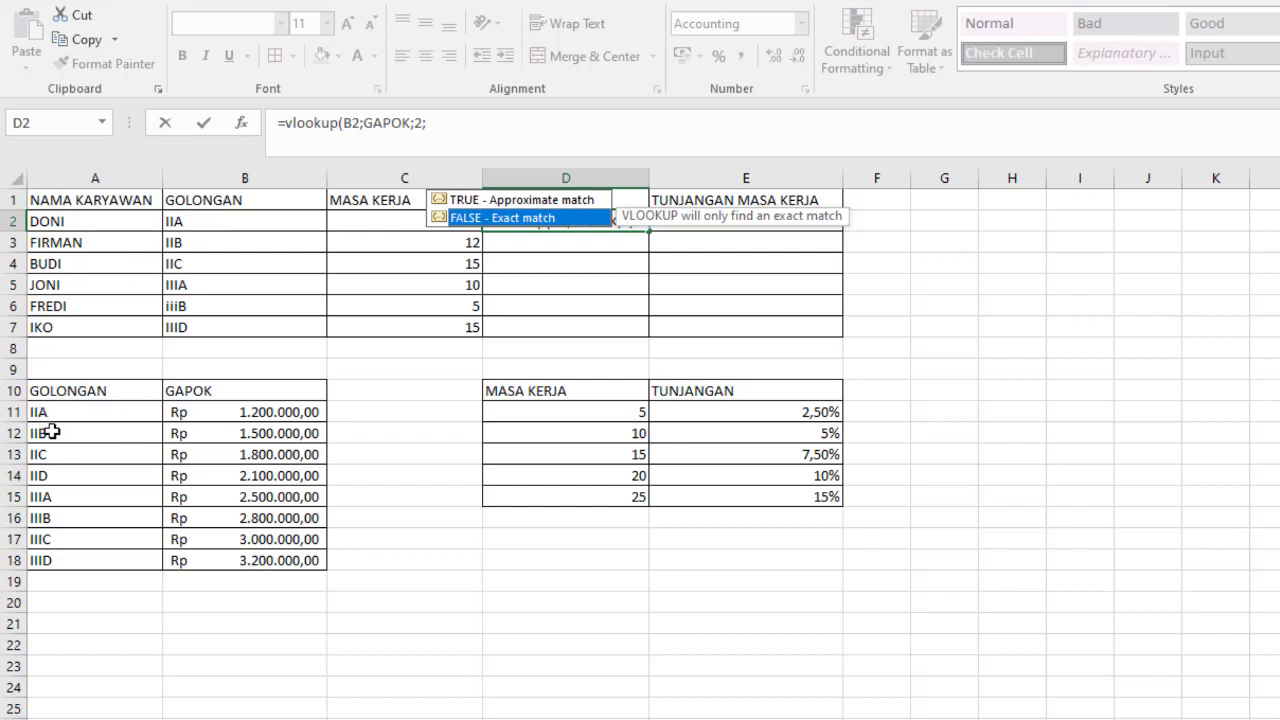
pyautogui.doubleClick(525, 218)
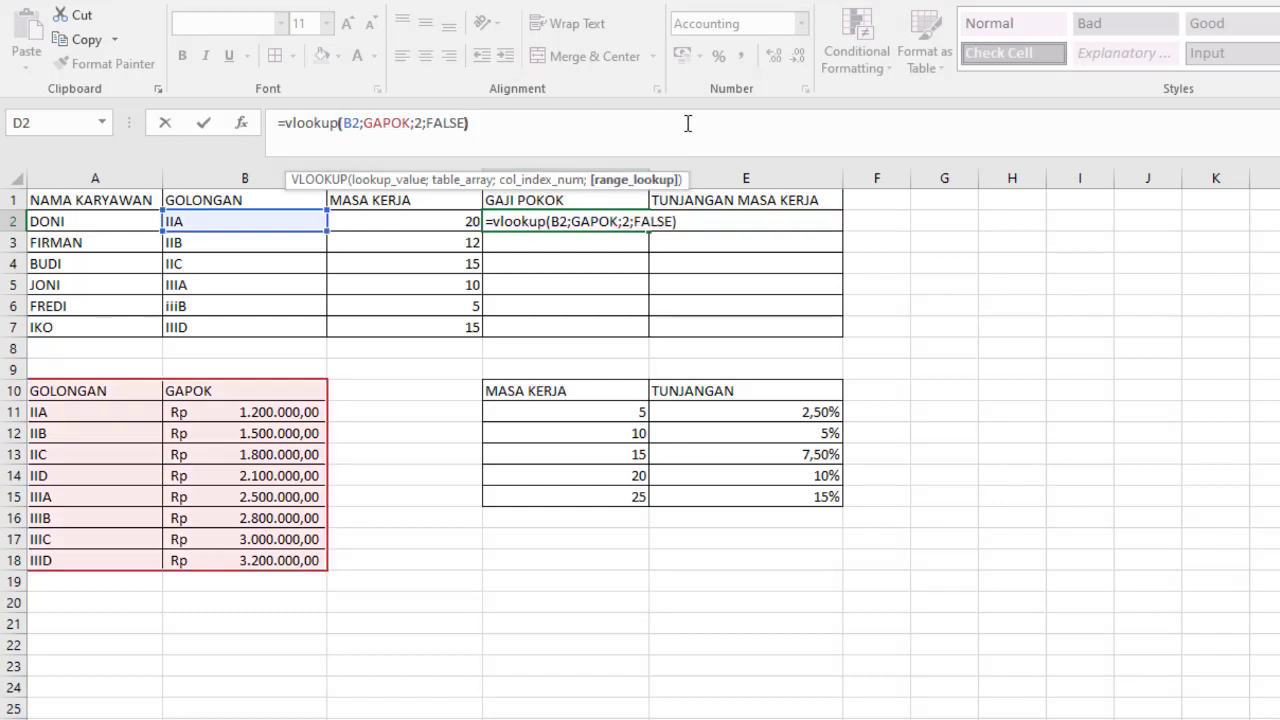
pyautogui.write(')')
pyautogui.press('Return')
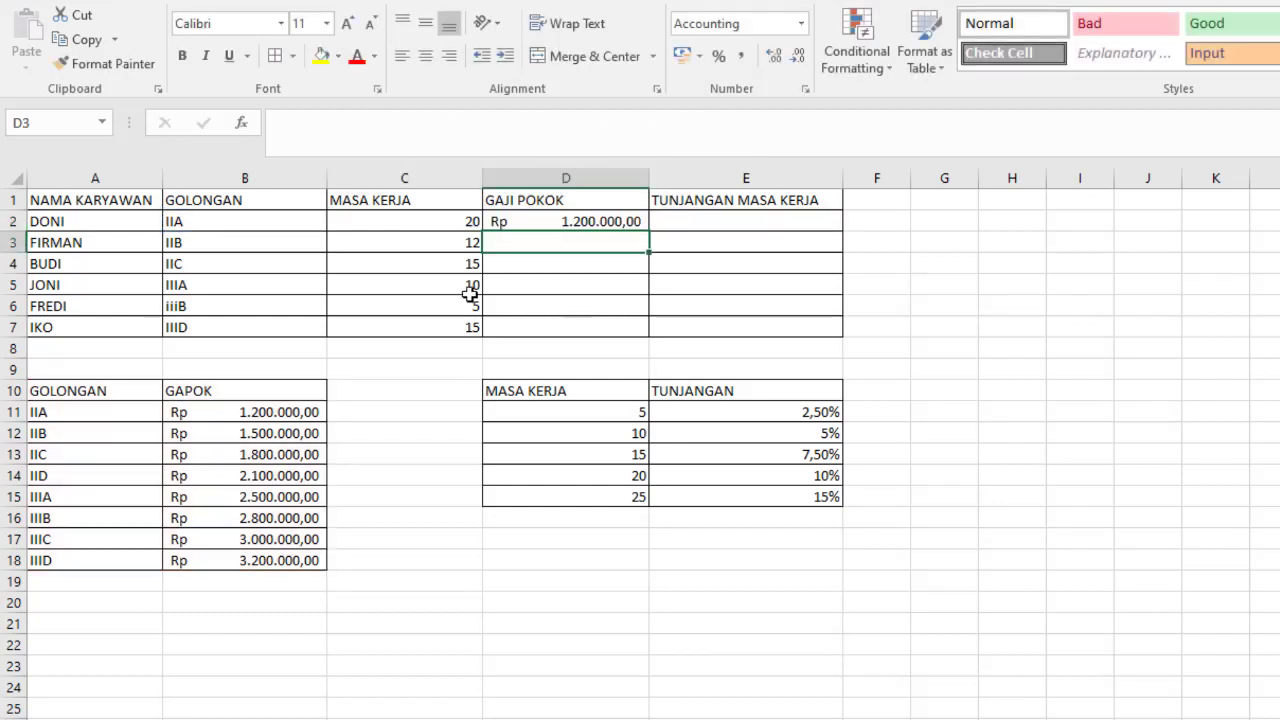
# - Compare D2 with the IIA row of the GAPOK table and fill the VLOOKUP formula down through D7
pyautogui.click(197, 224)
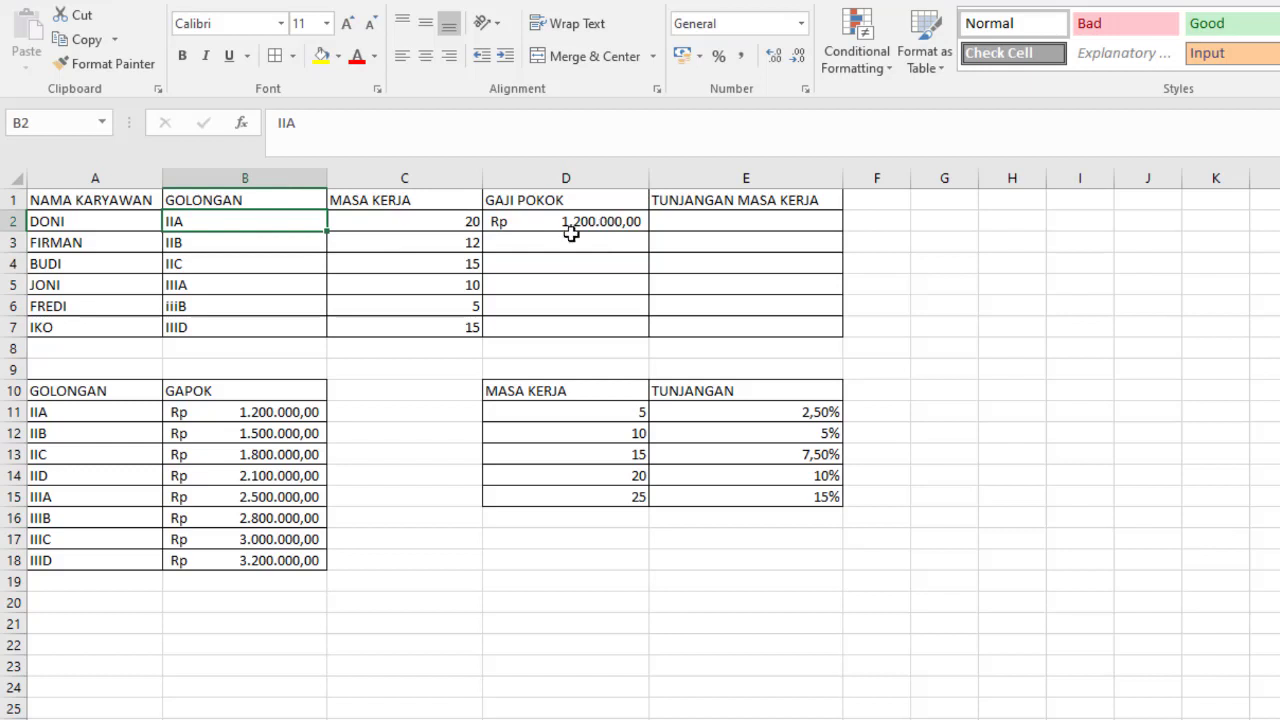
pyautogui.click(38, 418)
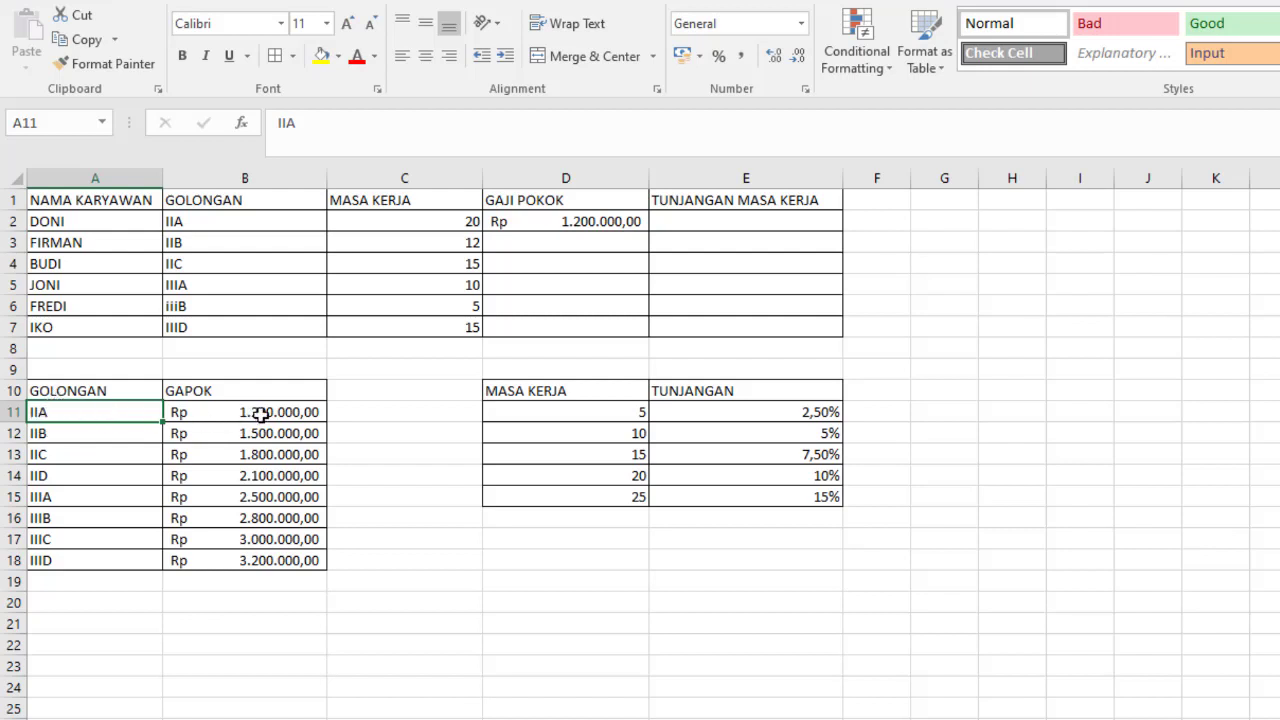
pyautogui.click(597, 220)
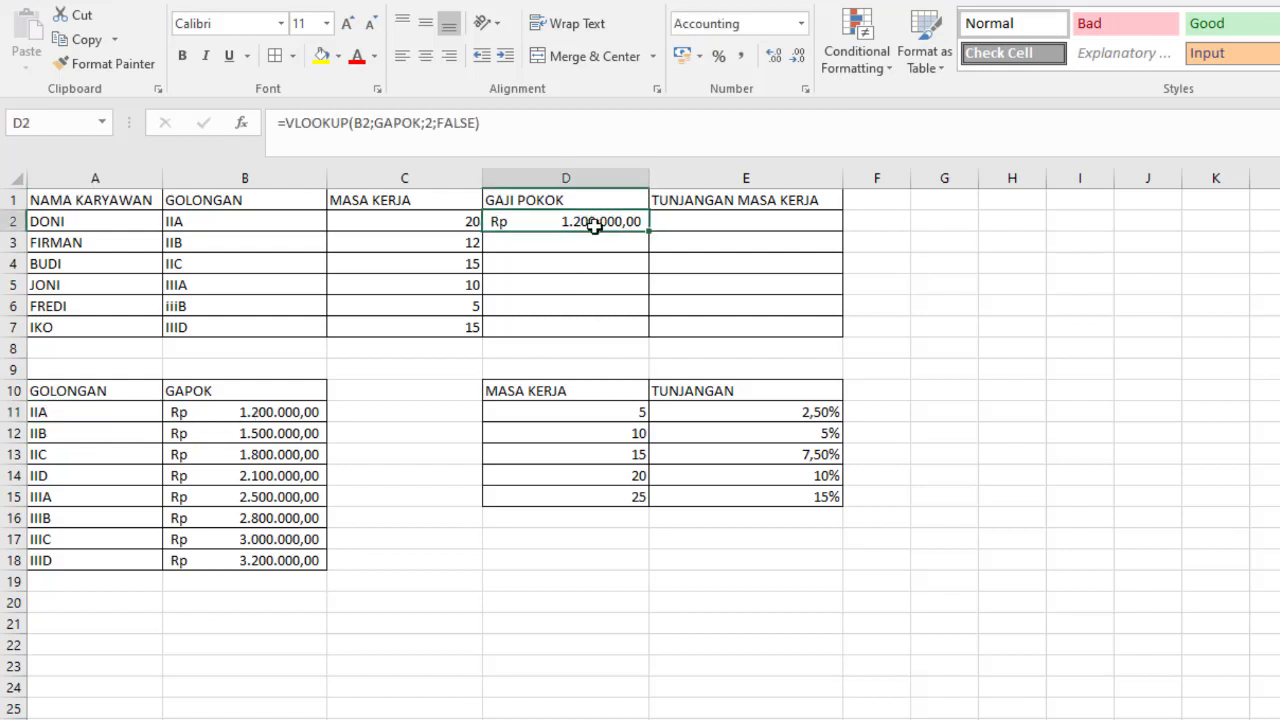
pyautogui.doubleClick(648, 231)
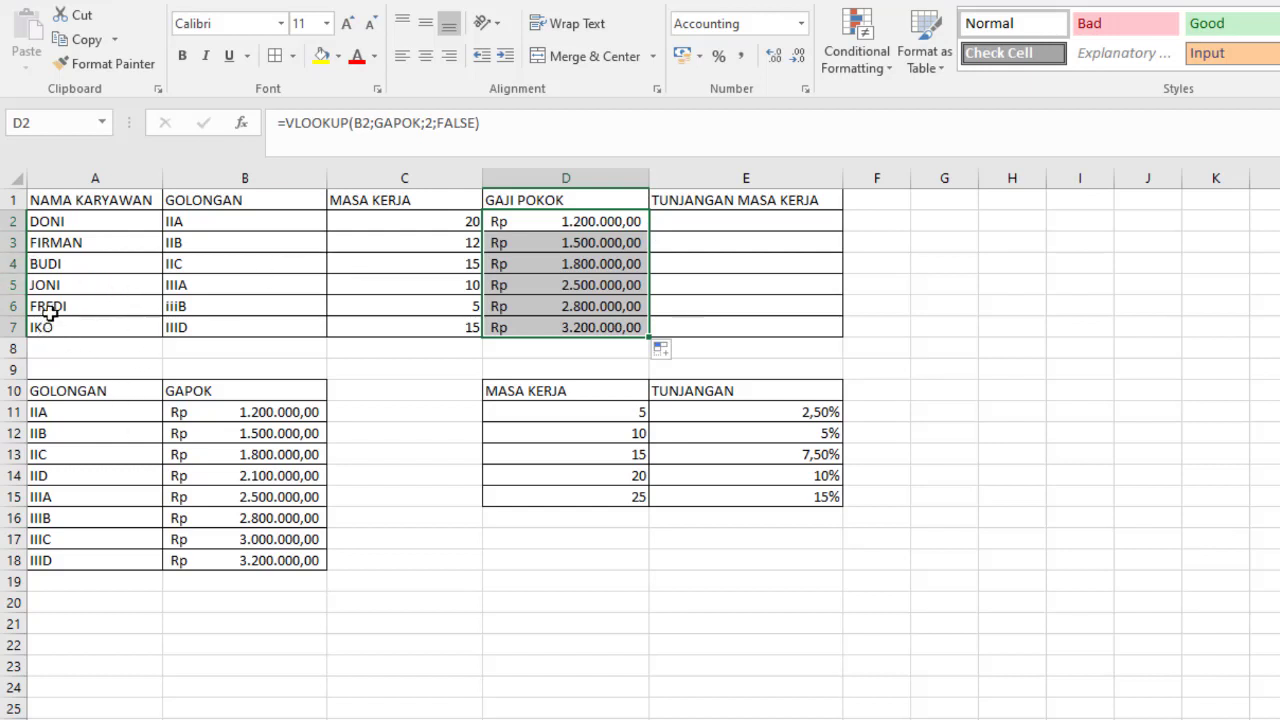
# - Check the GAJI POKOK results in rows 3 and 6 against the IIB and IIIB rows of the GAPOK table
pyautogui.click(188, 242)
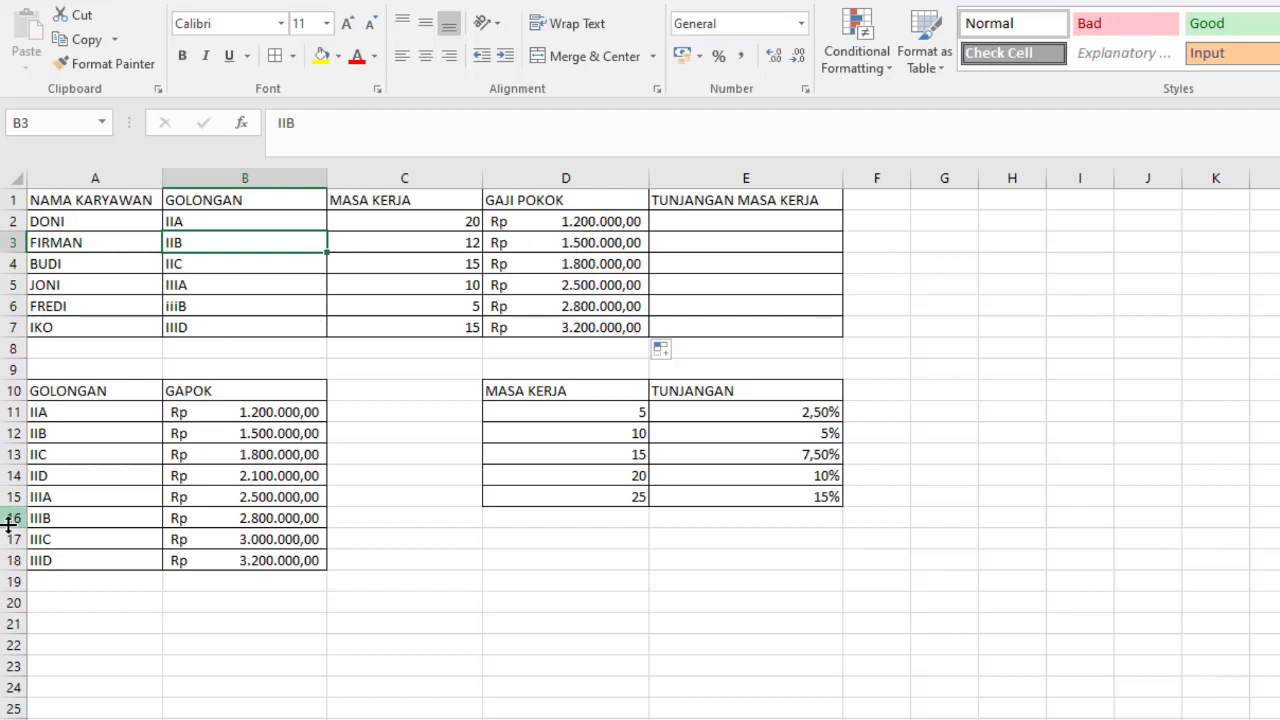
pyautogui.click(82, 433)
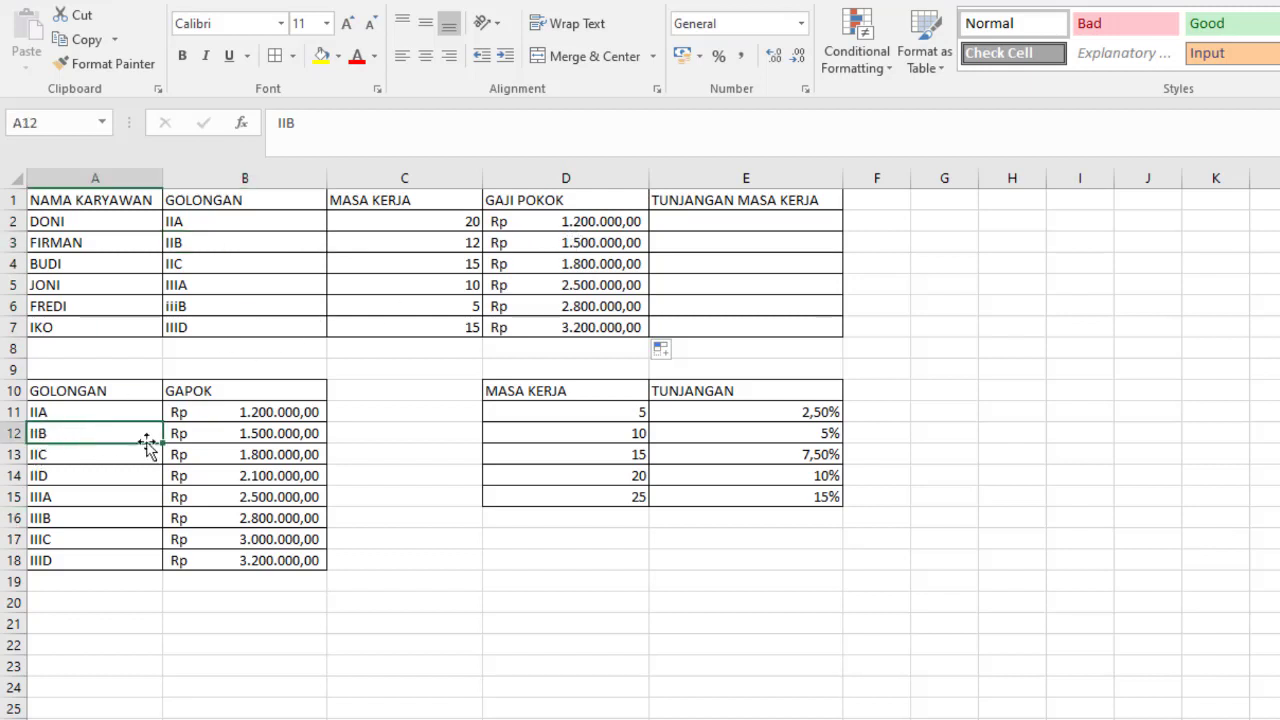
pyautogui.click(277, 440)
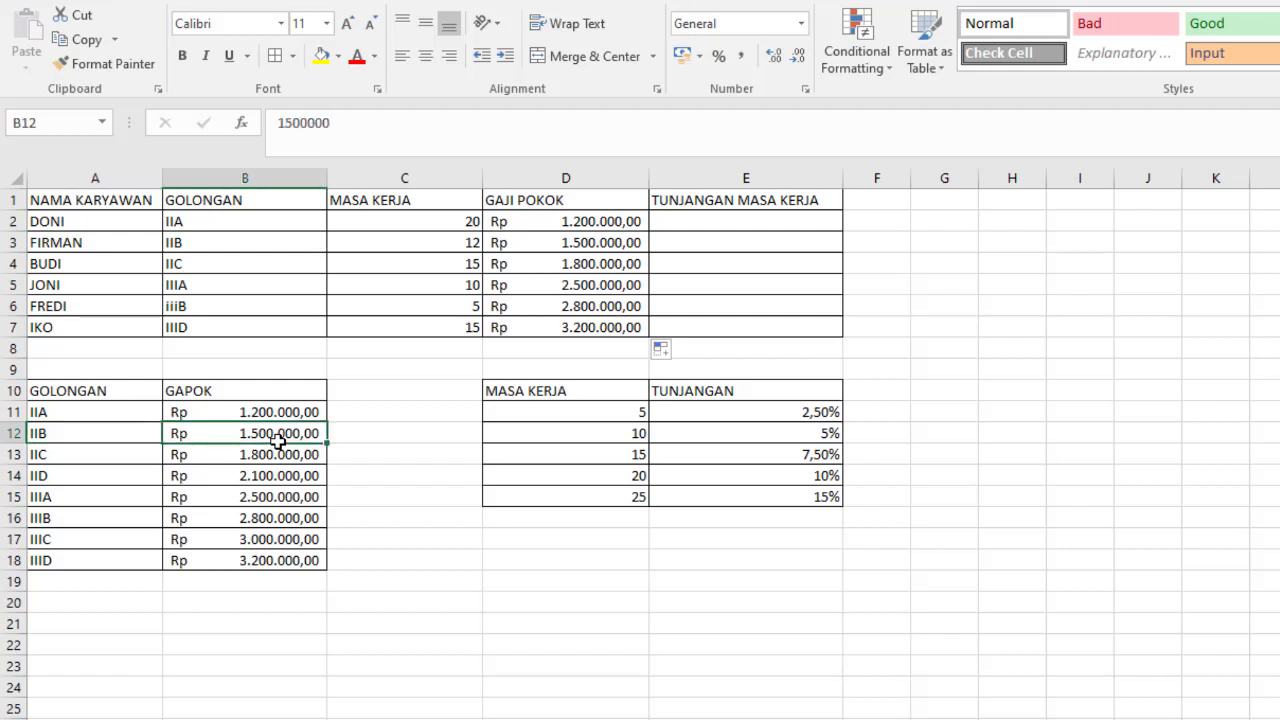
pyautogui.click(54, 311)
pyautogui.click(227, 313)
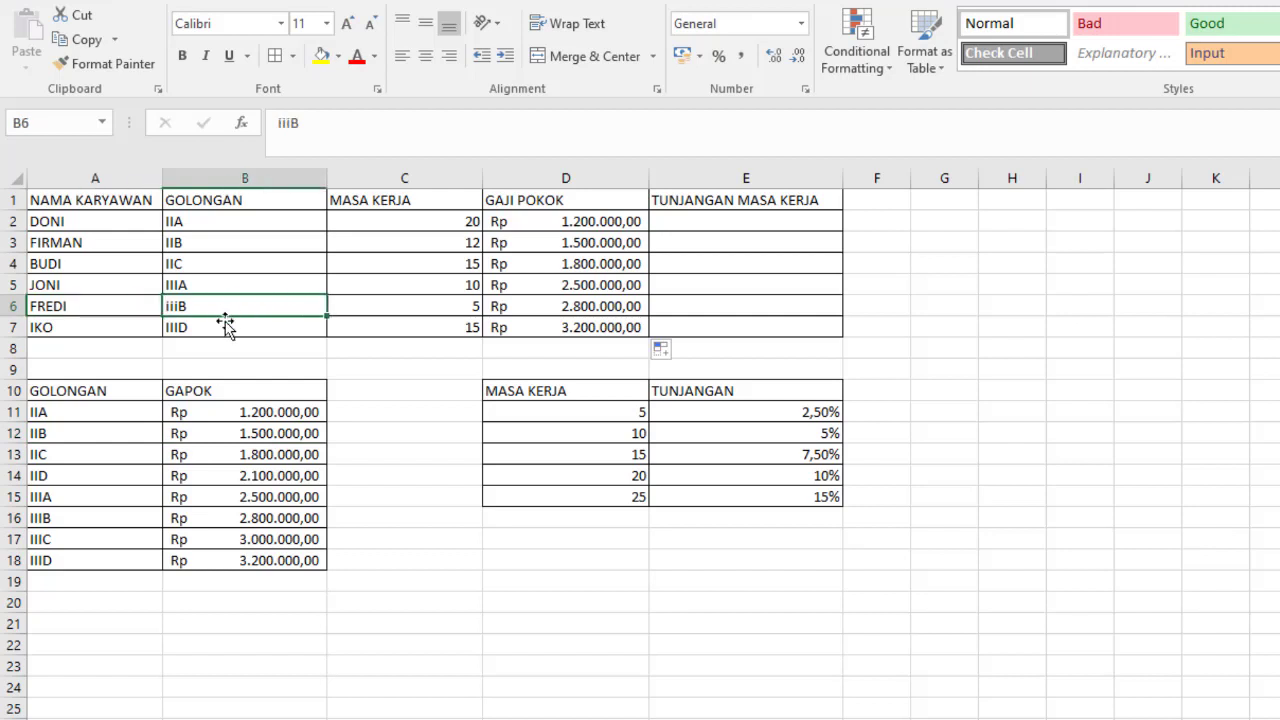
pyautogui.click(608, 311)
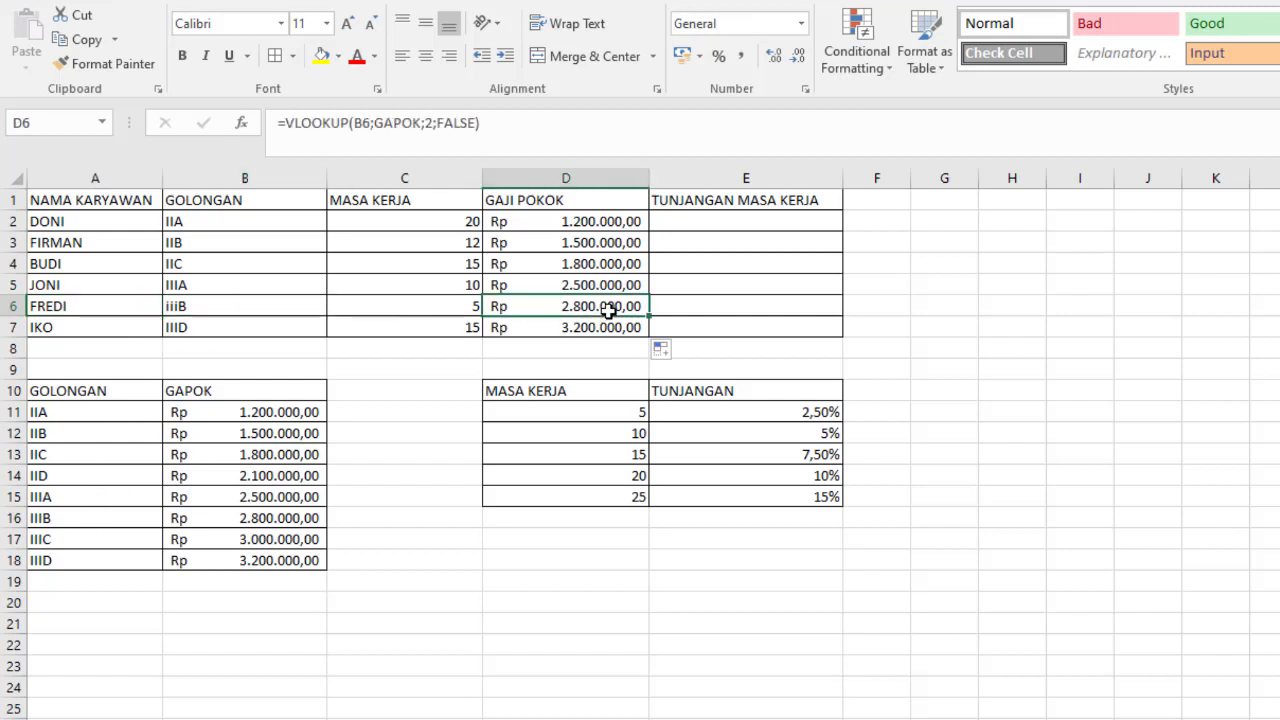
pyautogui.click(83, 520)
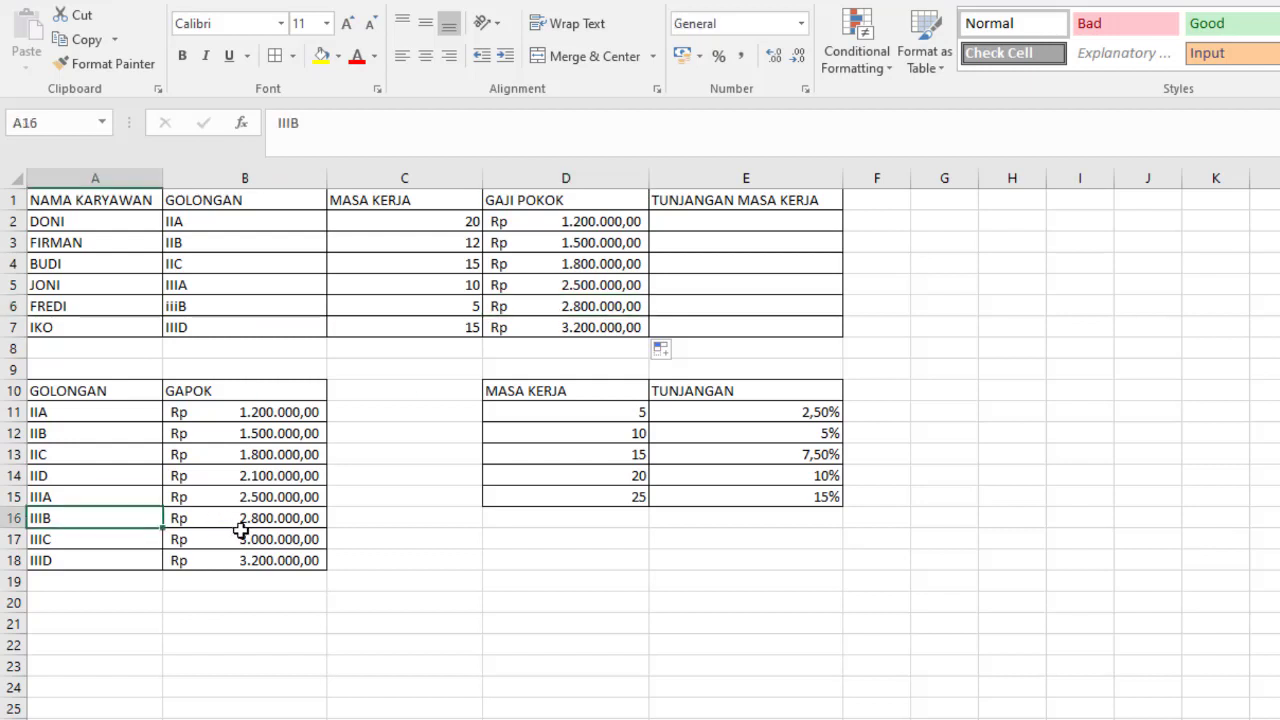
pyautogui.click(241, 530)
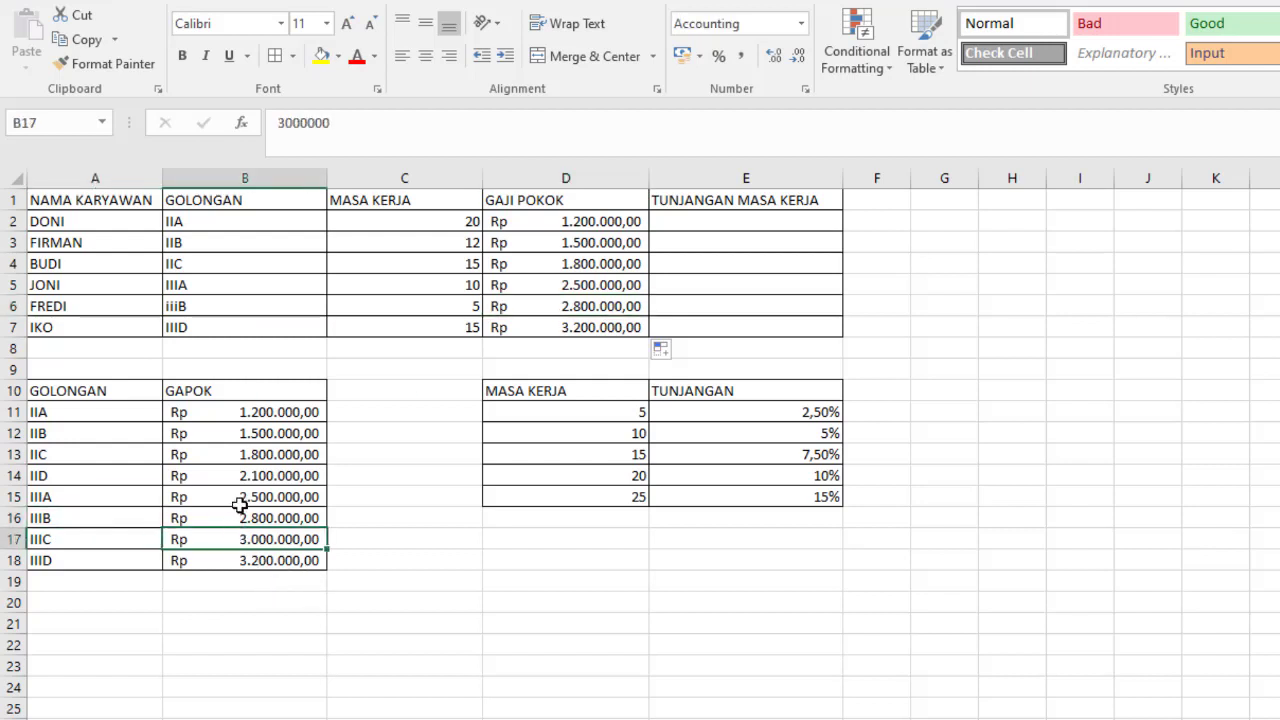
pyautogui.click(257, 515)
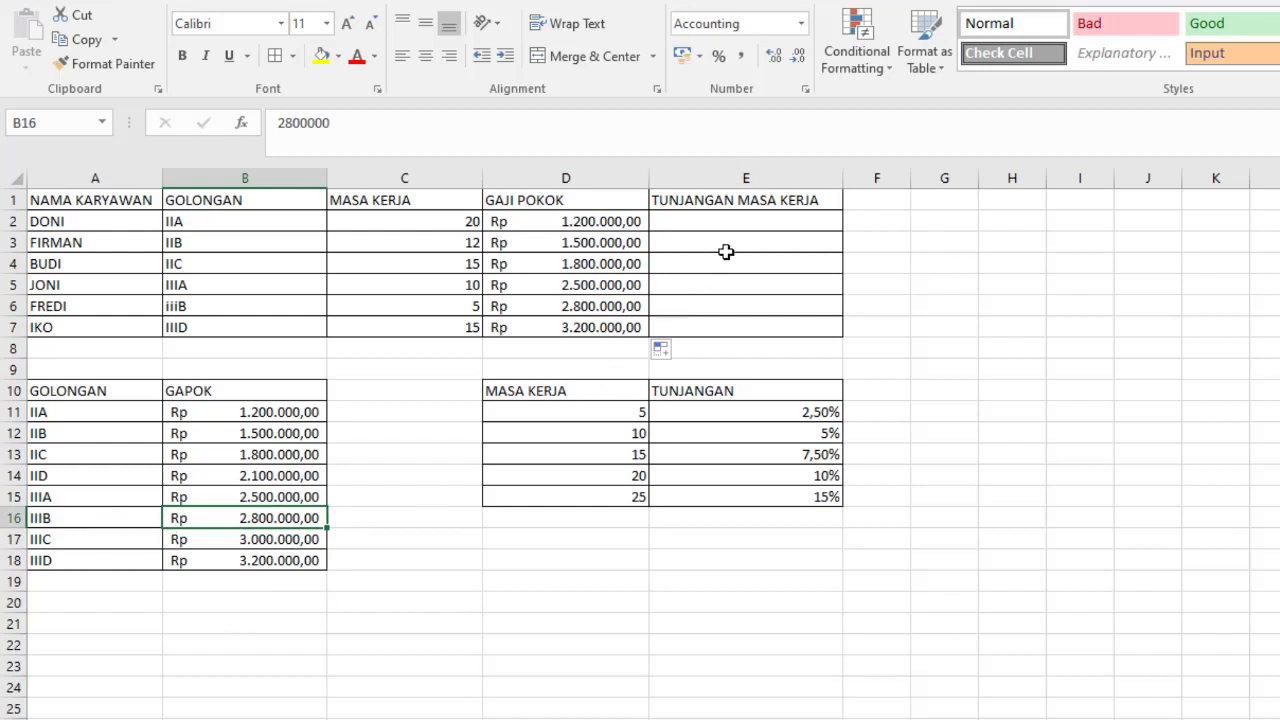
# - Examine the first two MASA KERJA tiers and their TUNJANGAN percentages in D11:E12 for filling TUNJANGAN MASA KERJA
pyautogui.click(746, 228)
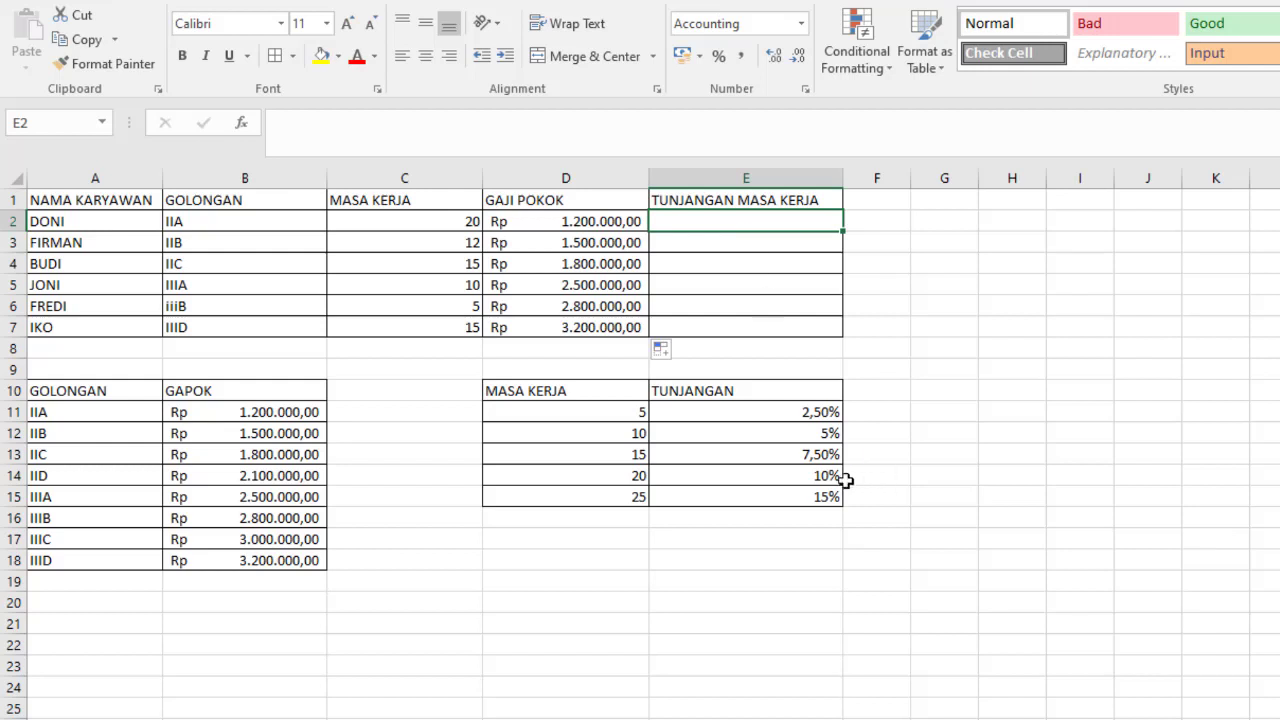
pyautogui.click(630, 414)
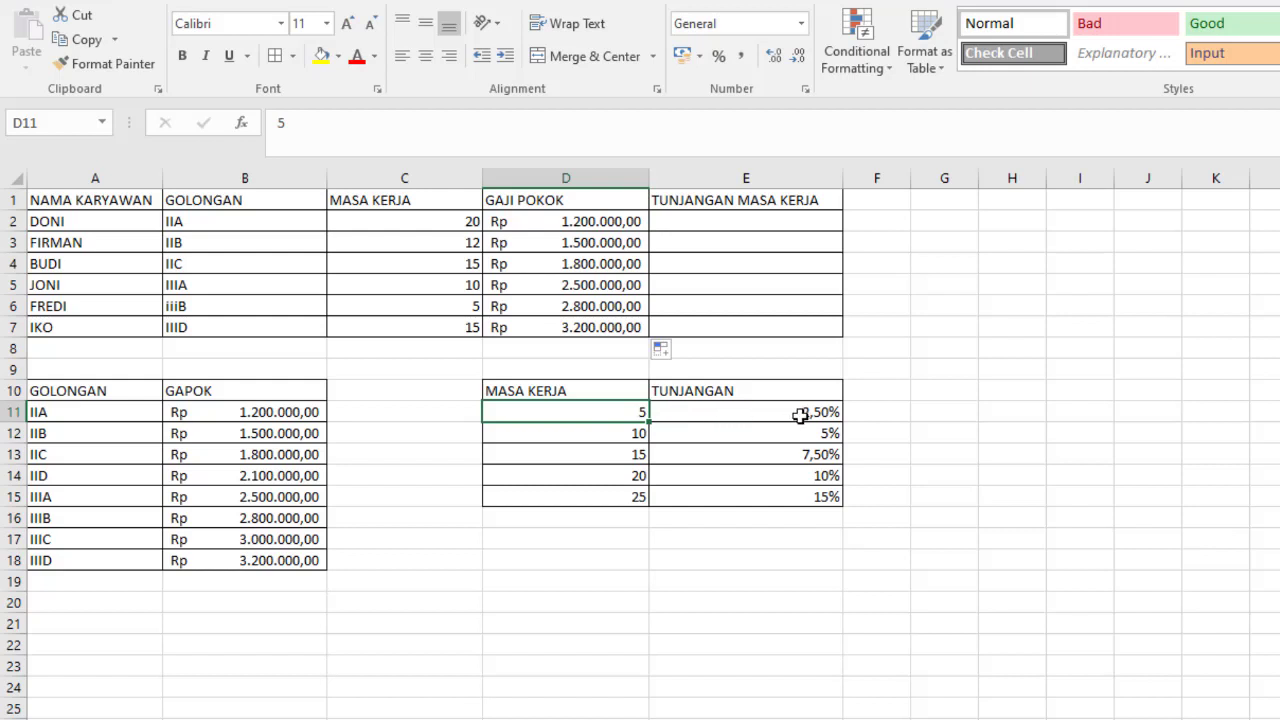
pyautogui.click(801, 411)
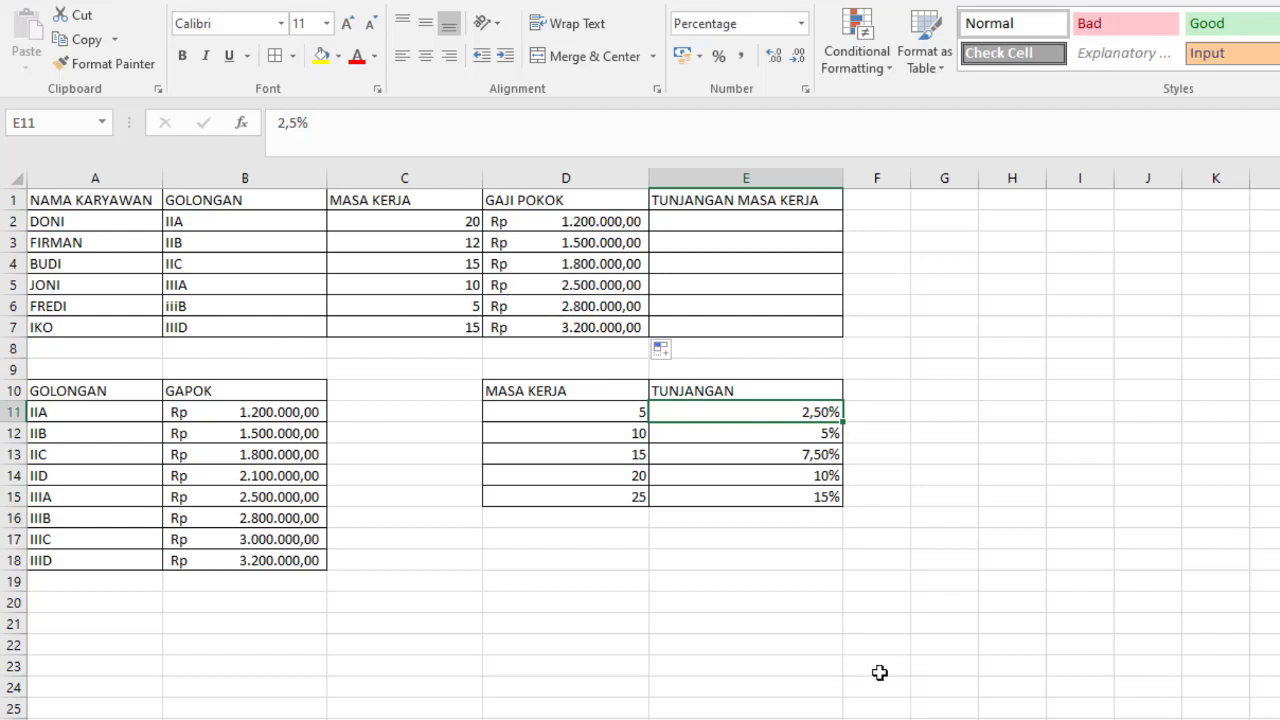
pyautogui.click(632, 433)
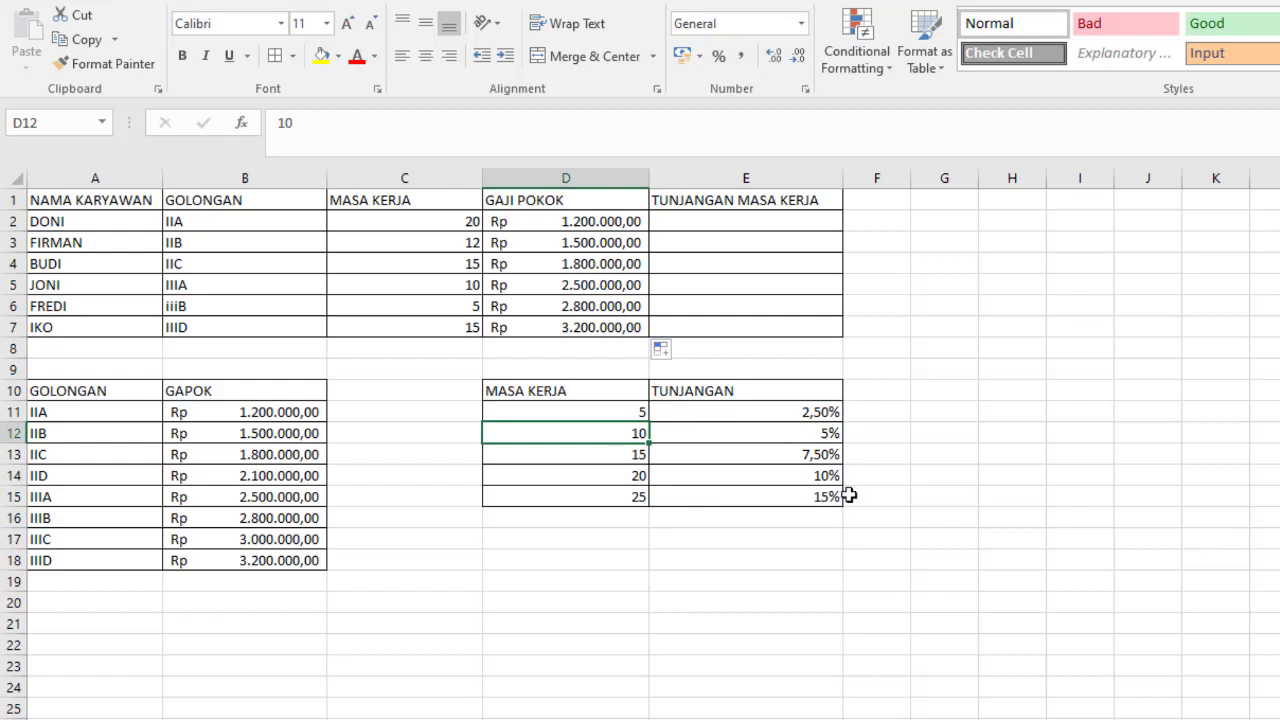
pyautogui.click(818, 440)
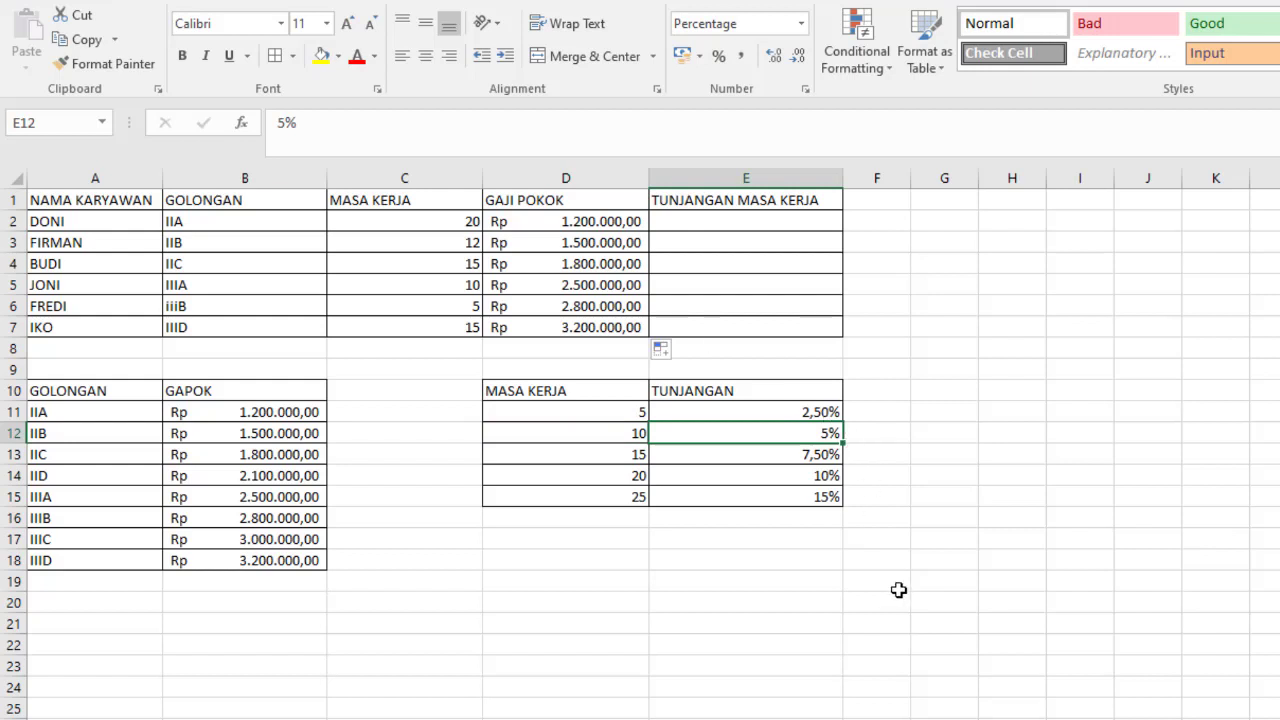
# - Start a VLOOKUP formula in E2 with C2 as lookup value and the TUNJANGAN range D10:E15 as table array
pyautogui.click(689, 224)
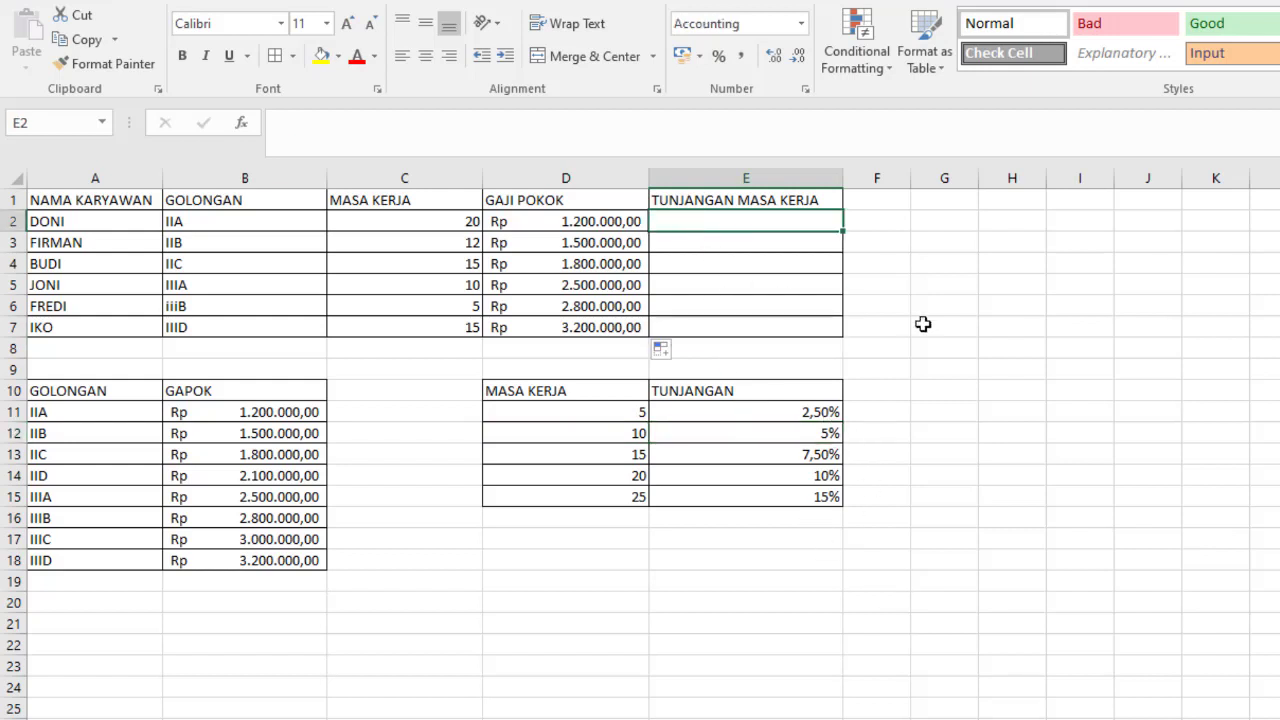
pyautogui.write('=')
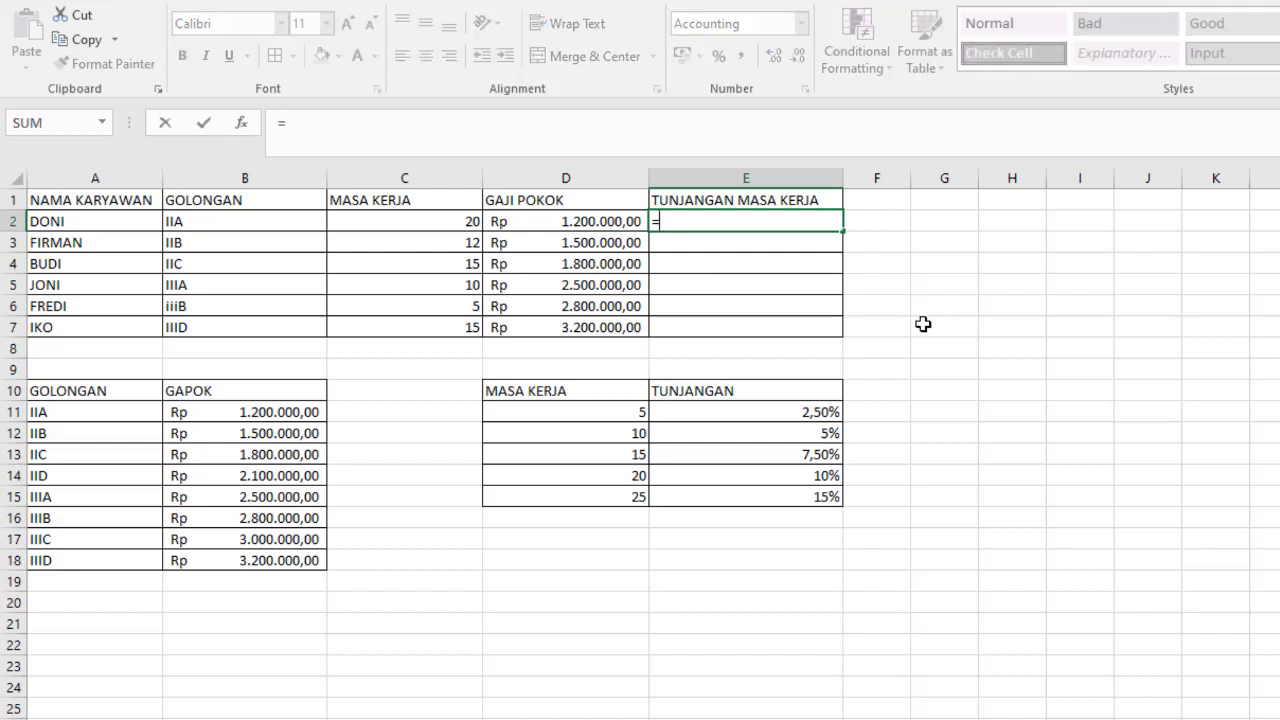
pyautogui.write('vlookup')
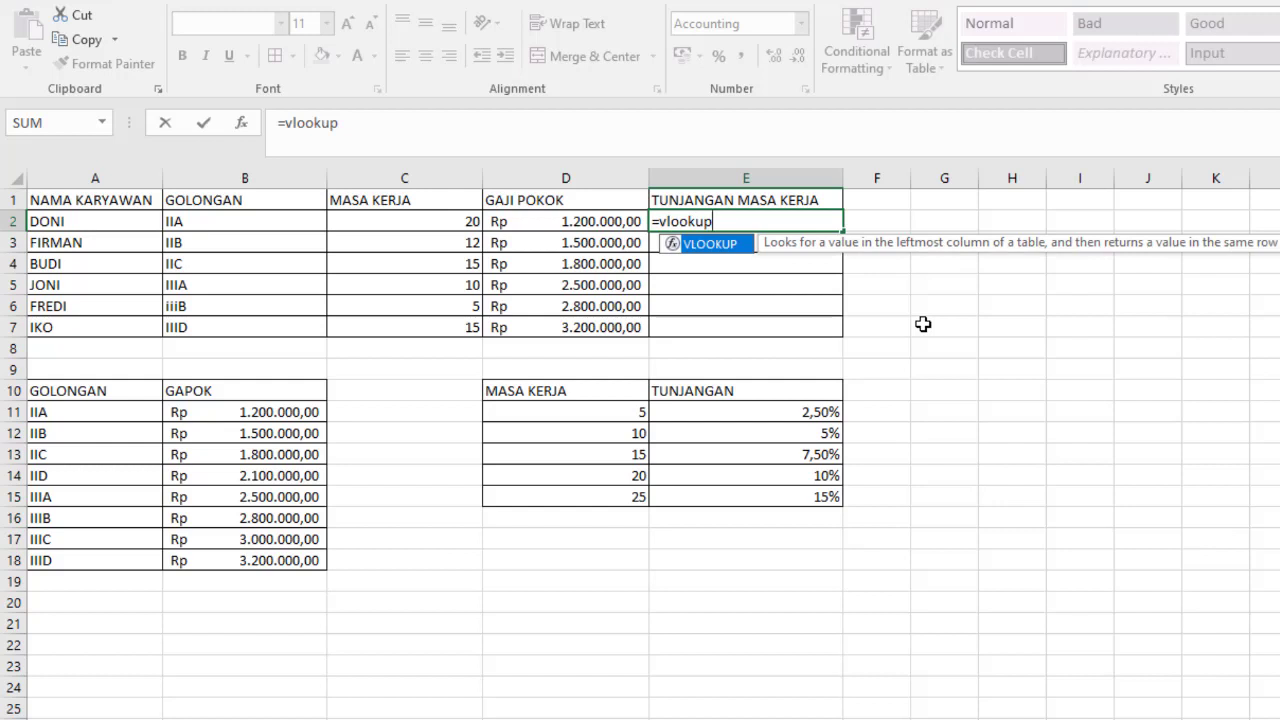
pyautogui.write('(')
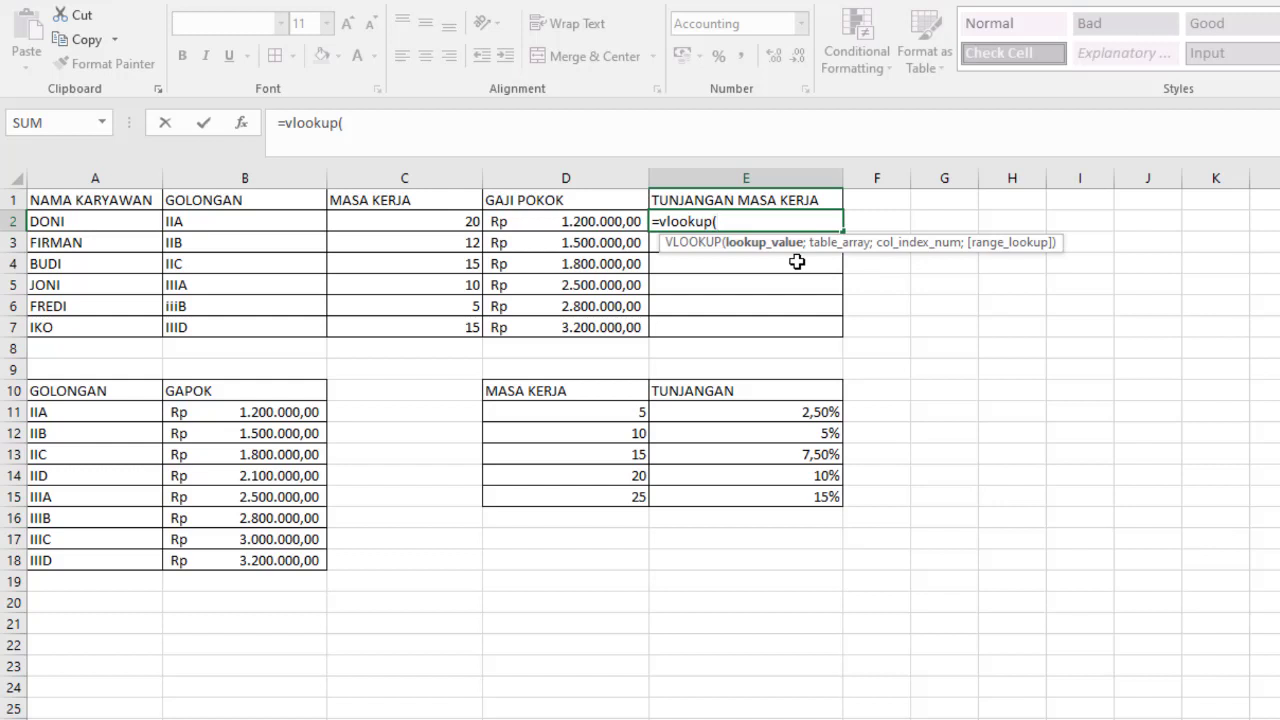
pyautogui.click(451, 221)
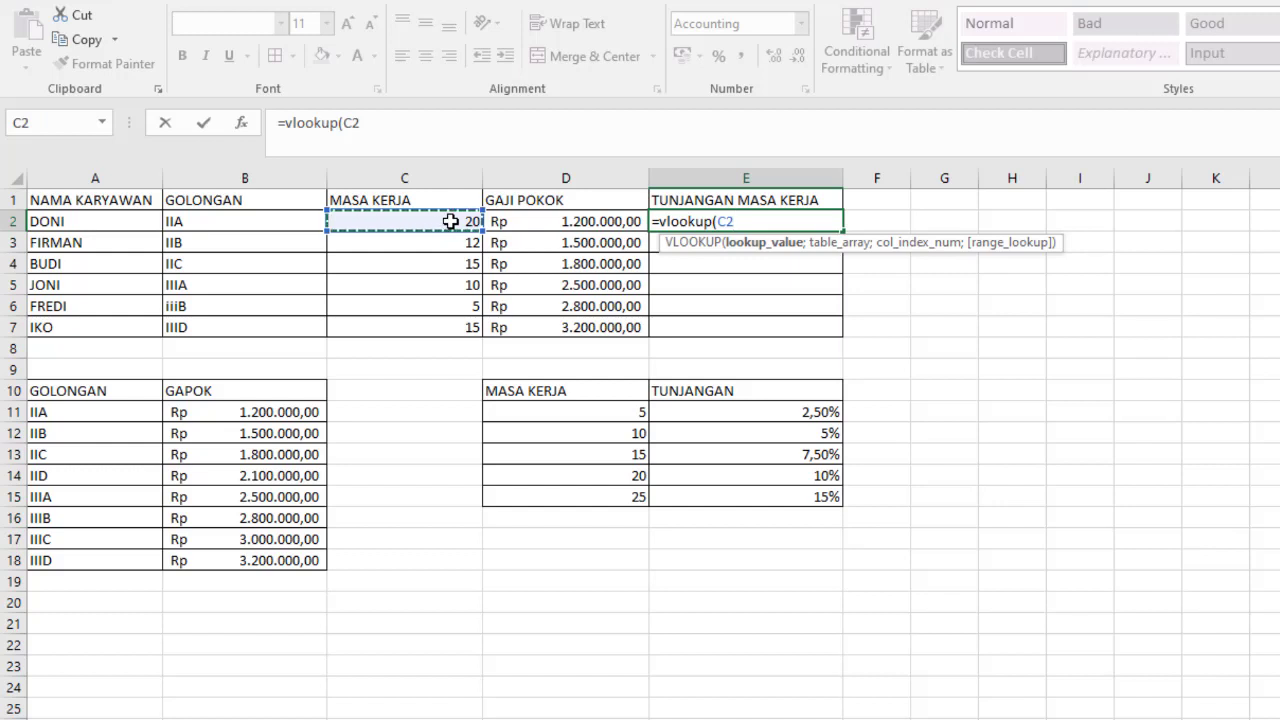
pyautogui.write(';')
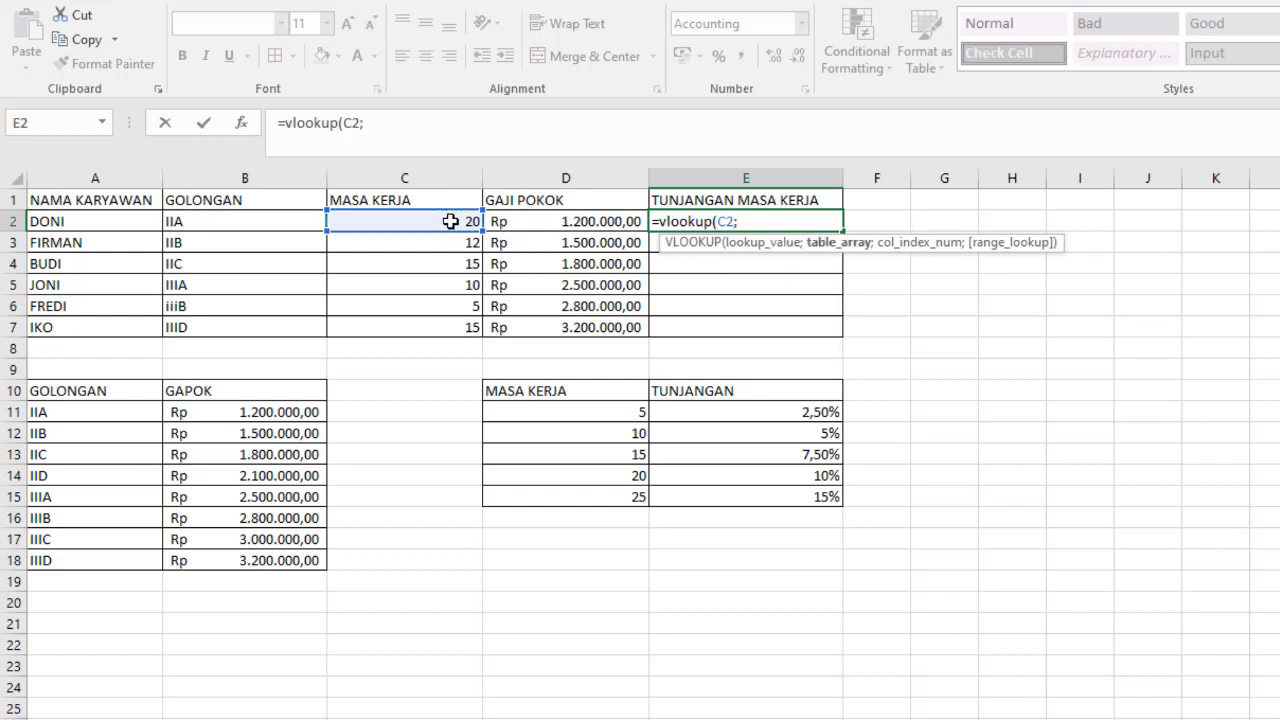
pyautogui.click(506, 390)
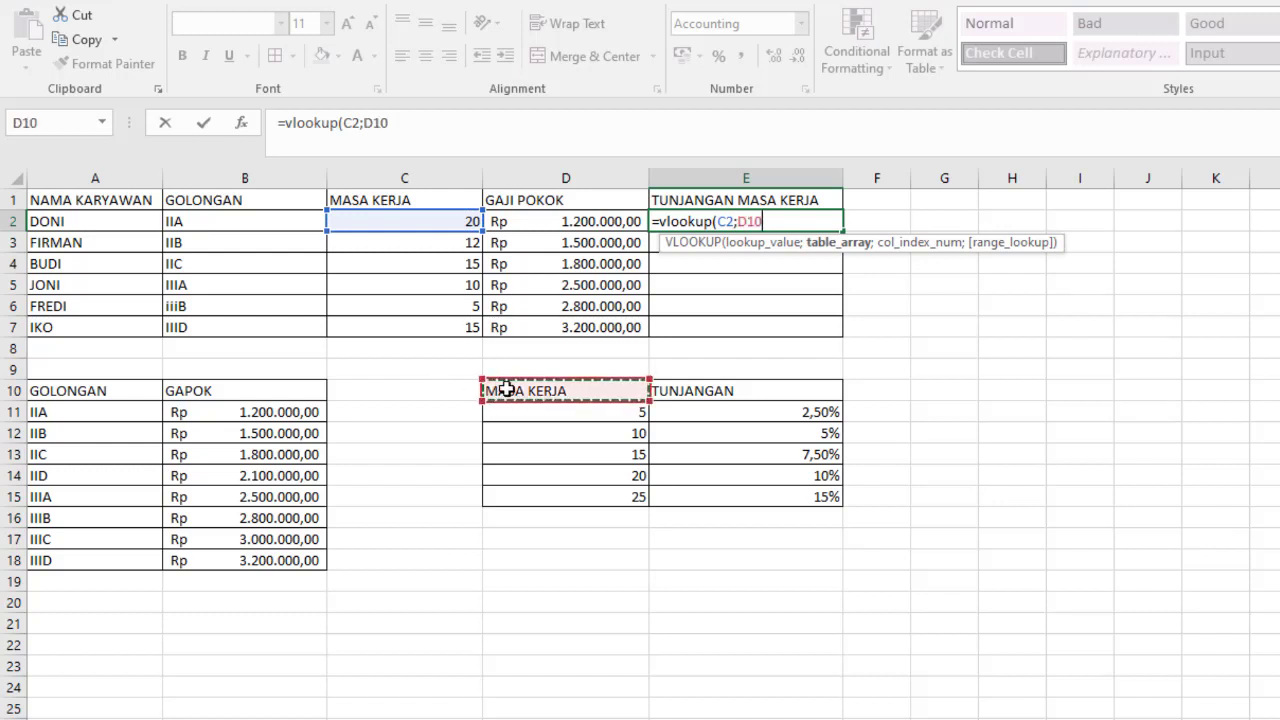
pyautogui.keyDown('shift'); pyautogui.click(811, 498); pyautogui.keyUp('shift')
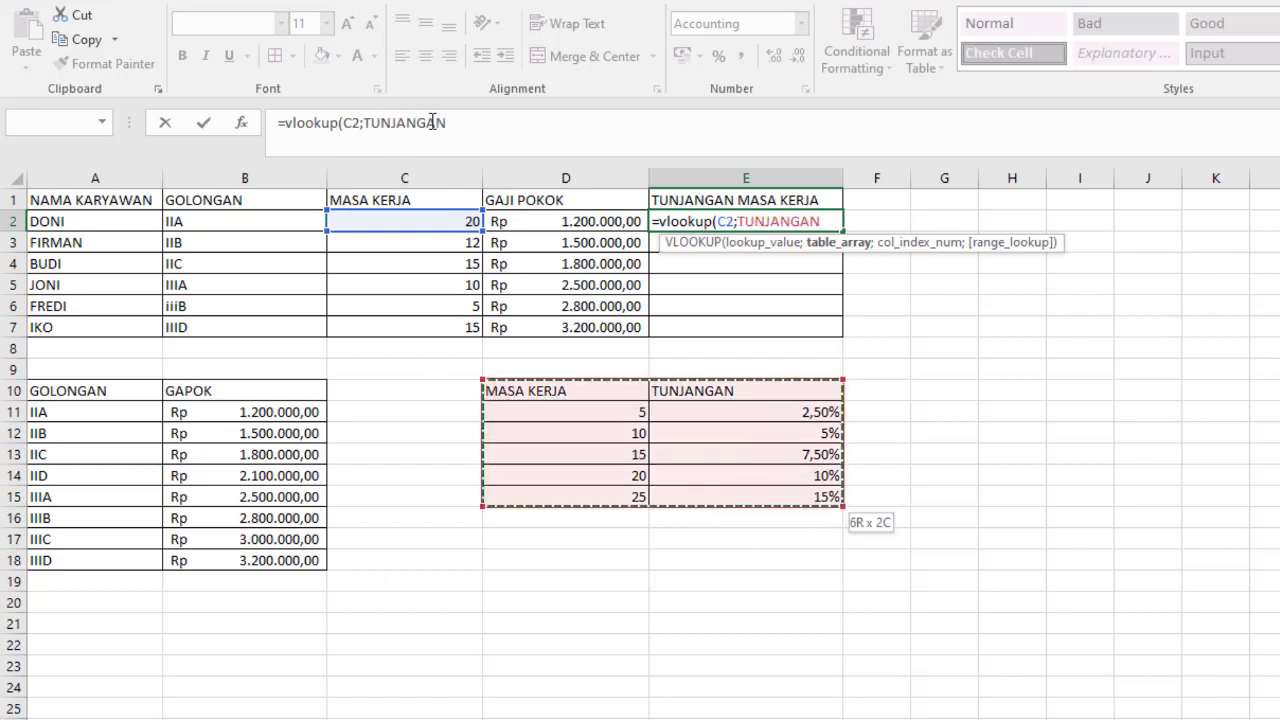
# - Complete the E2 formula with column index 2 and TRUE for an approximate match, multiplied by the base salary in D2
pyautogui.click(512, 124)
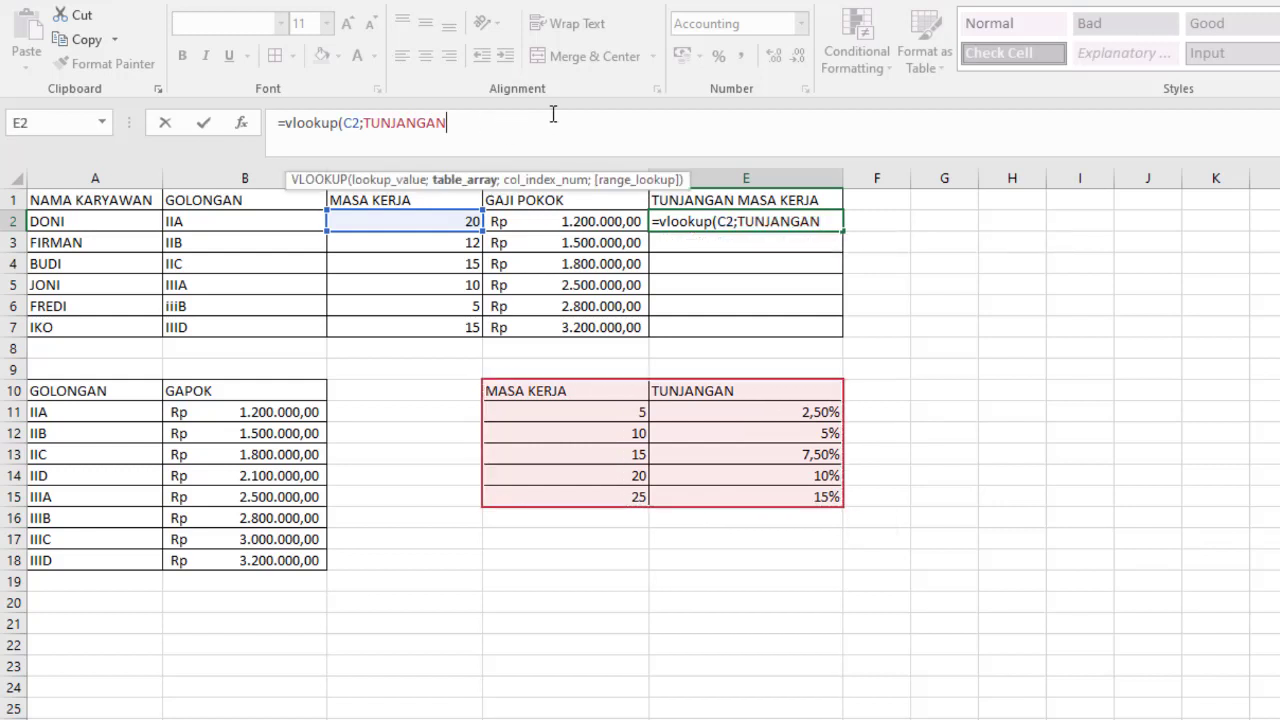
pyautogui.write(';2')
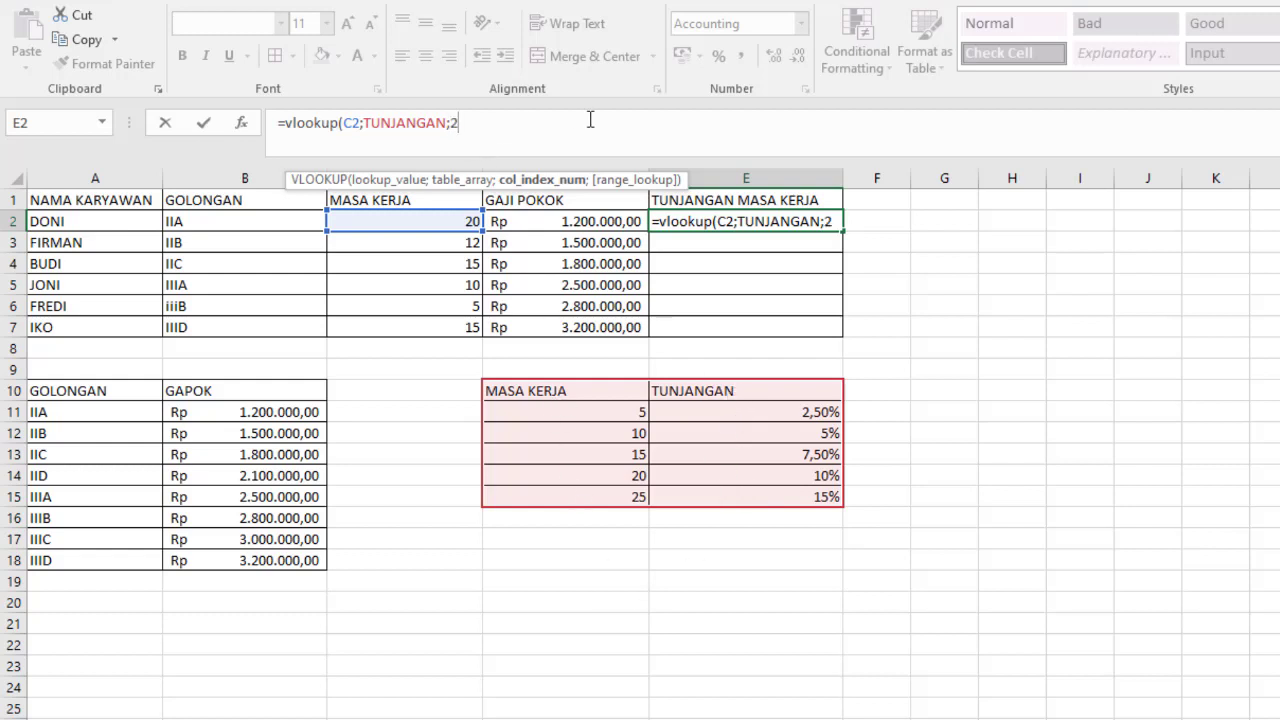
pyautogui.write(';')
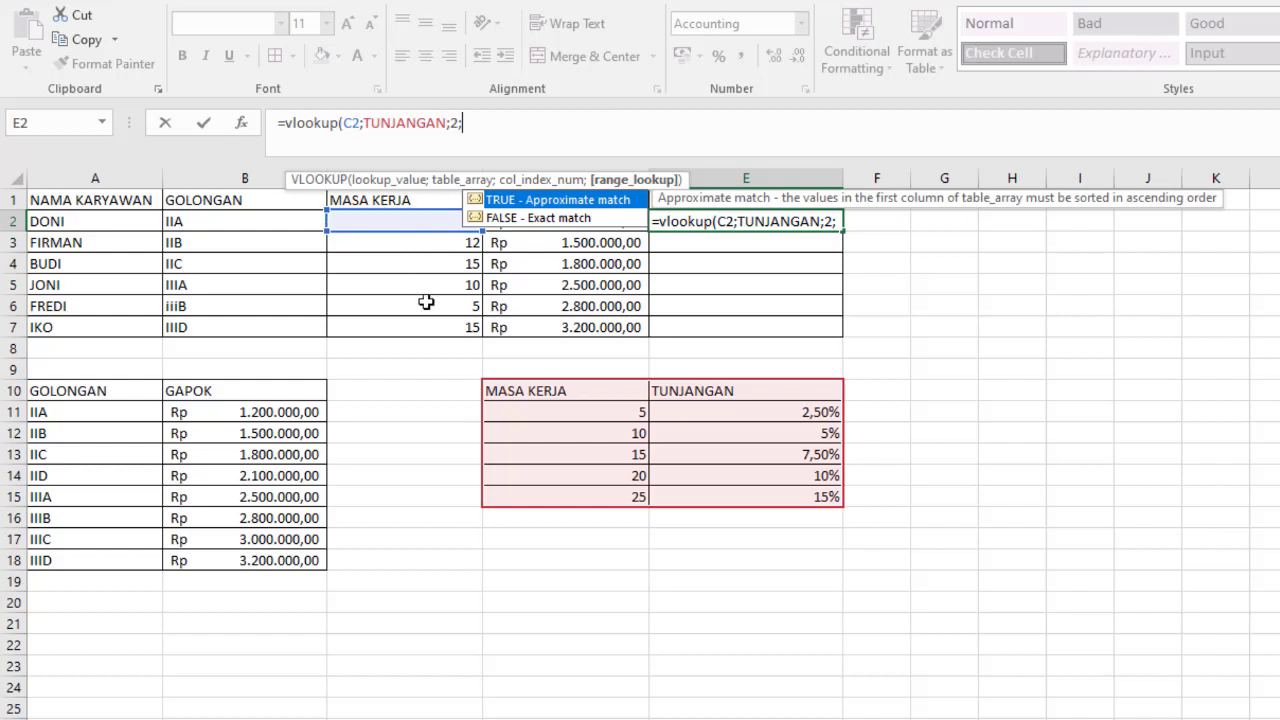
pyautogui.doubleClick(532, 205)
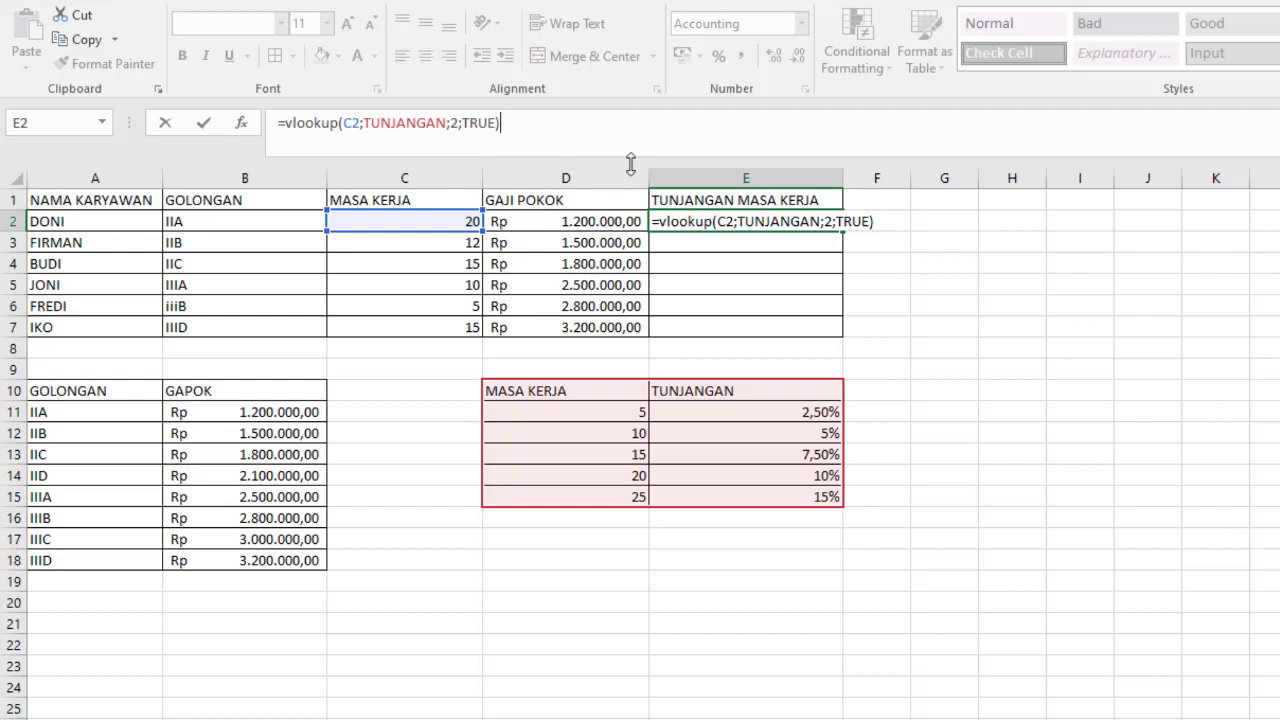
pyautogui.click(592, 222)
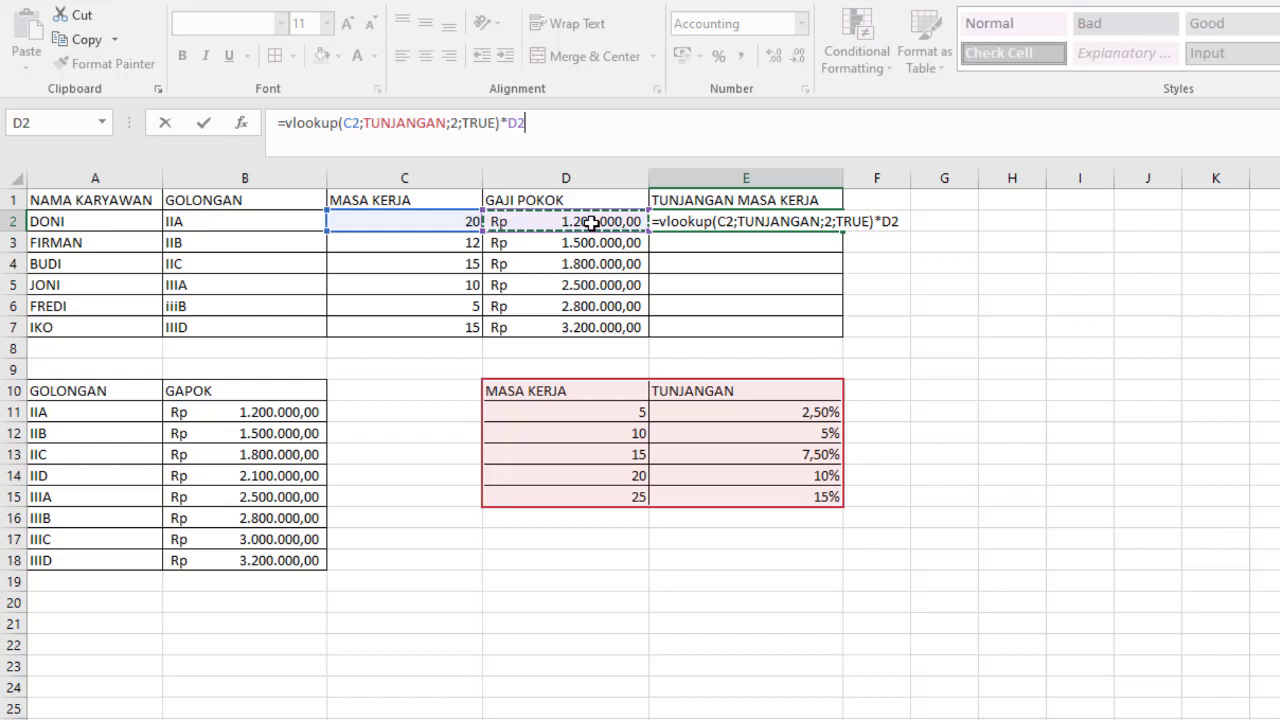
pyautogui.press('Return')
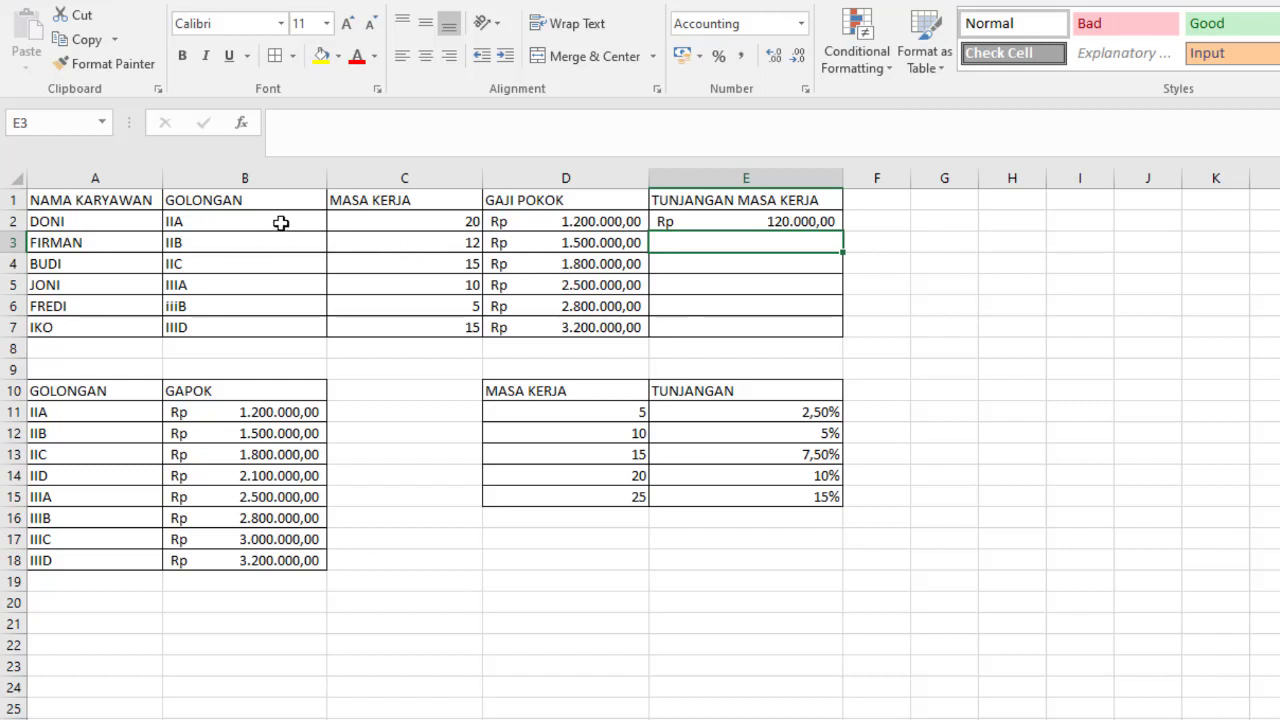
# - Compare E2 with the 20-year tier of the TUNJANGAN table and fill the formula down through E7
pyautogui.click(441, 224)
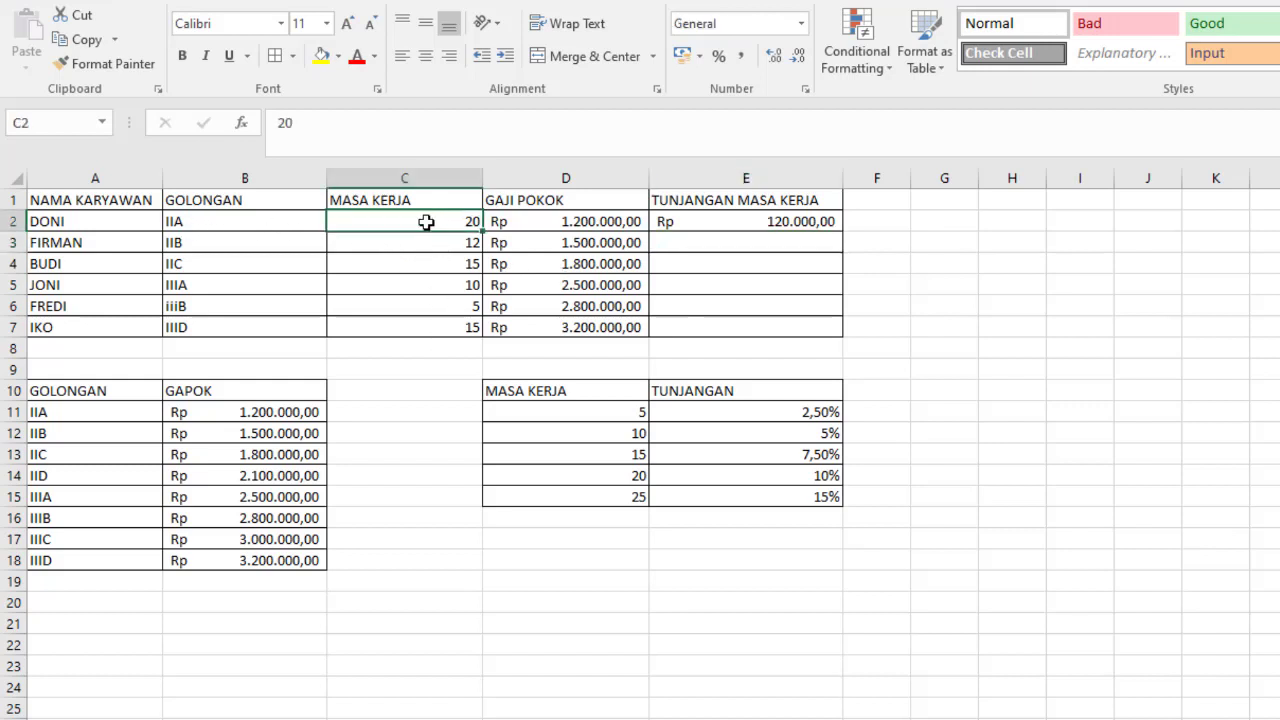
pyautogui.click(815, 476)
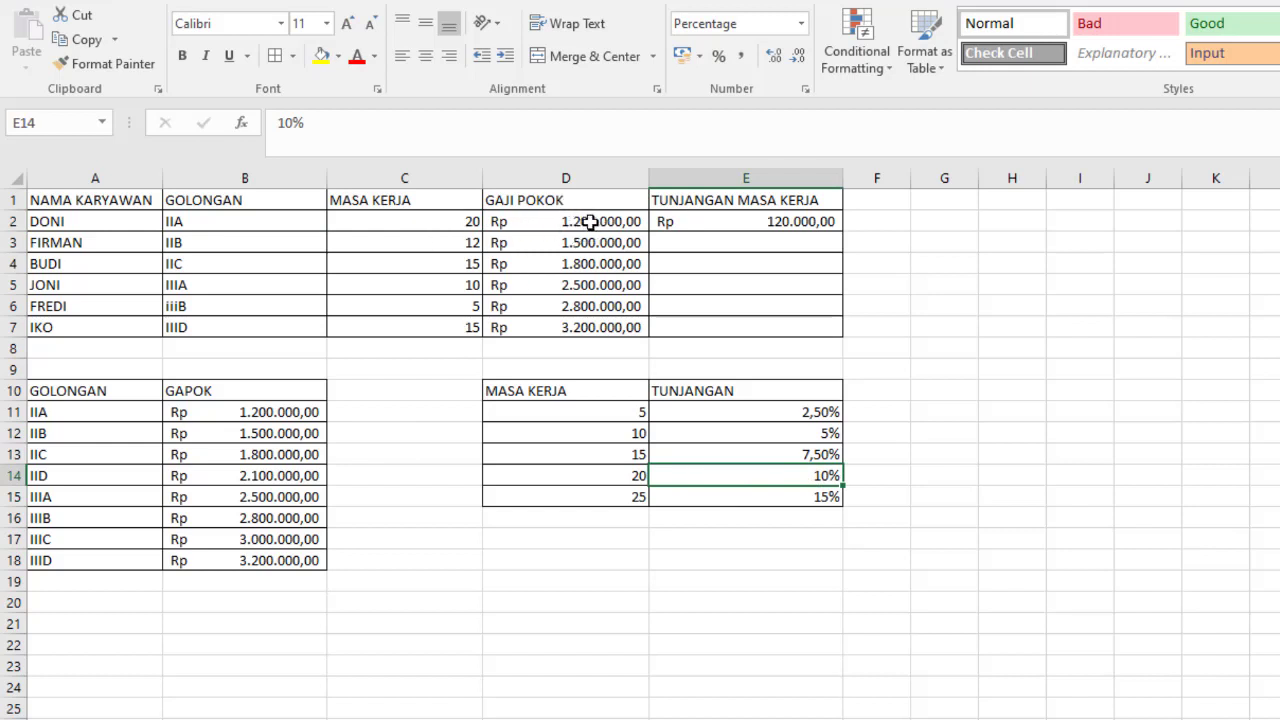
pyautogui.click(798, 228)
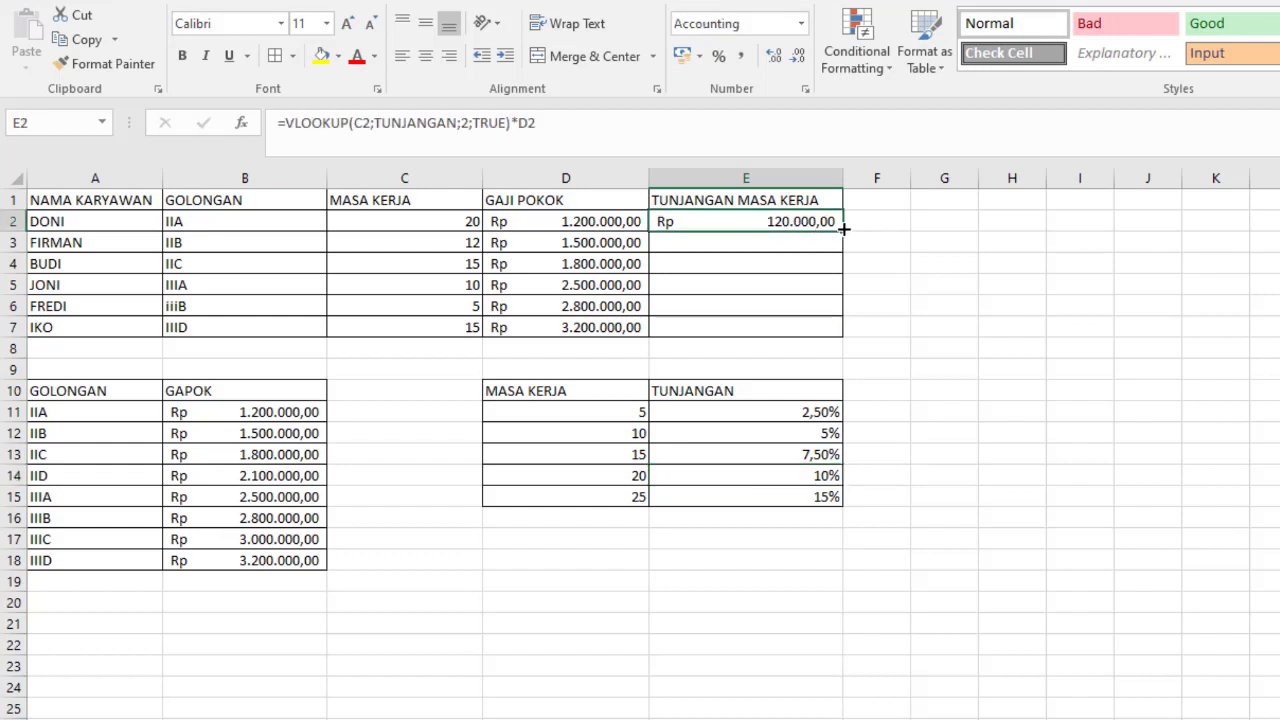
pyautogui.doubleClick(843, 229)
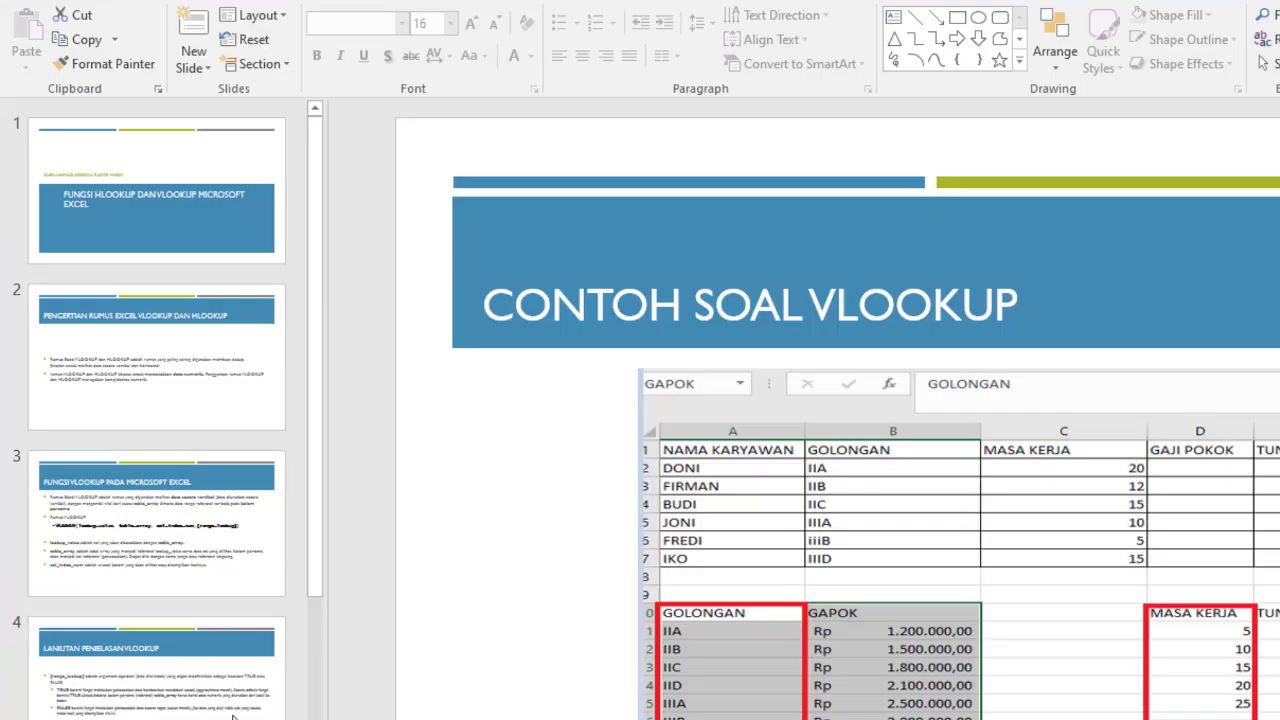
# - In the PowerPoint presentation, go to slide 7, which introduces the HLOOKUP function and its syntax
pyautogui.moveTo(314, 525); pyautogui.dragTo(311, 719)
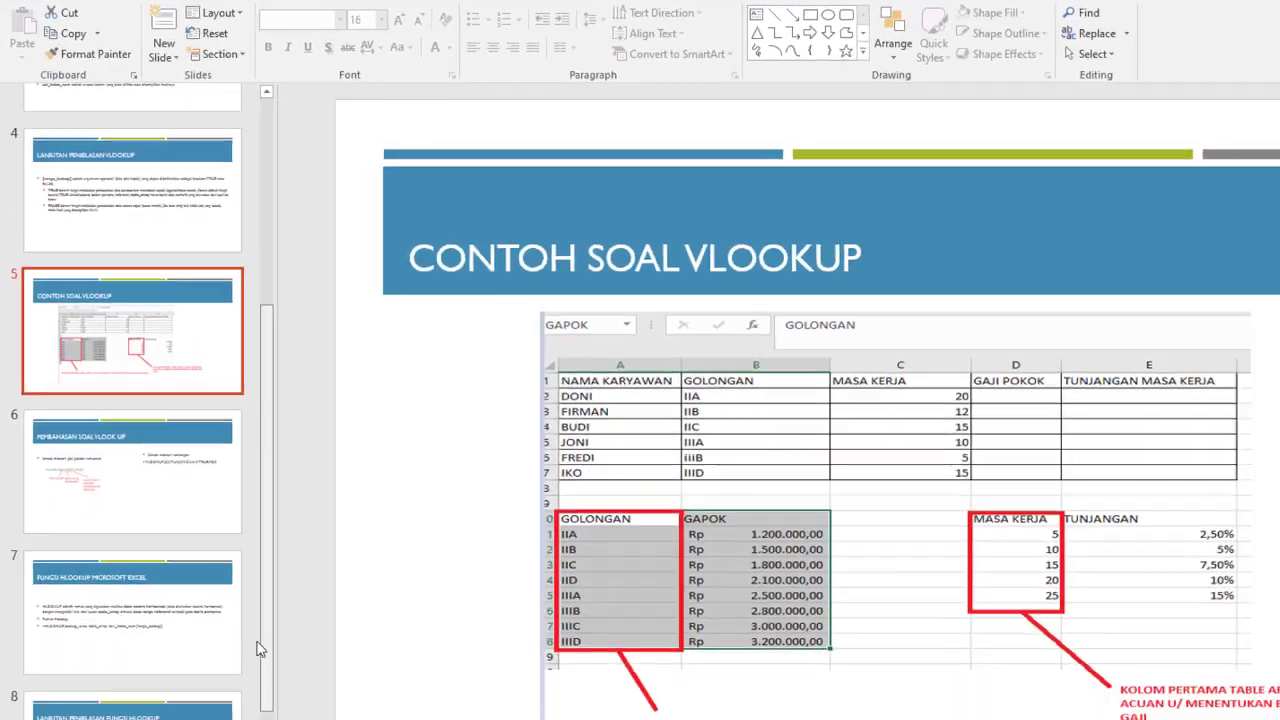
pyautogui.click(191, 578)
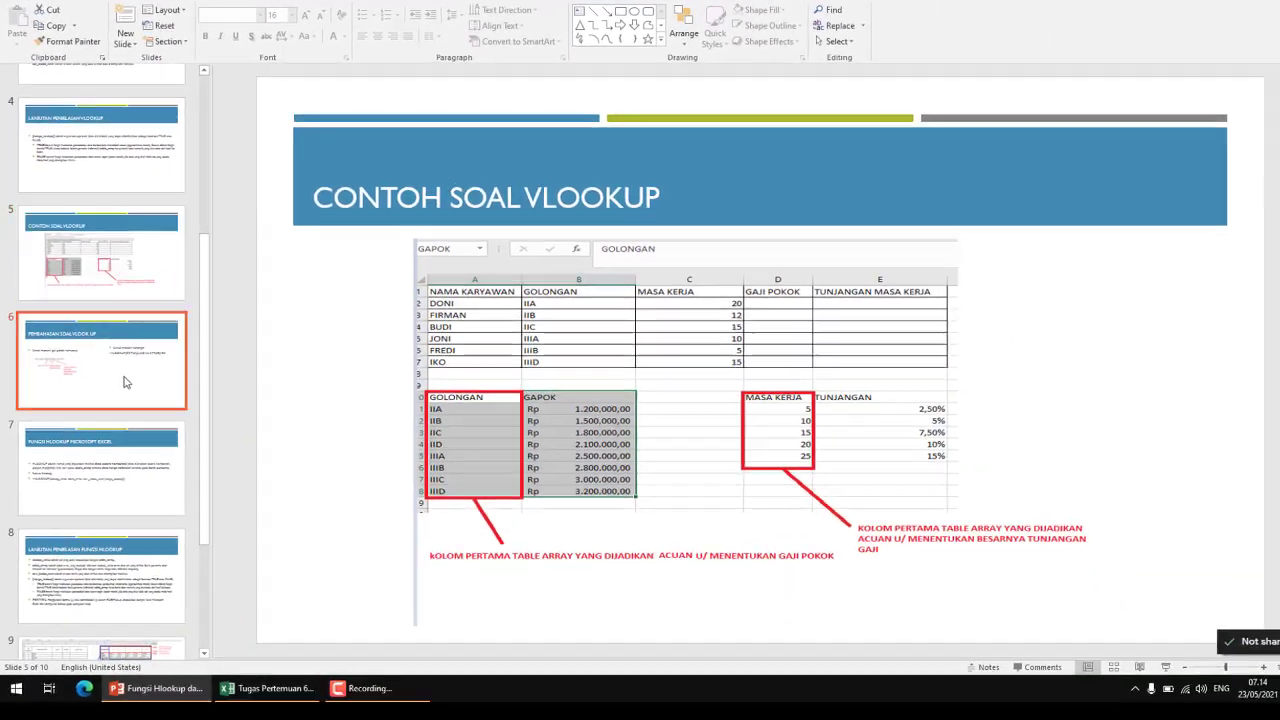
pyautogui.click(123, 482)
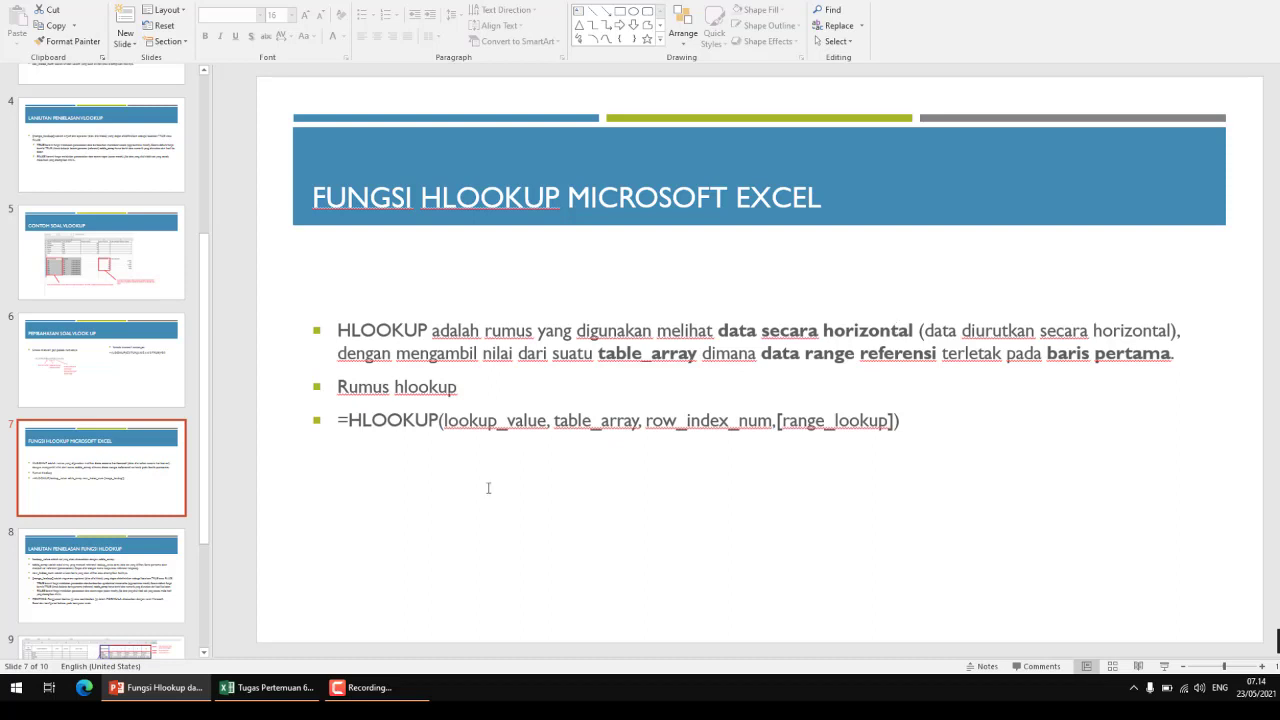
# - Review the filled employee table on the PENJELASAN FUNGSI VLOOKUP sheet in Excel and return to the HLOOKUP slide in PowerPoint
pyautogui.click(266, 687)
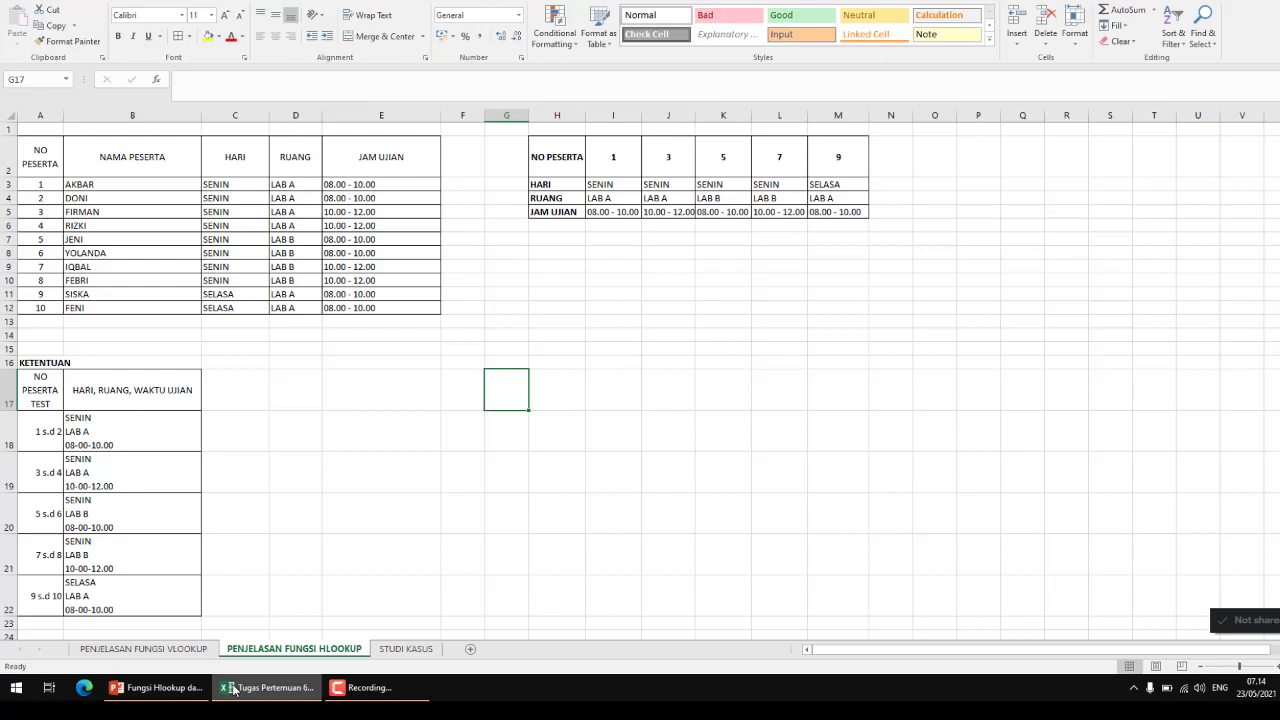
pyautogui.click(144, 649)
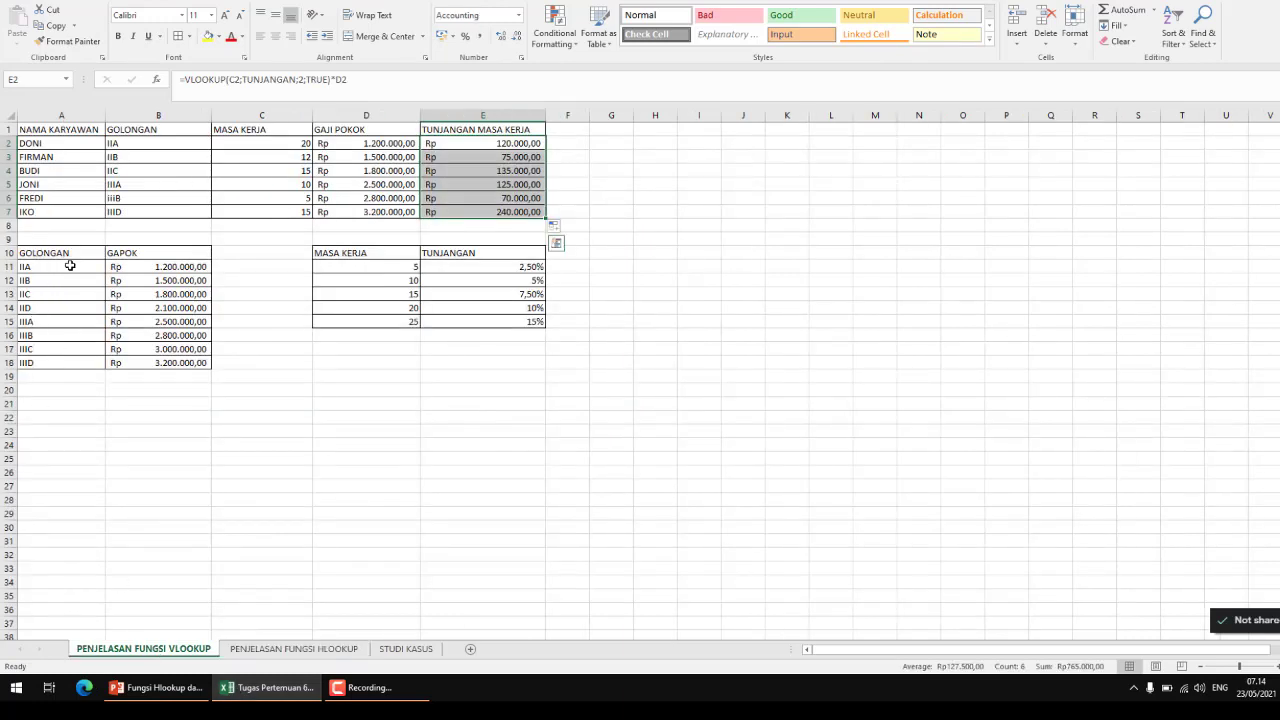
pyautogui.click(166, 696)
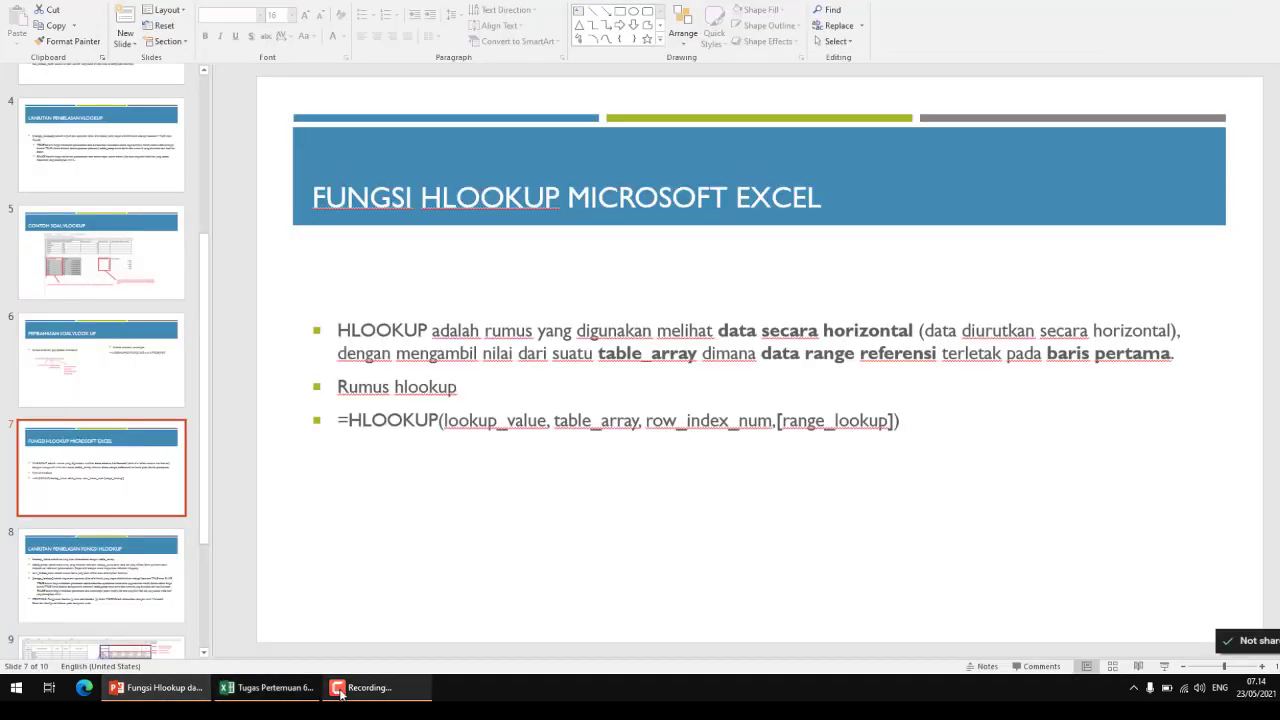
# - Examine the NO PESERTA reference row H2:M2 on Excel's PENJELASAN FUNGSI HLOOKUP sheet and return to the HLOOKUP slide in PowerPoint
pyautogui.click(267, 687)
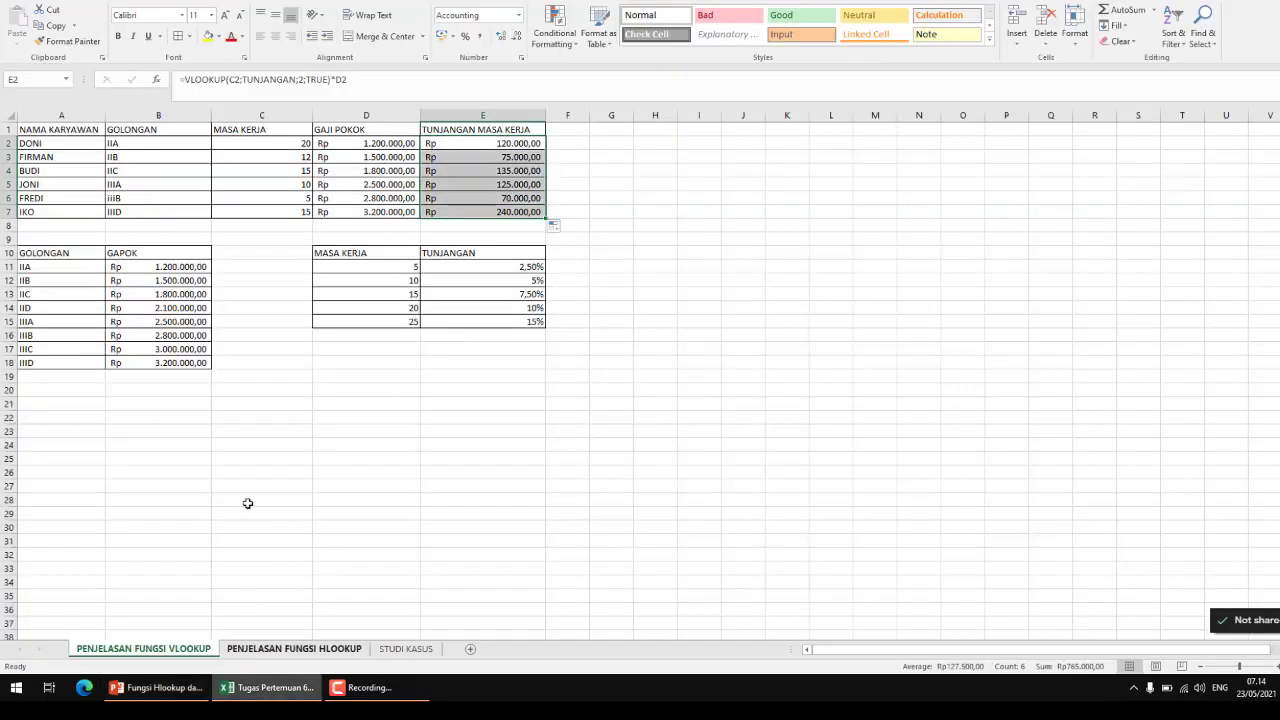
pyautogui.click(281, 660)
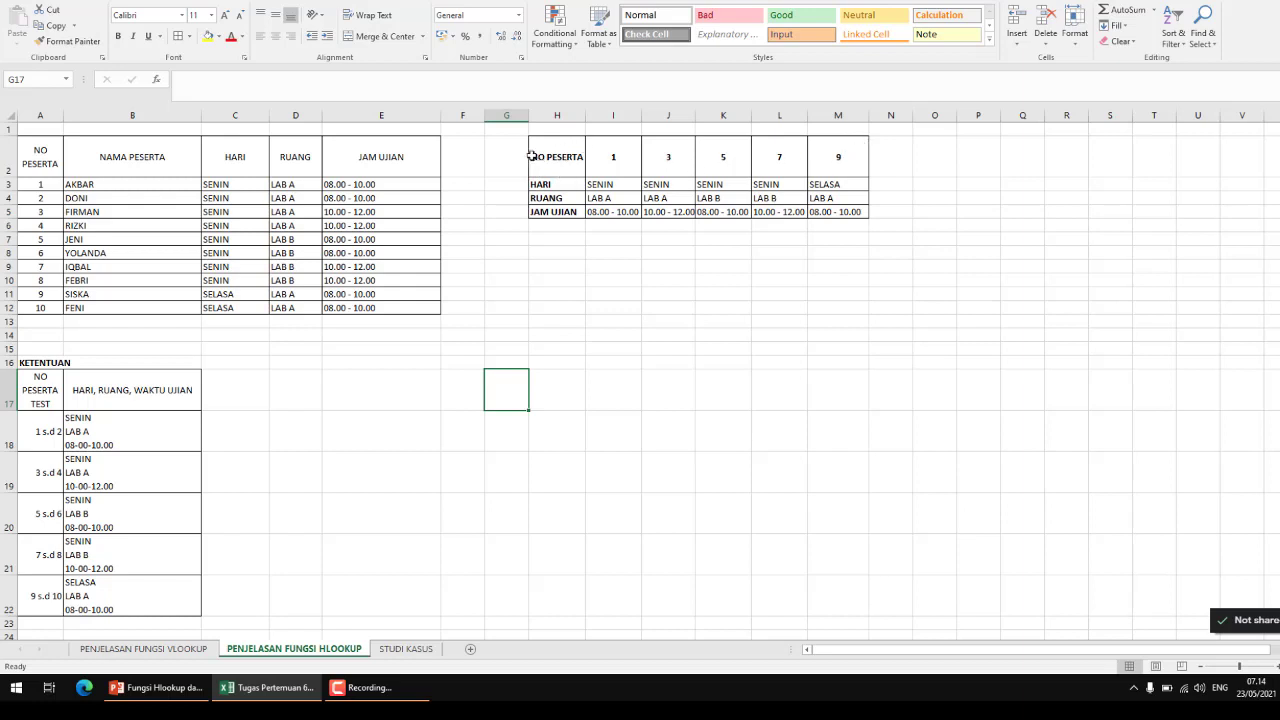
pyautogui.moveTo(530, 156); pyautogui.dragTo(838, 157)
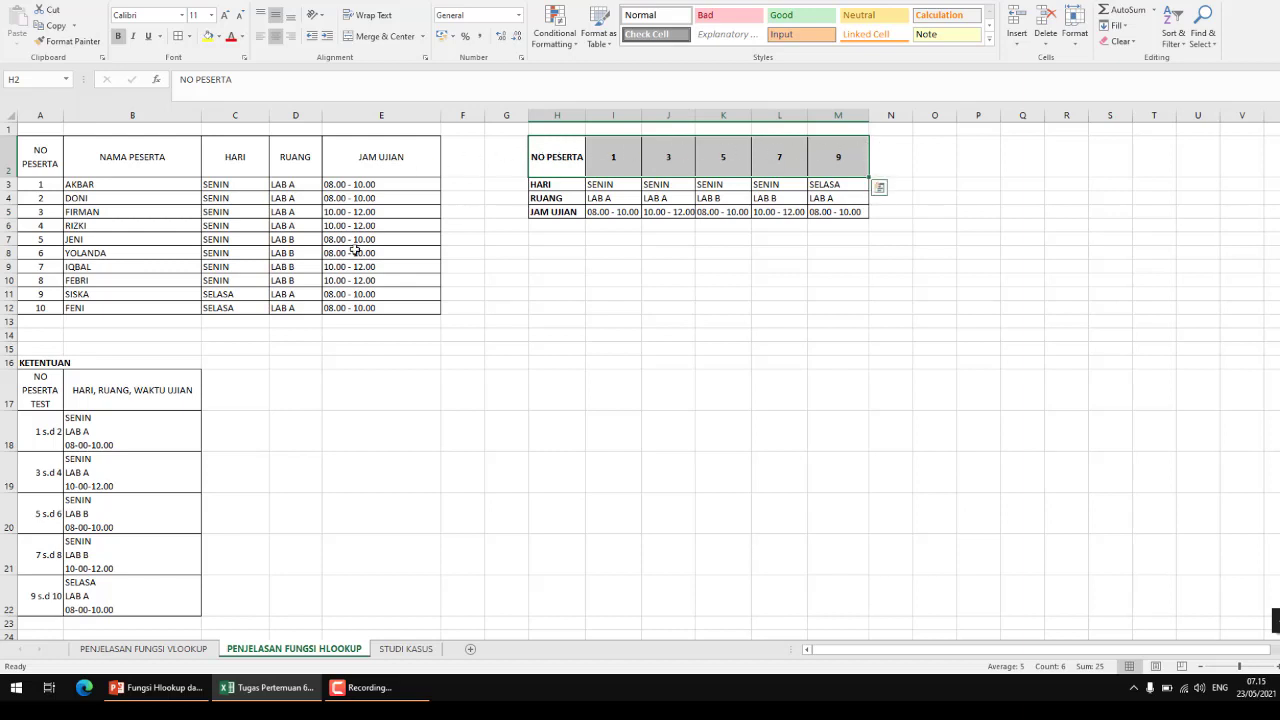
pyautogui.click(172, 694)
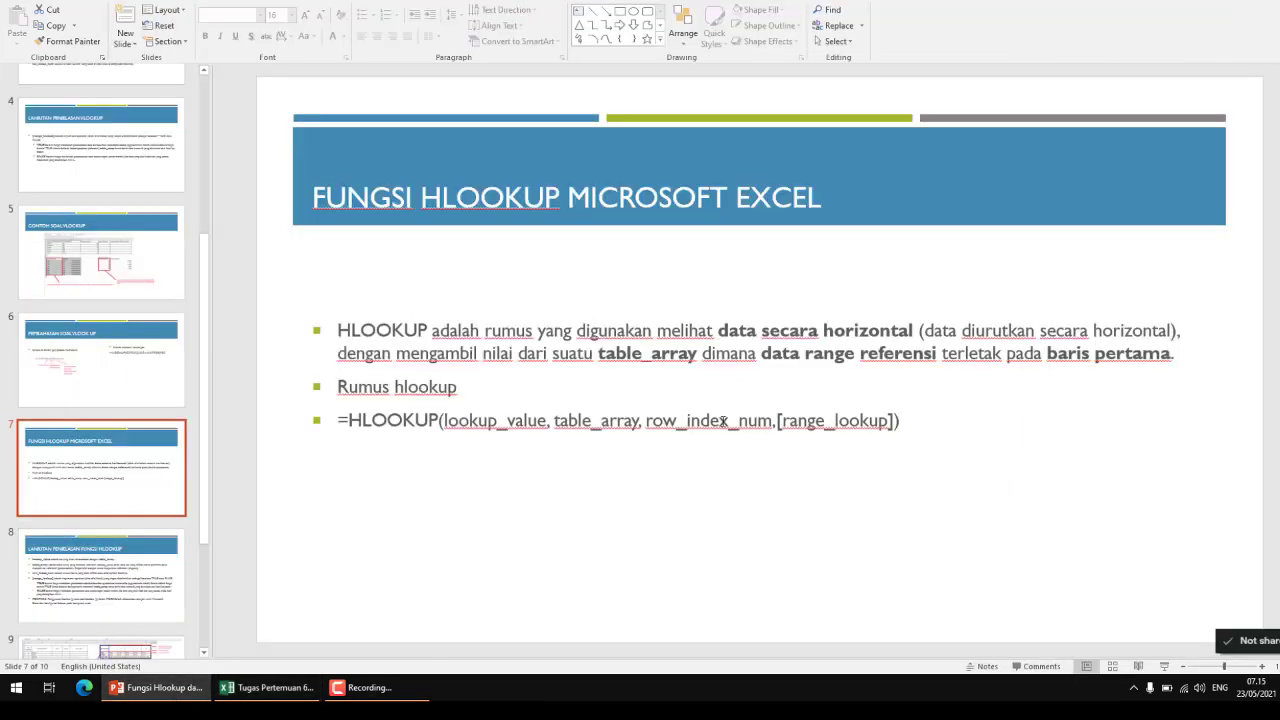
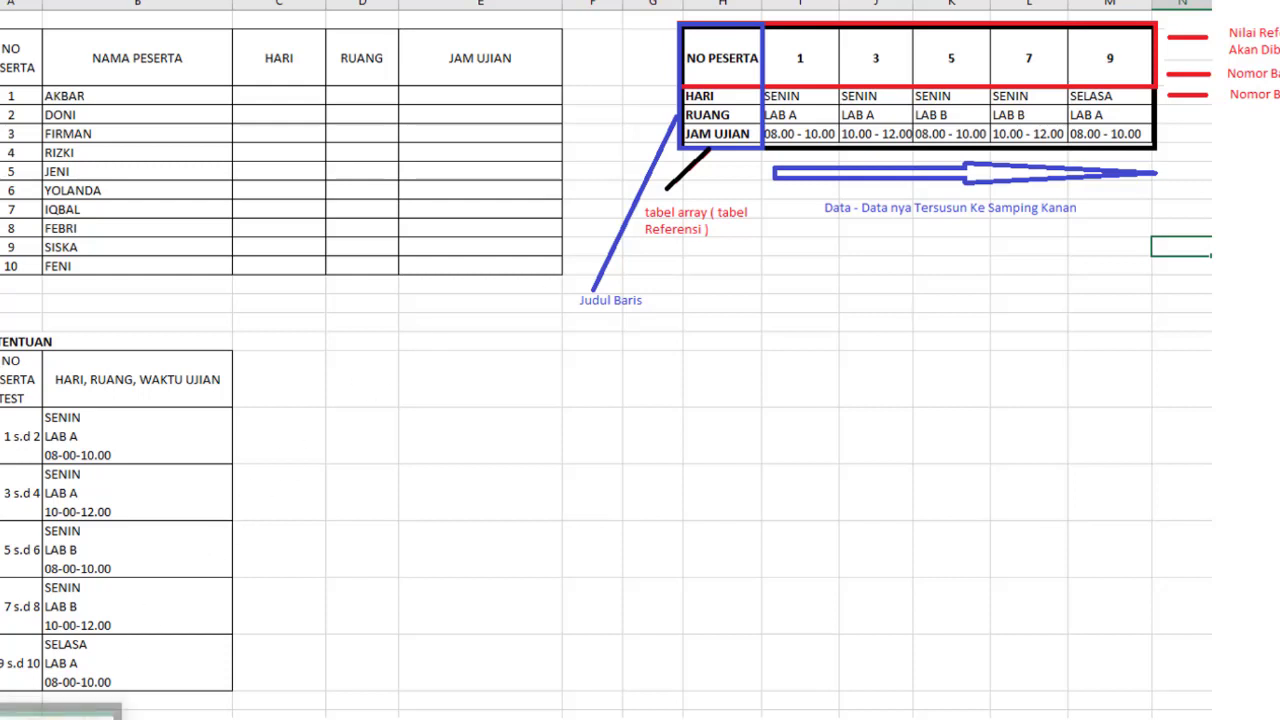
# - Switch to the HLOOKUP exam schedule sheet in Excel and clear the HARI, RUANG and JAM UJIAN entries in C3:E12
pyautogui.click(45, 714)
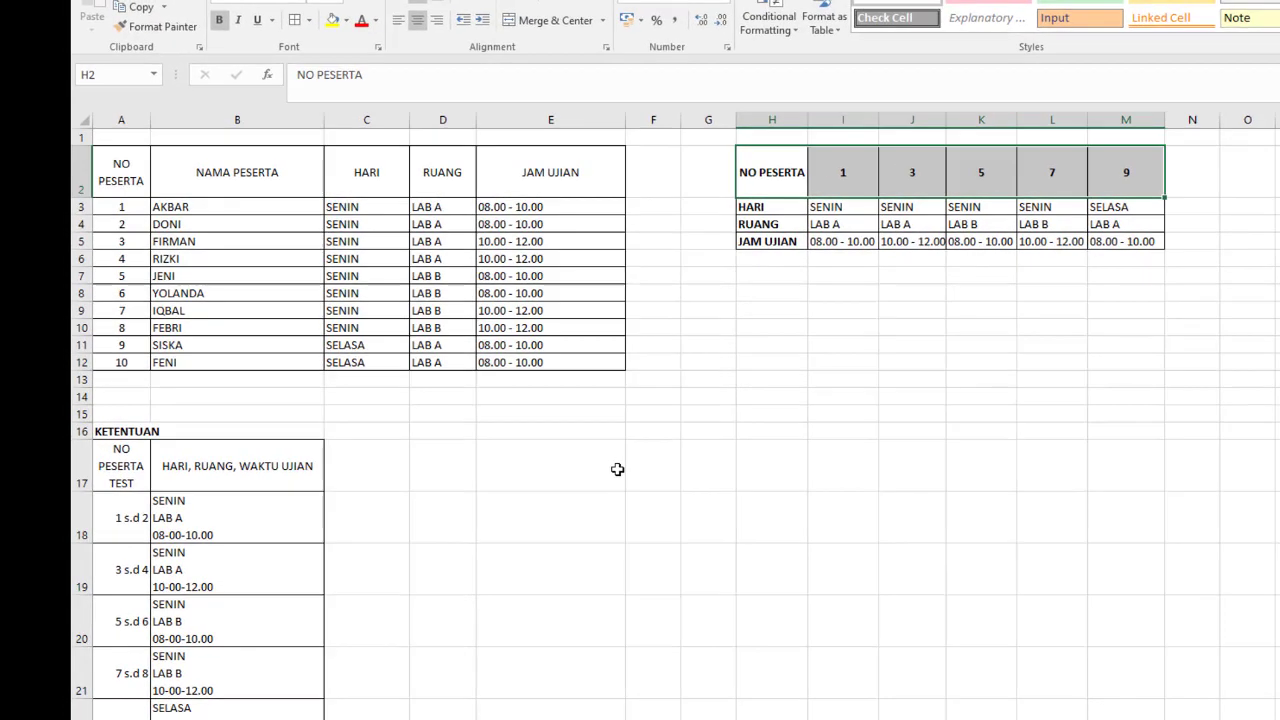
pyautogui.click(306, 404)
pyautogui.click(424, 207)
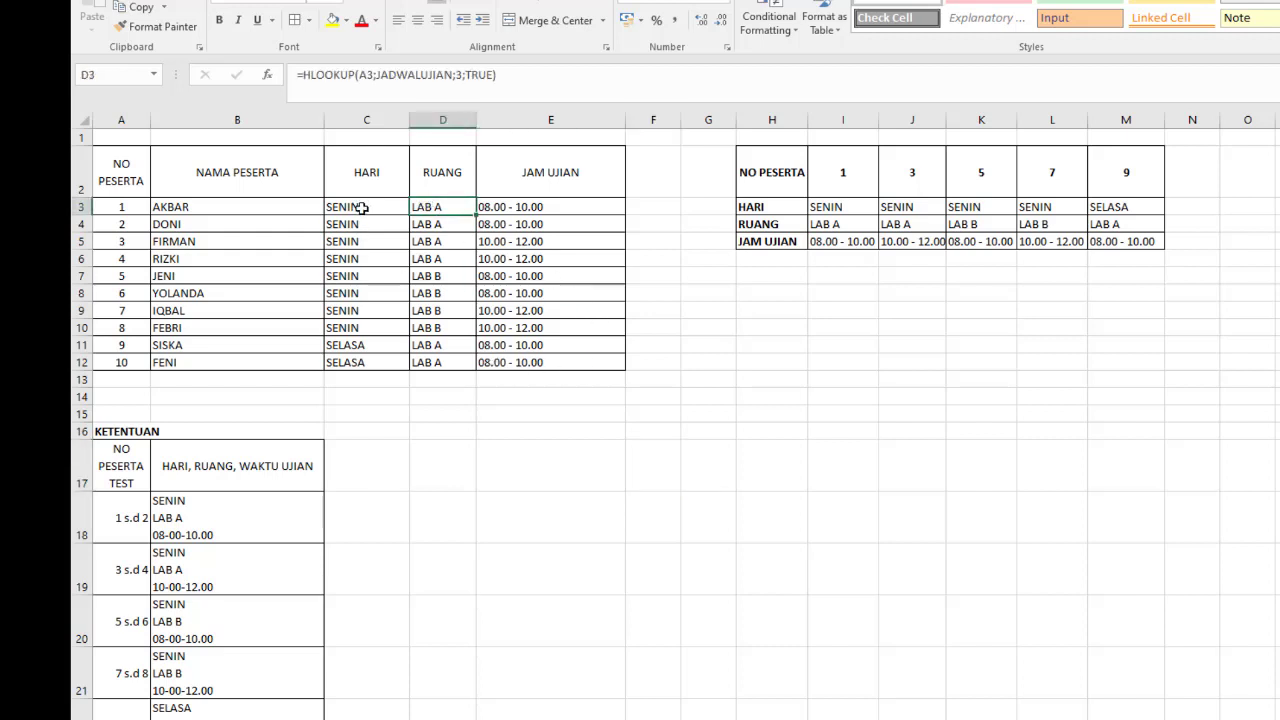
pyautogui.click(361, 207)
pyautogui.keyDown('shift'); pyautogui.click(546, 362); pyautogui.keyUp('shift')
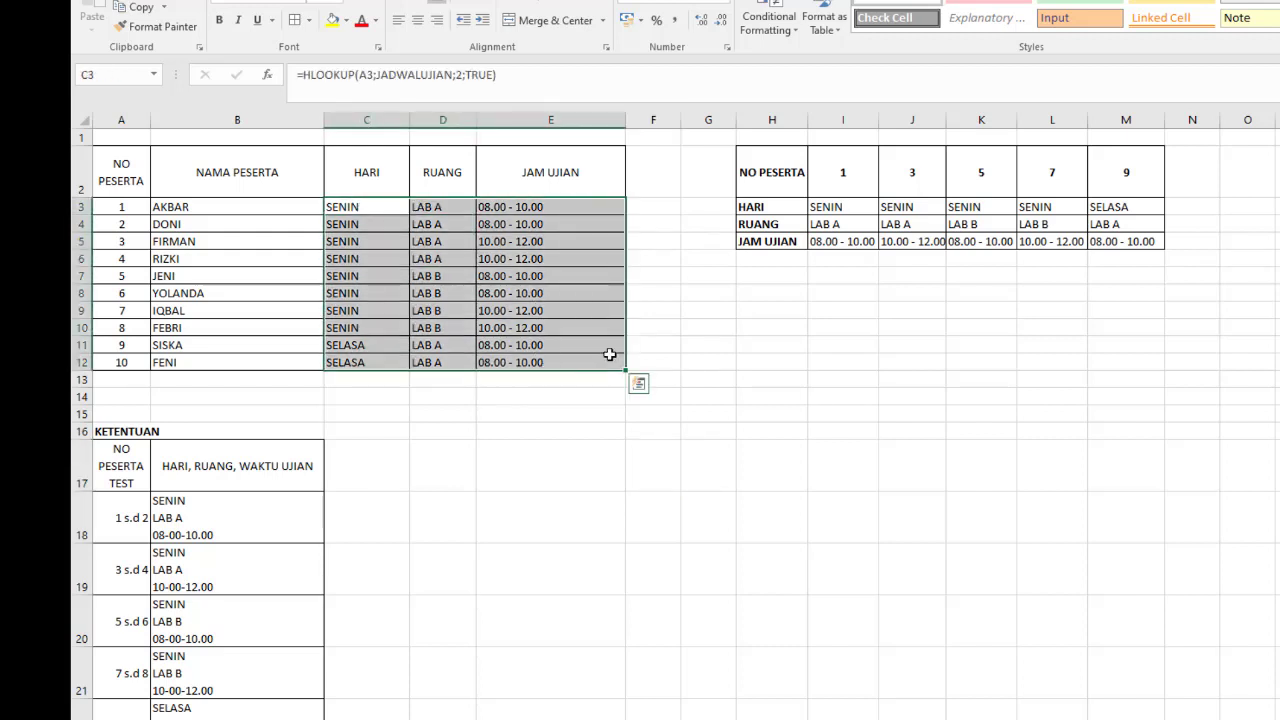
pyautogui.press('Delete')
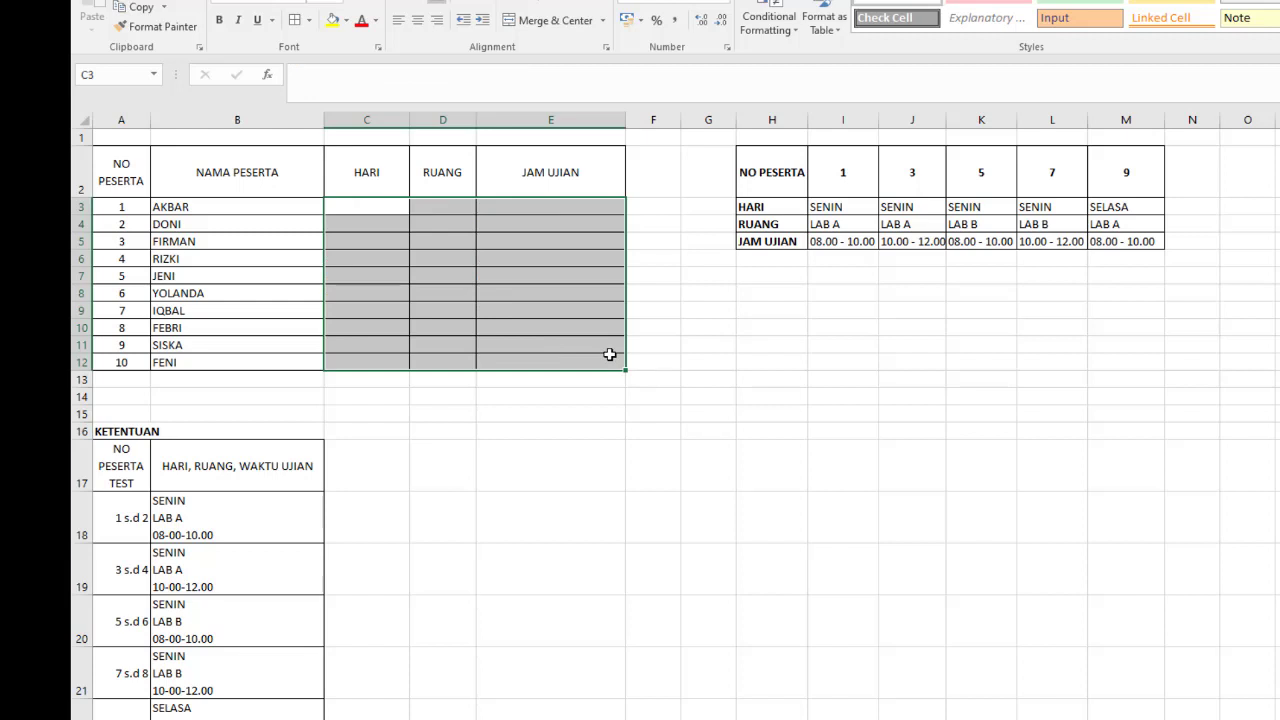
# - Review the participant table's headers in A2:E2, from NO PESERTA through JAM UJIAN
pyautogui.click(121, 170)
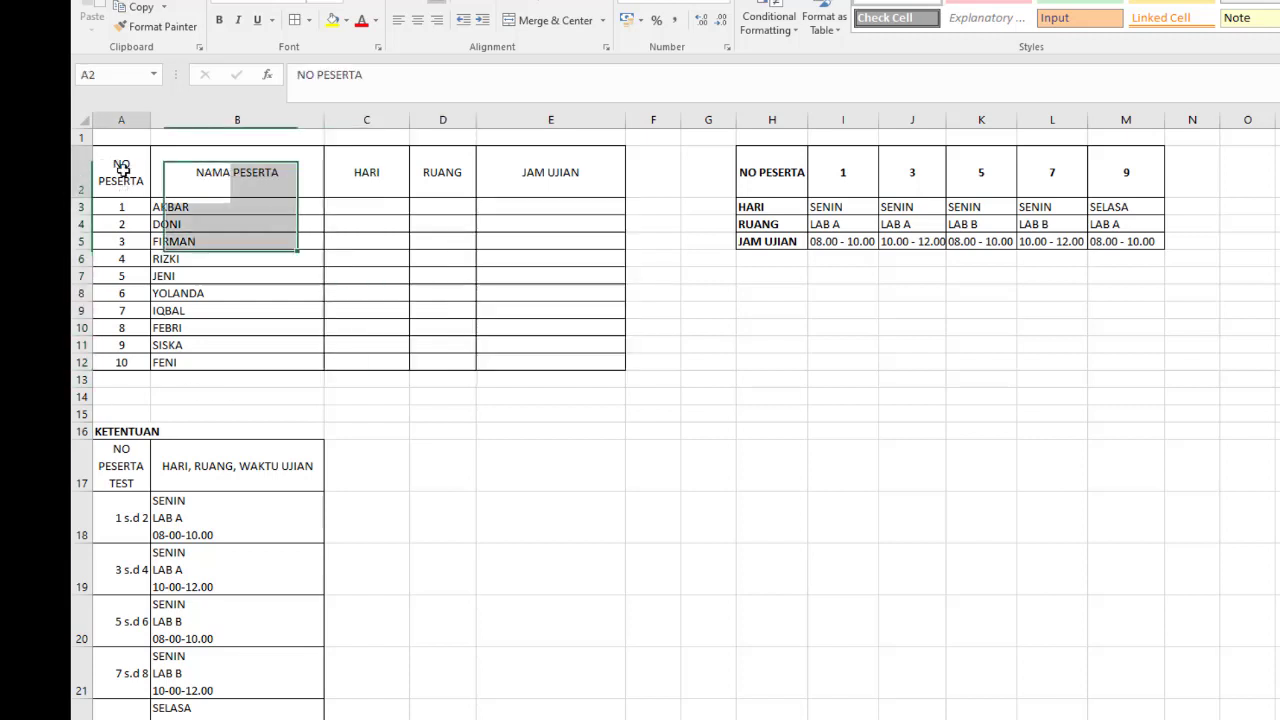
pyautogui.click(259, 175)
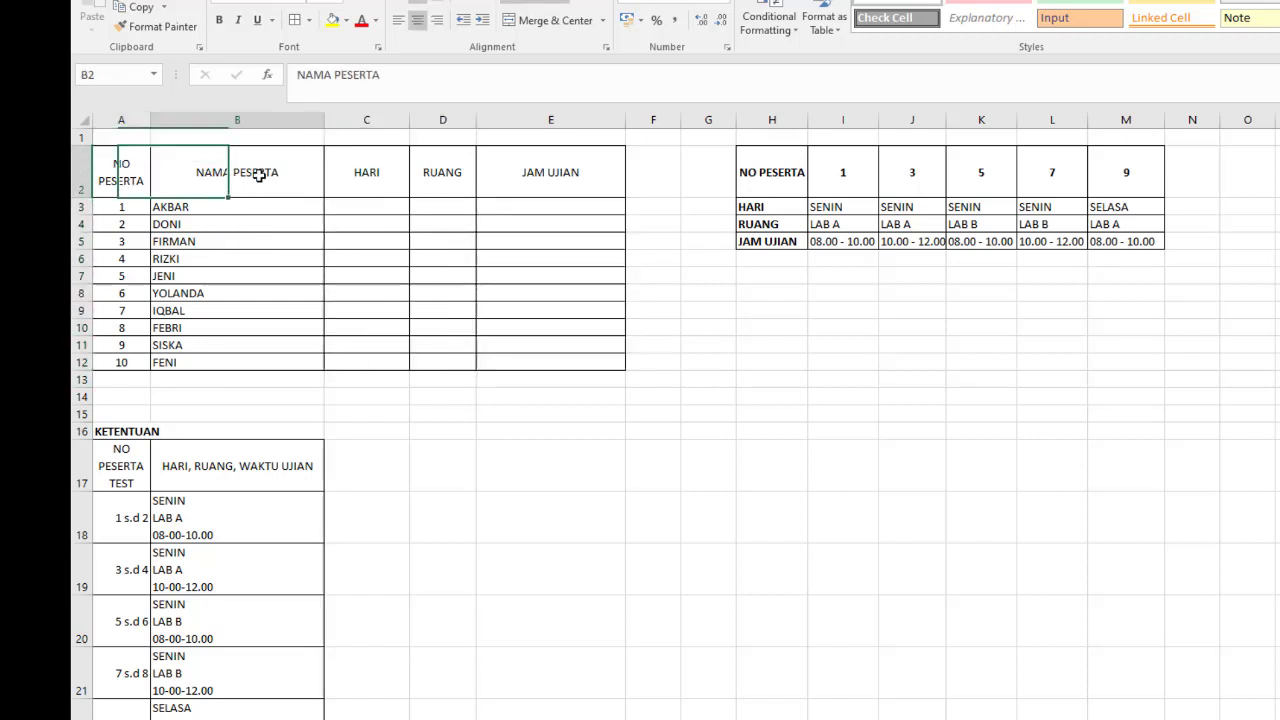
pyautogui.click(363, 175)
pyautogui.click(456, 176)
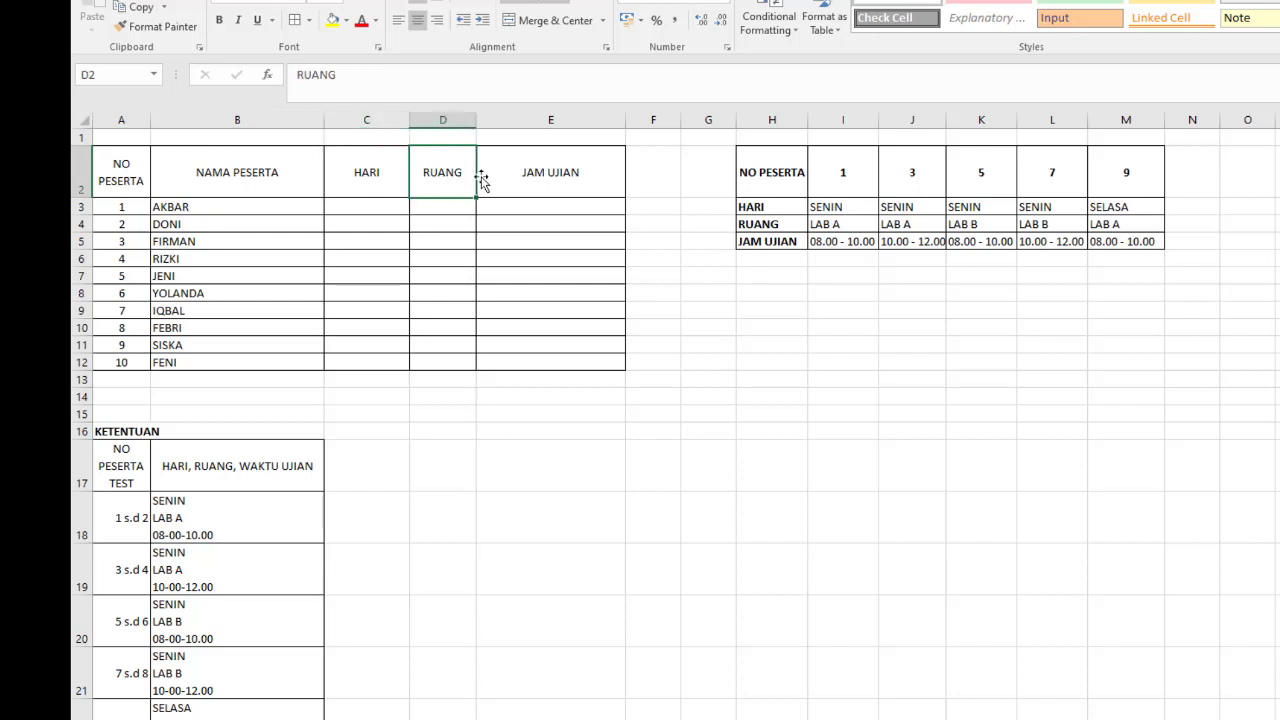
pyautogui.click(525, 174)
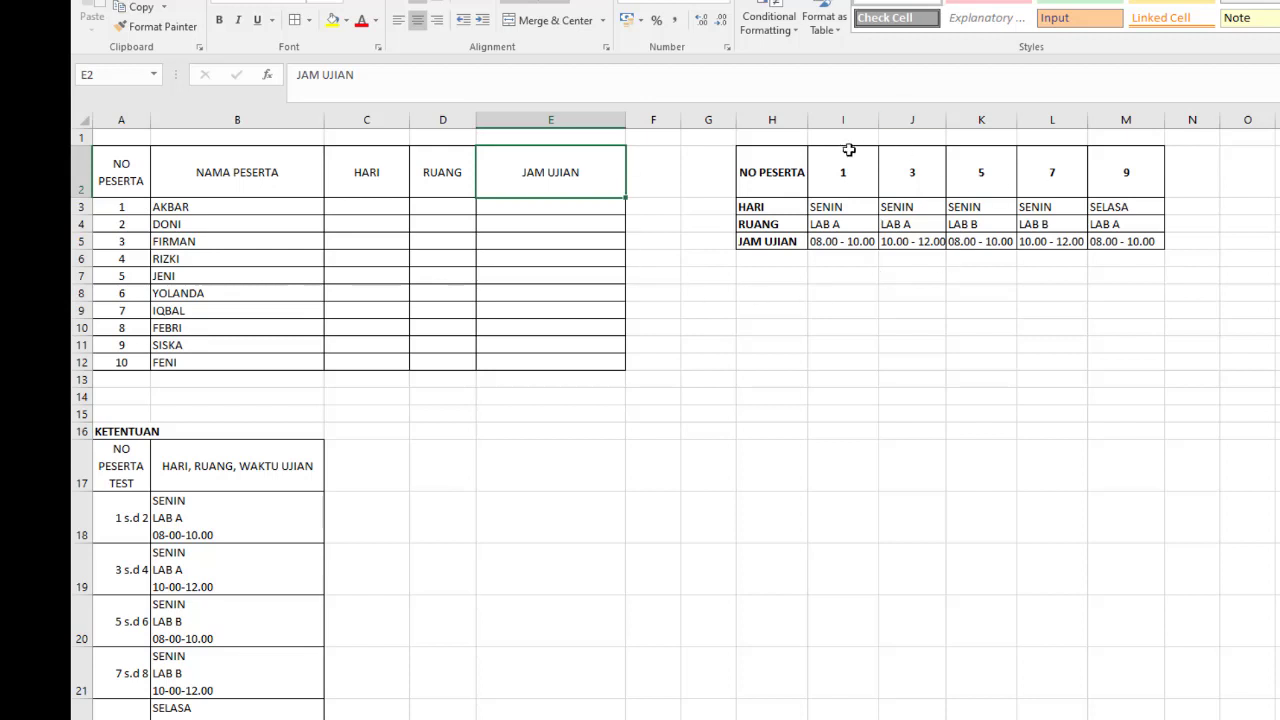
# - Select the reference table H2:M5 and look up its defined name JADWALUJIAN in the list of named ranges
pyautogui.click(758, 171)
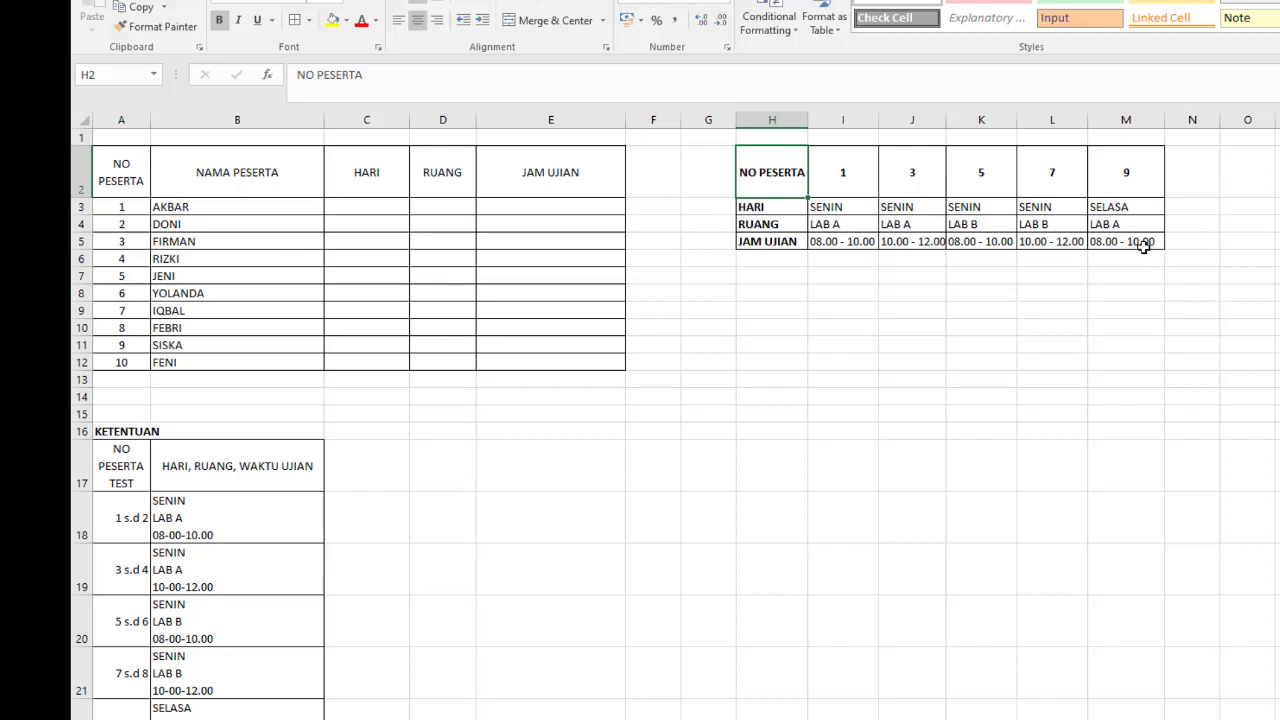
pyautogui.keyDown('shift'); pyautogui.click(1143, 247); pyautogui.keyUp('shift')
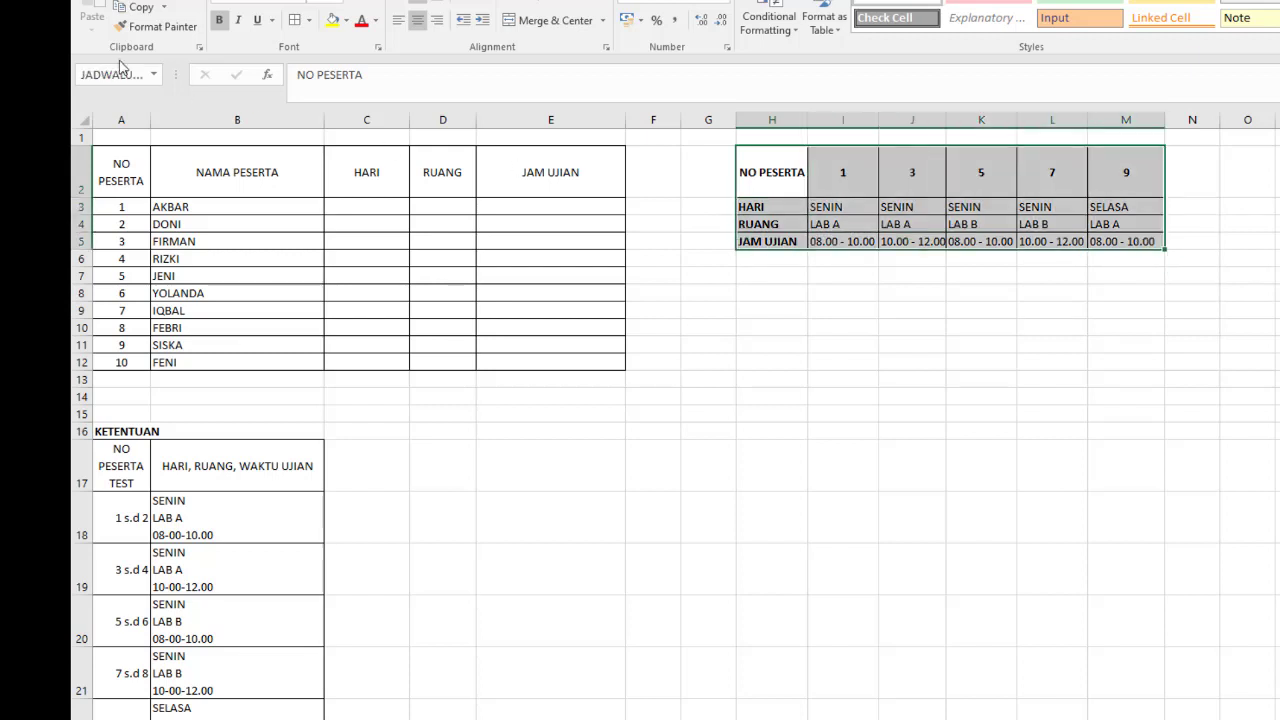
pyautogui.click(154, 75)
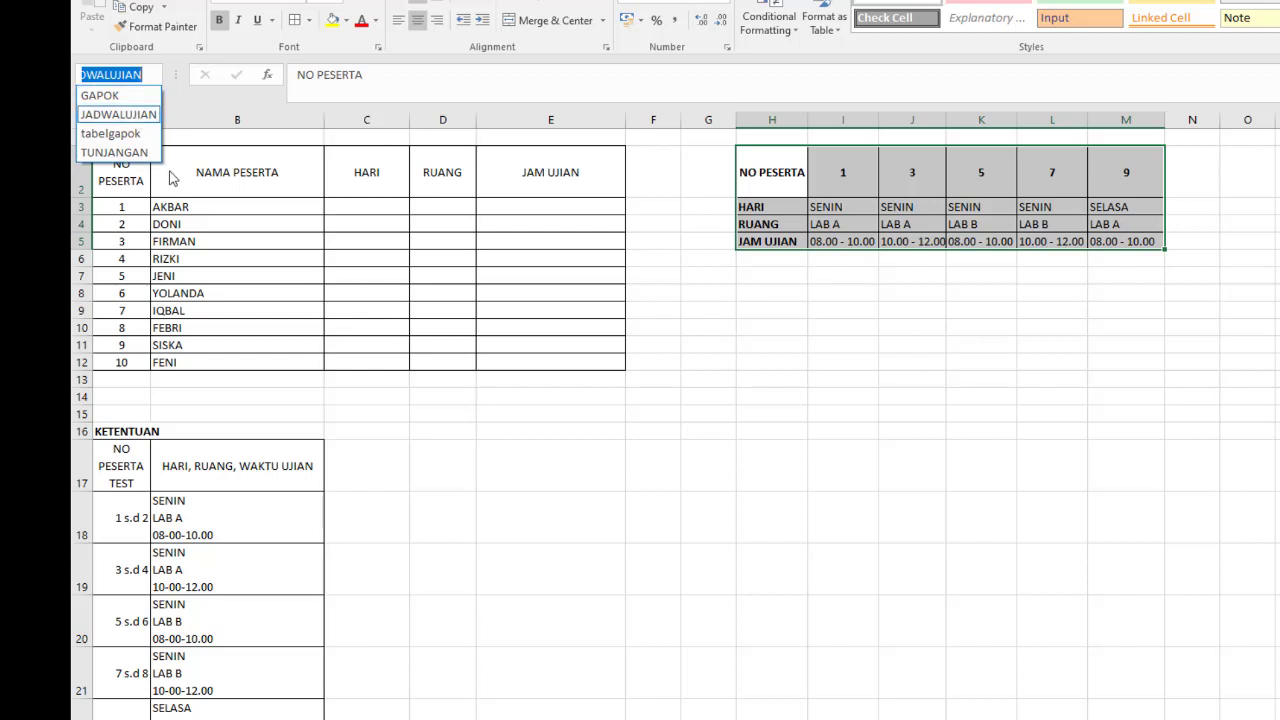
pyautogui.click(147, 118)
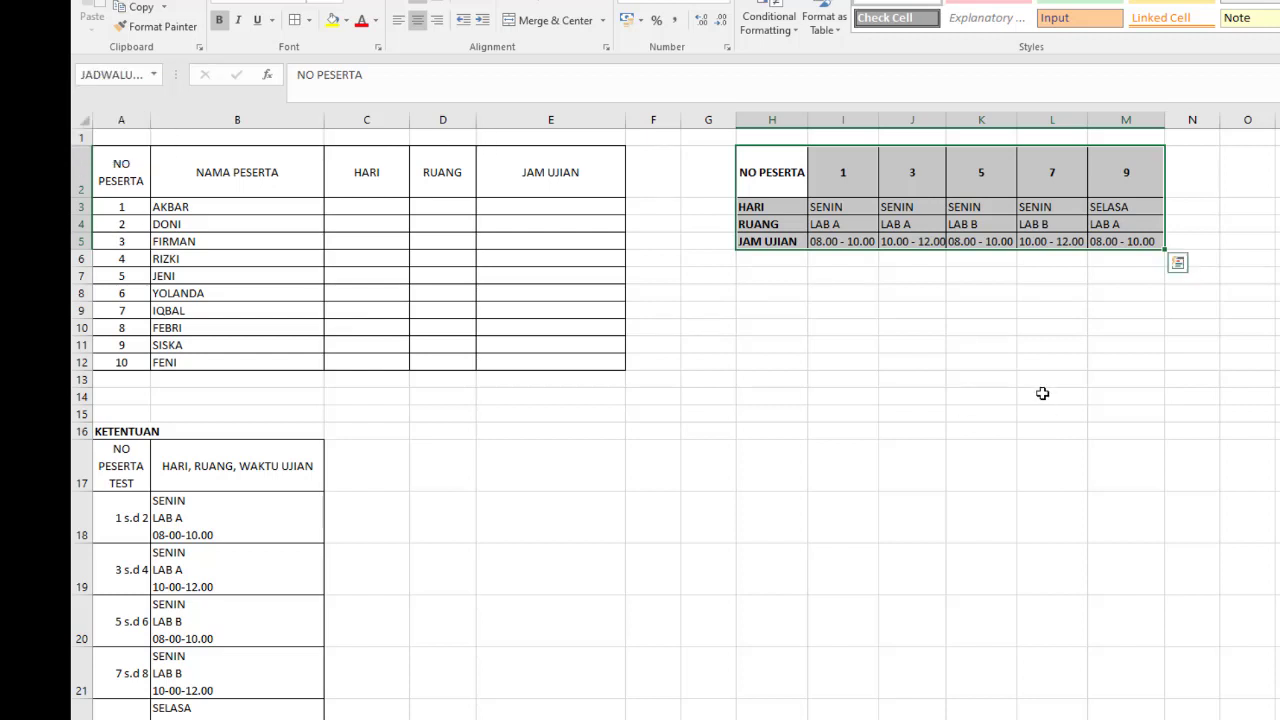
pyautogui.click(1037, 390)
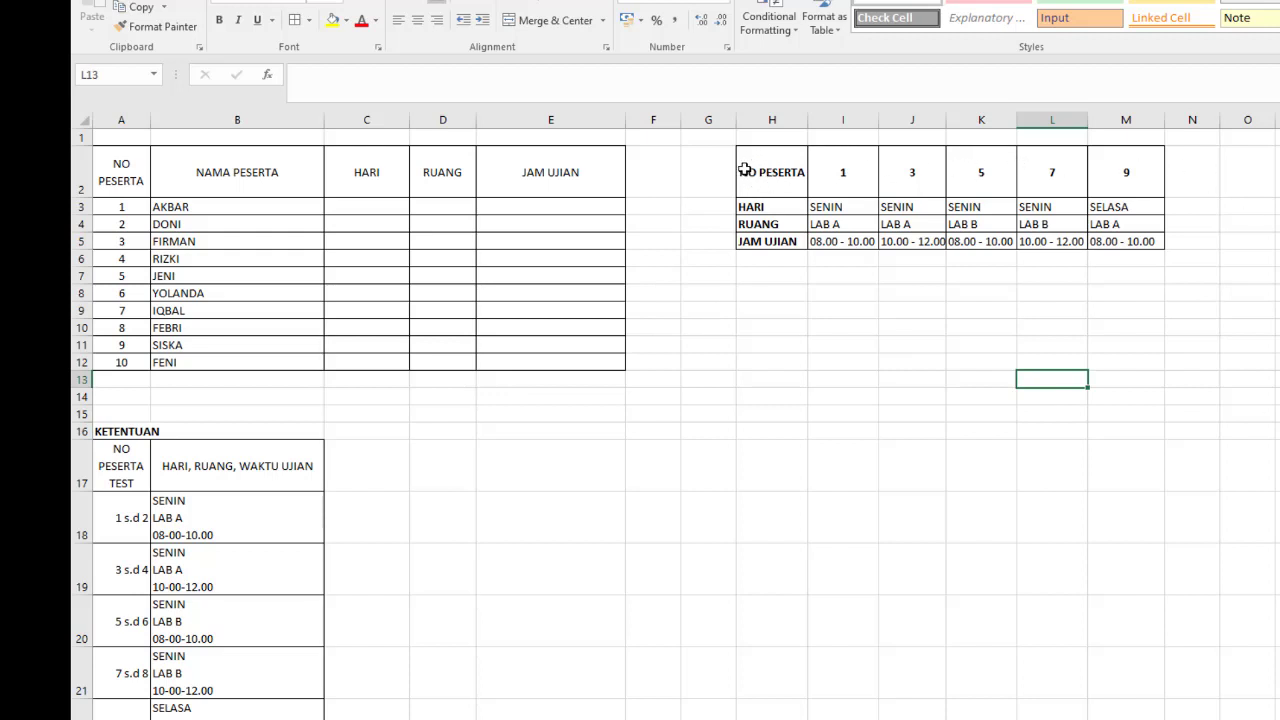
# - Compare the horizontal NO PESERTA row H2:M2 with the vertical GOLONGAN column A10:A18 on the VLOOKUP sheet
pyautogui.moveTo(745, 160); pyautogui.dragTo(1143, 184)
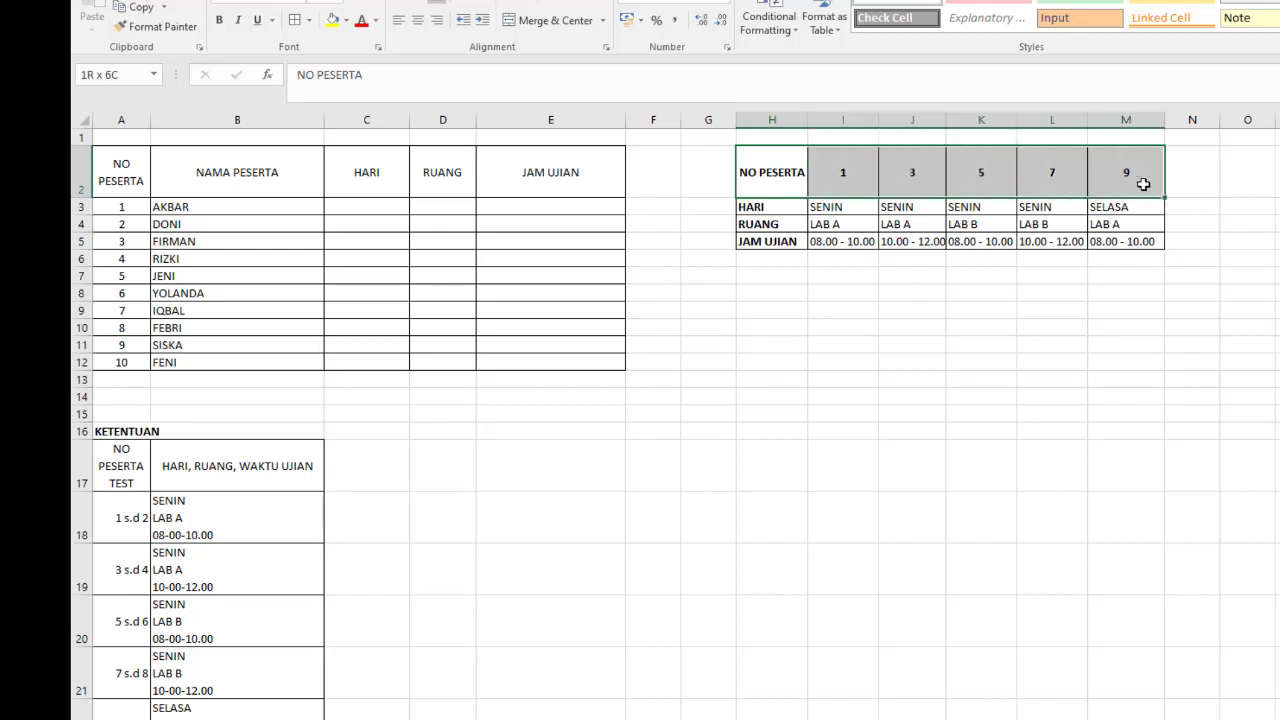
pyautogui.moveTo(1143, 184); pyautogui.dragTo(1143, 184)
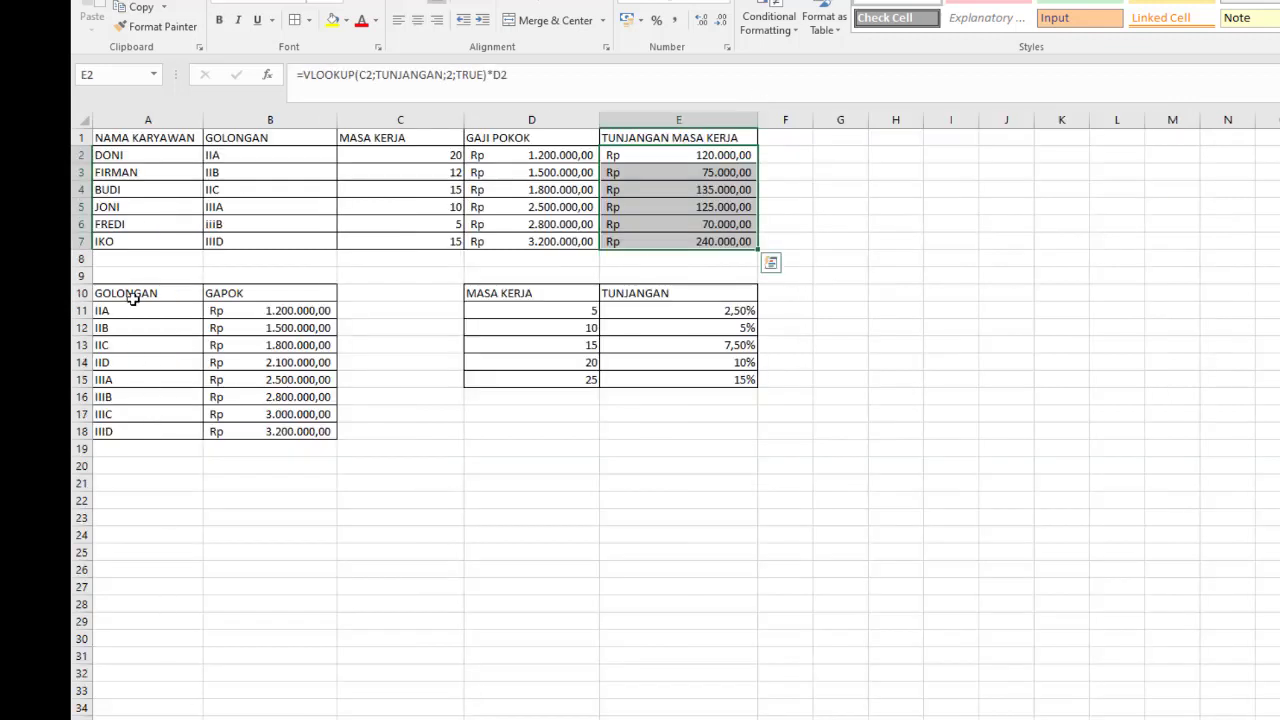
pyautogui.moveTo(133, 298); pyautogui.dragTo(158, 432)
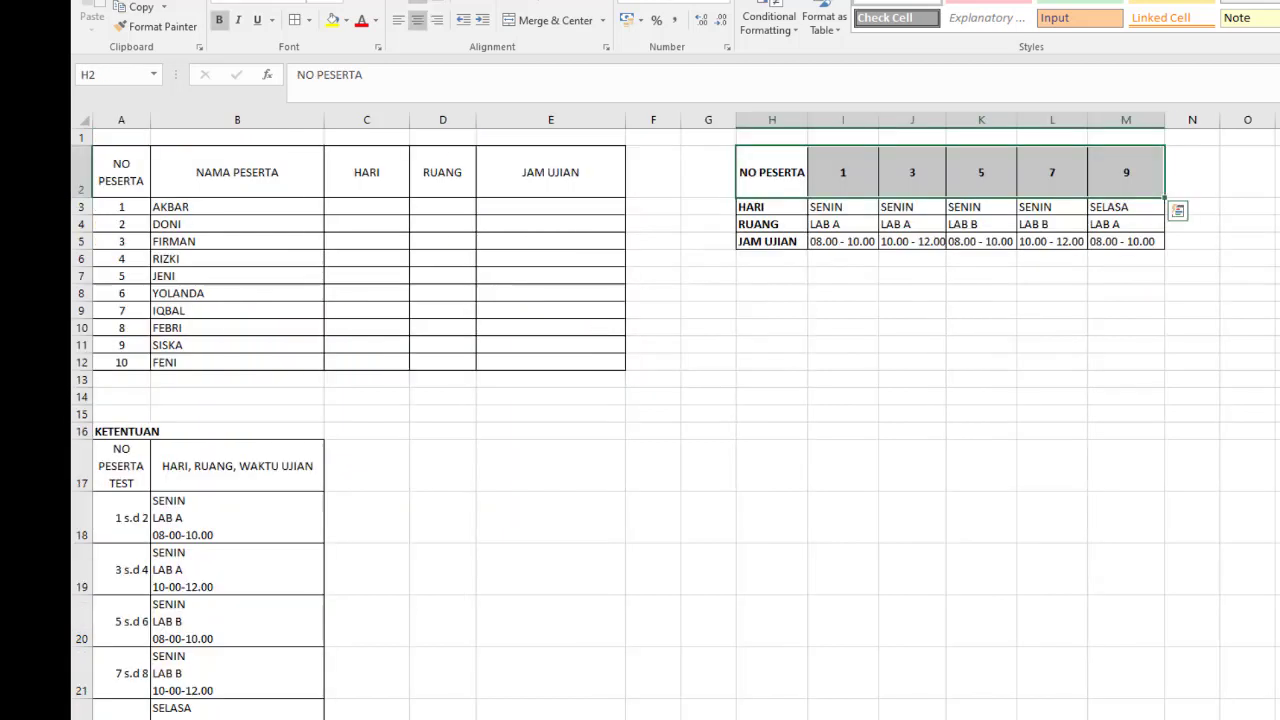
pyautogui.moveTo(748, 170); pyautogui.dragTo(1131, 176)
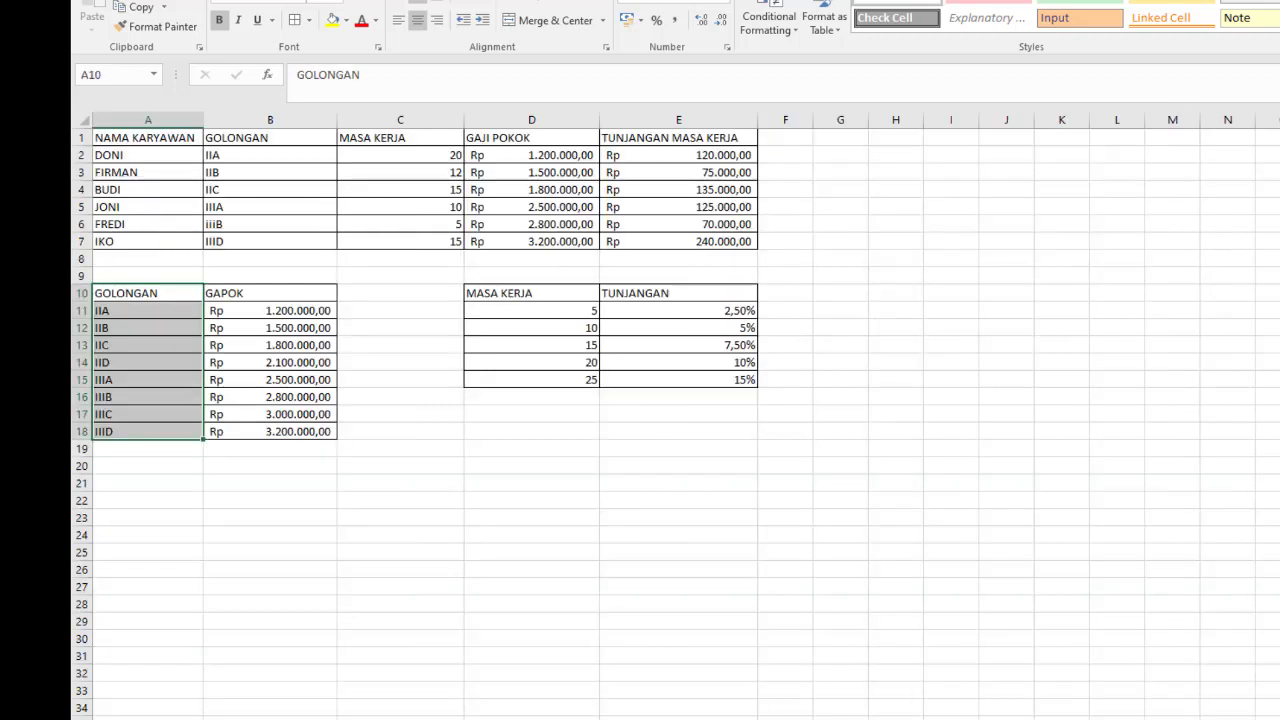
pyautogui.moveTo(138, 293); pyautogui.dragTo(132, 431)
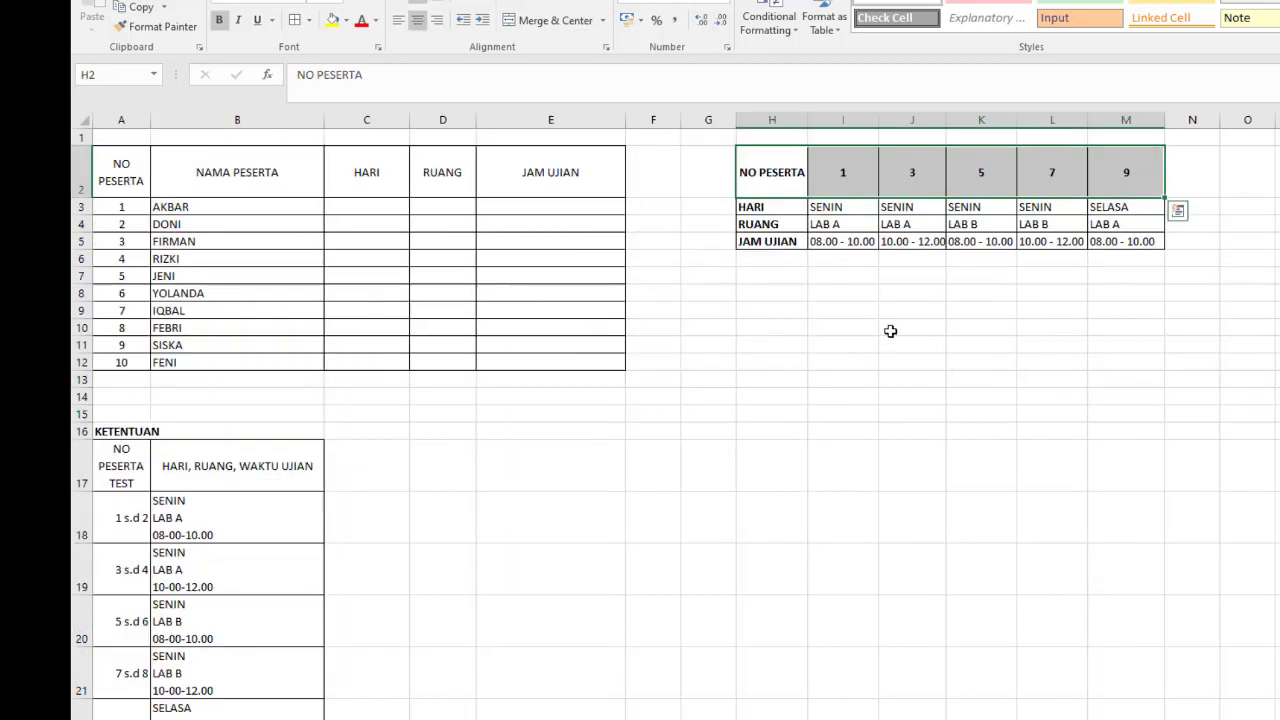
pyautogui.click(889, 341)
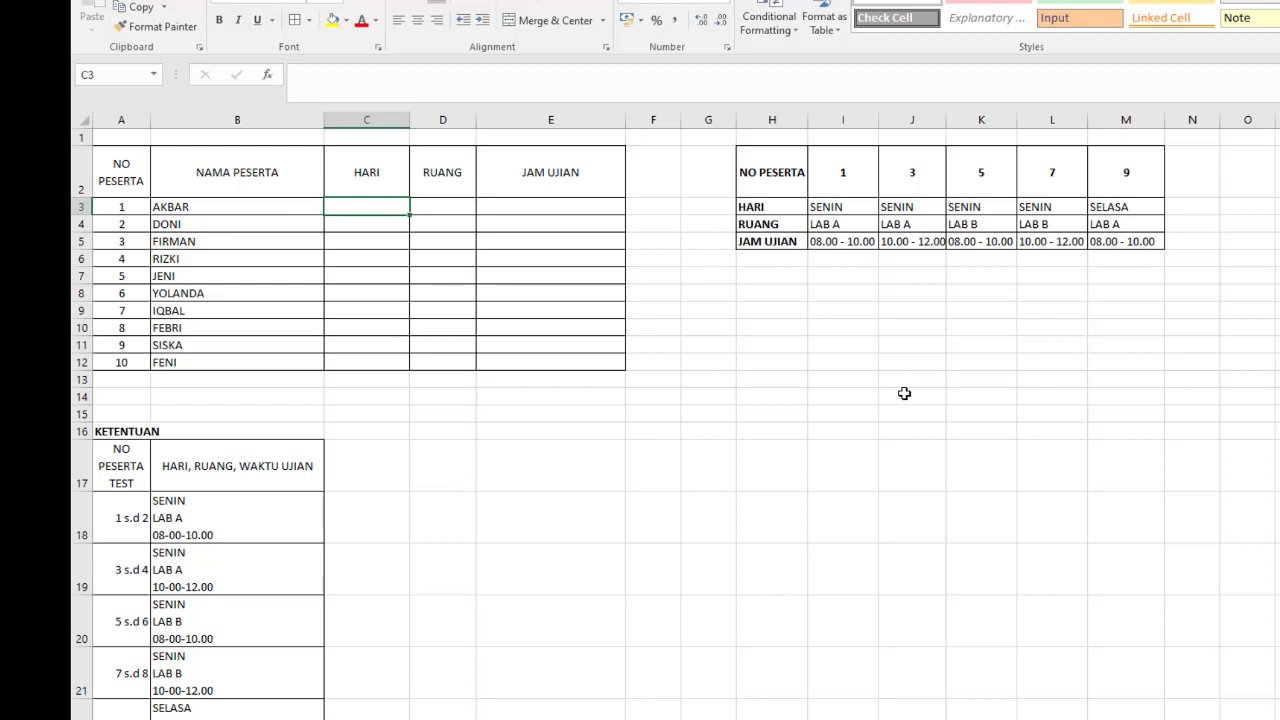
# - Start an HLOOKUP formula in C3 with A3 as the lookup value and JADWALUJIAN as the table array
pyautogui.write('=')
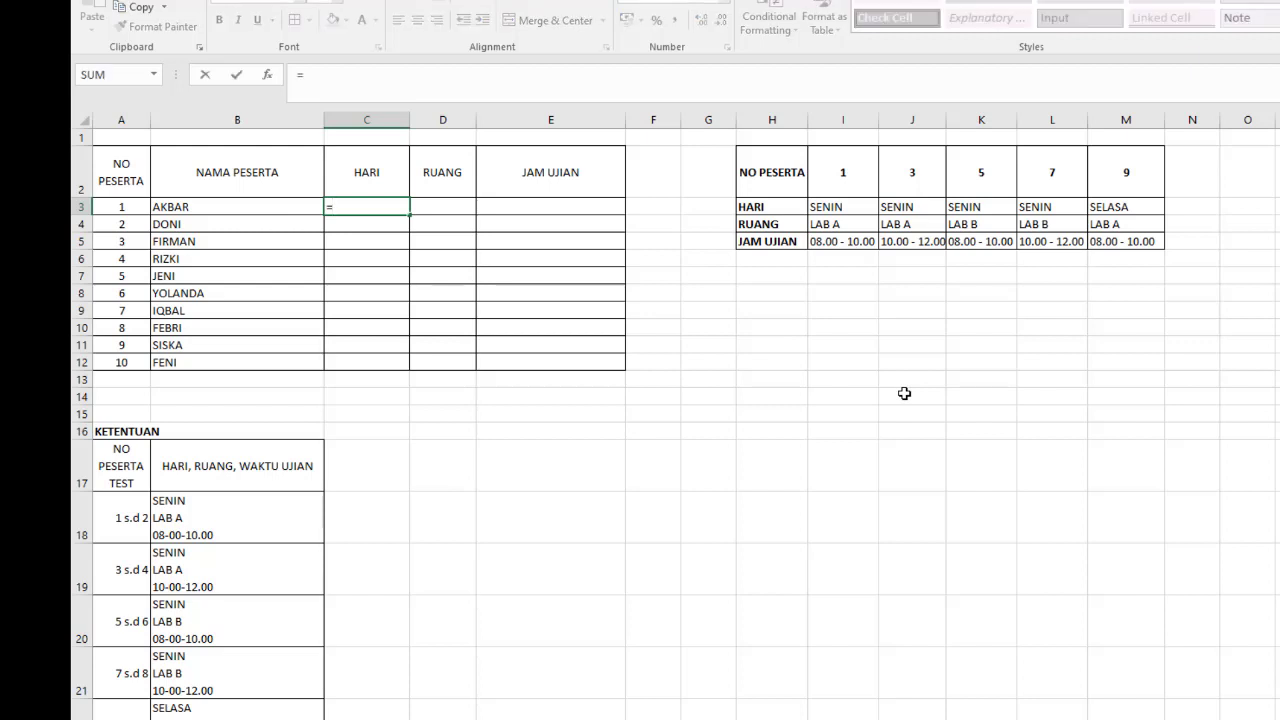
pyautogui.write('hlo')
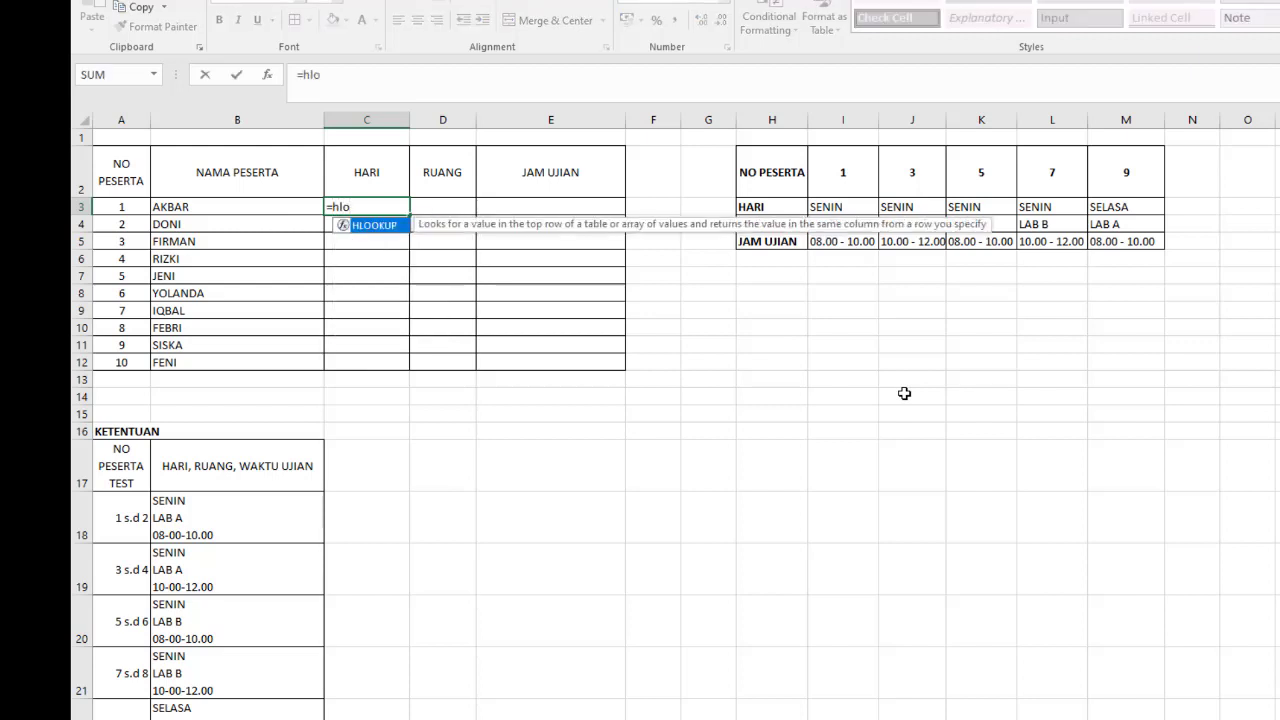
pyautogui.write('okup(')
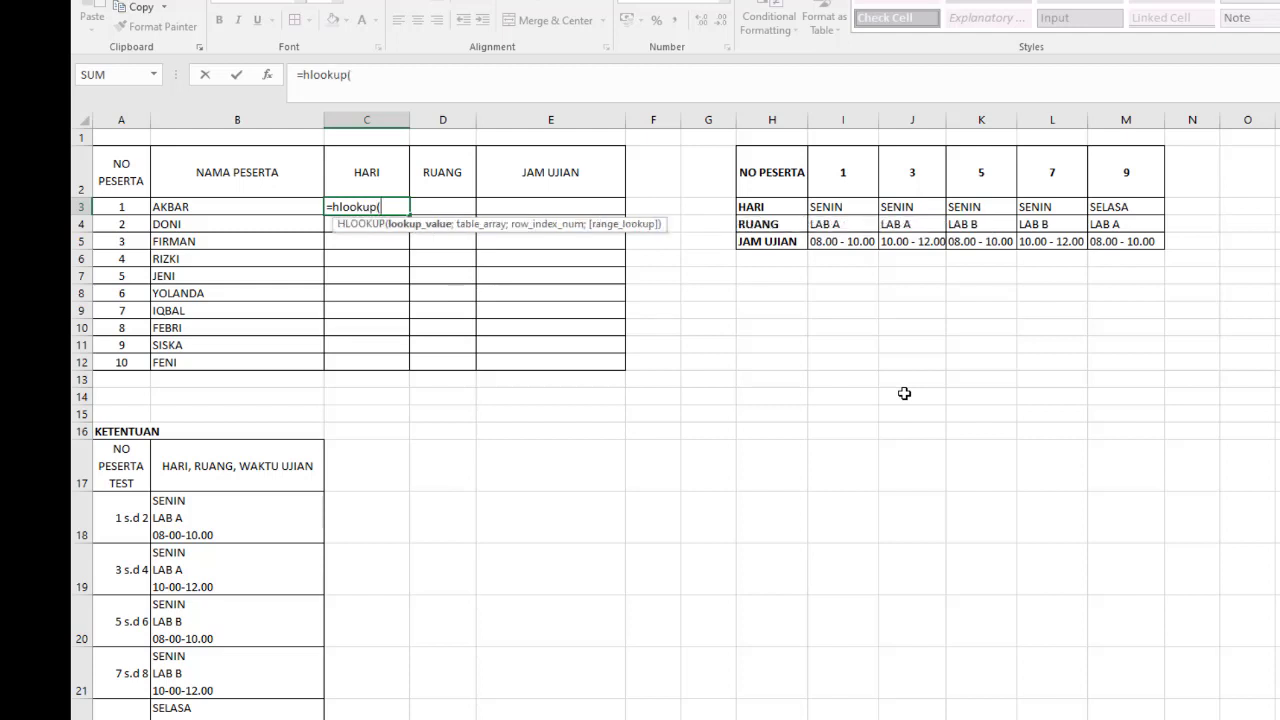
pyautogui.click(120, 204)
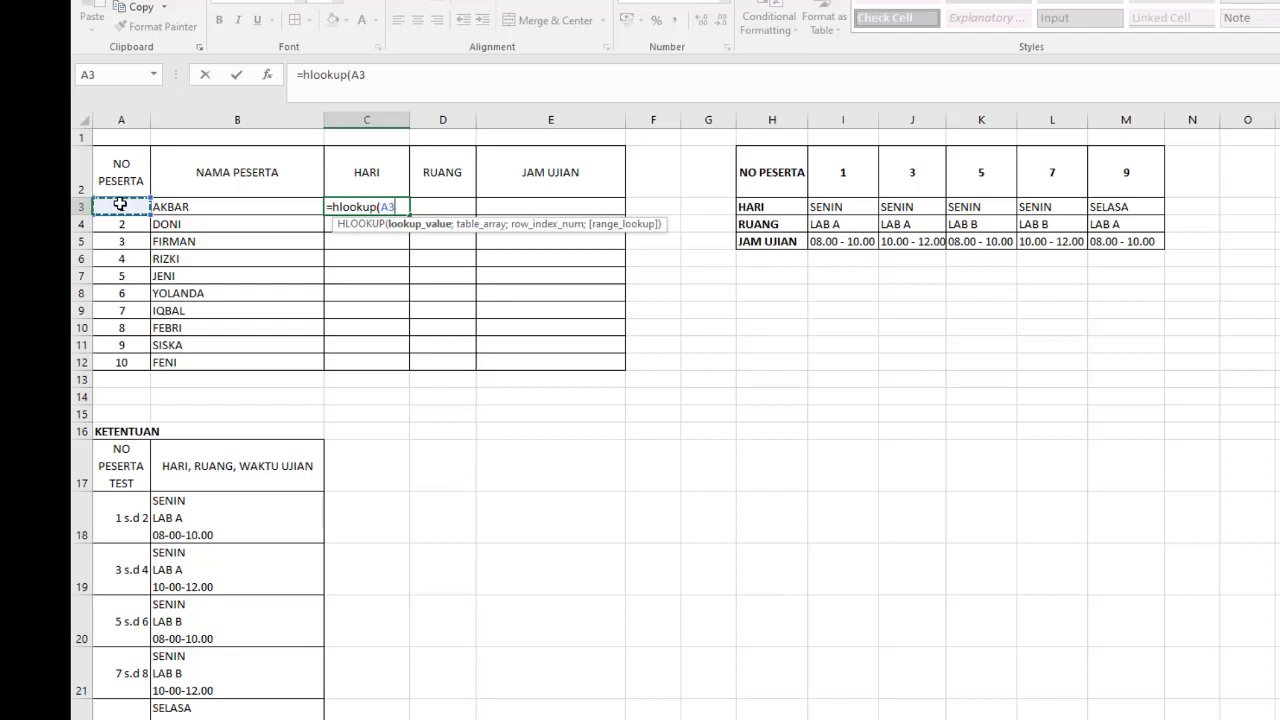
pyautogui.write(';')
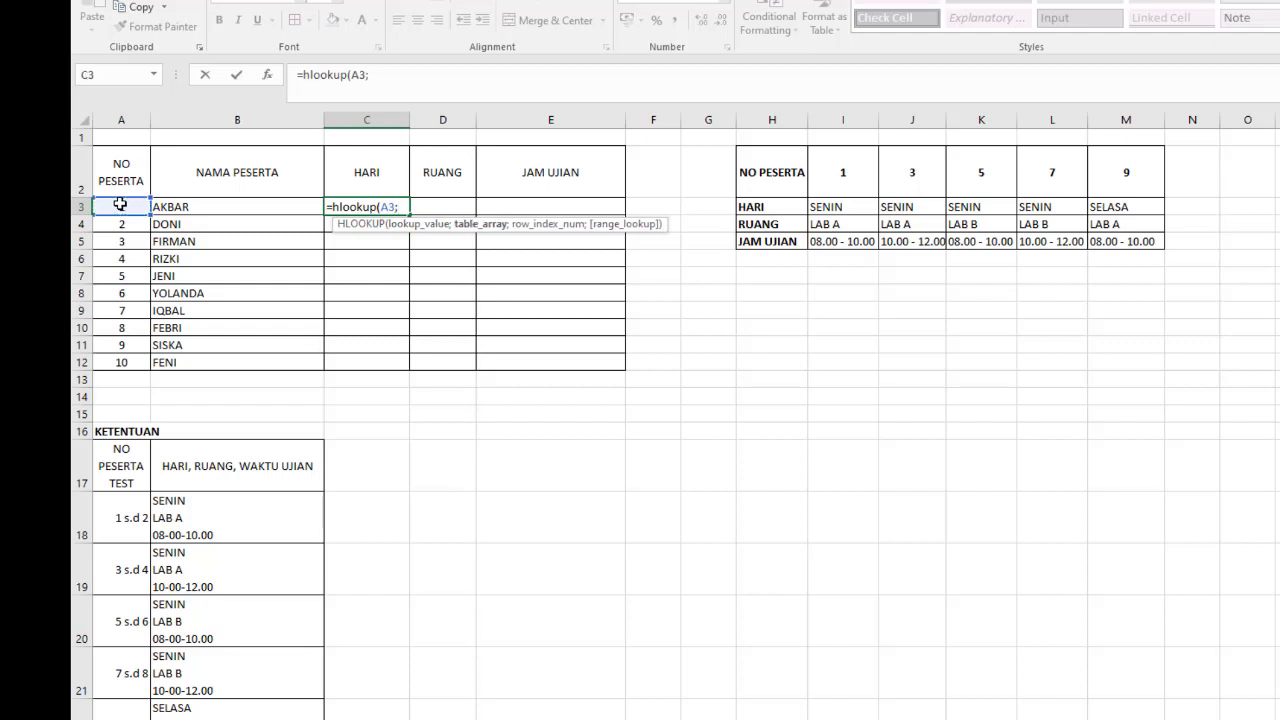
pyautogui.click(760, 162)
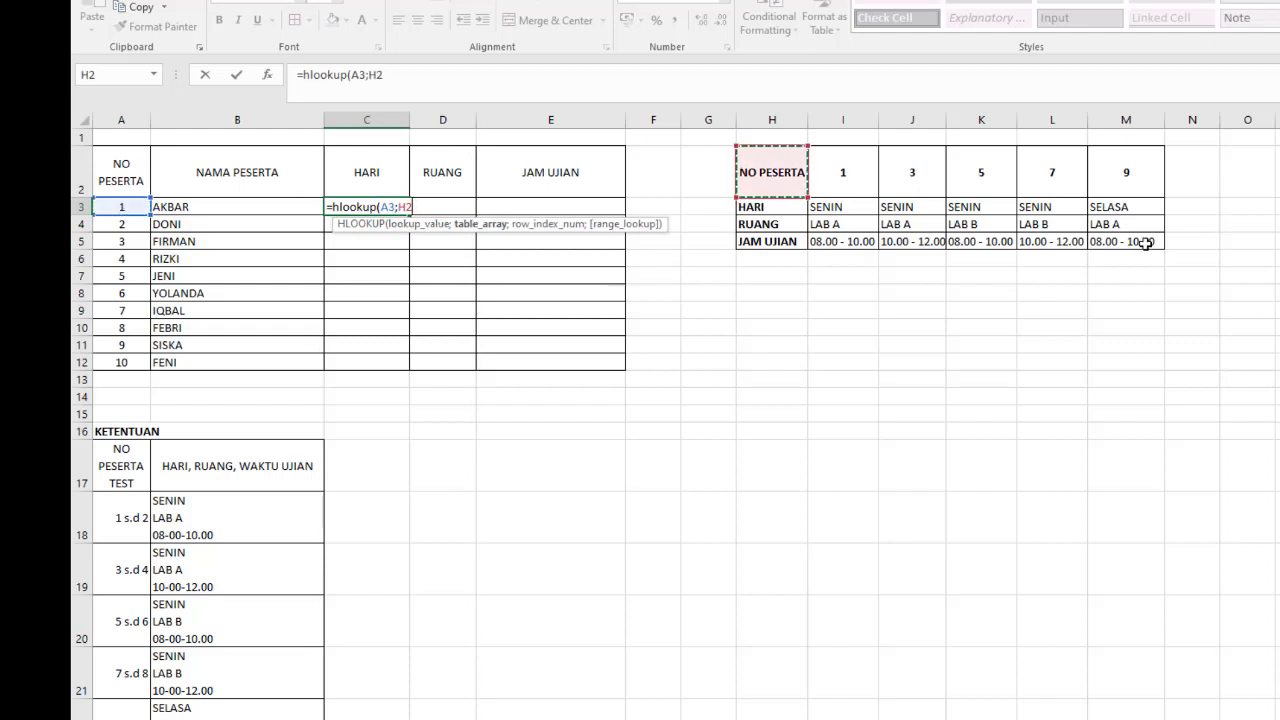
pyautogui.keyDown('shift'); pyautogui.click(1146, 245); pyautogui.keyUp('shift')
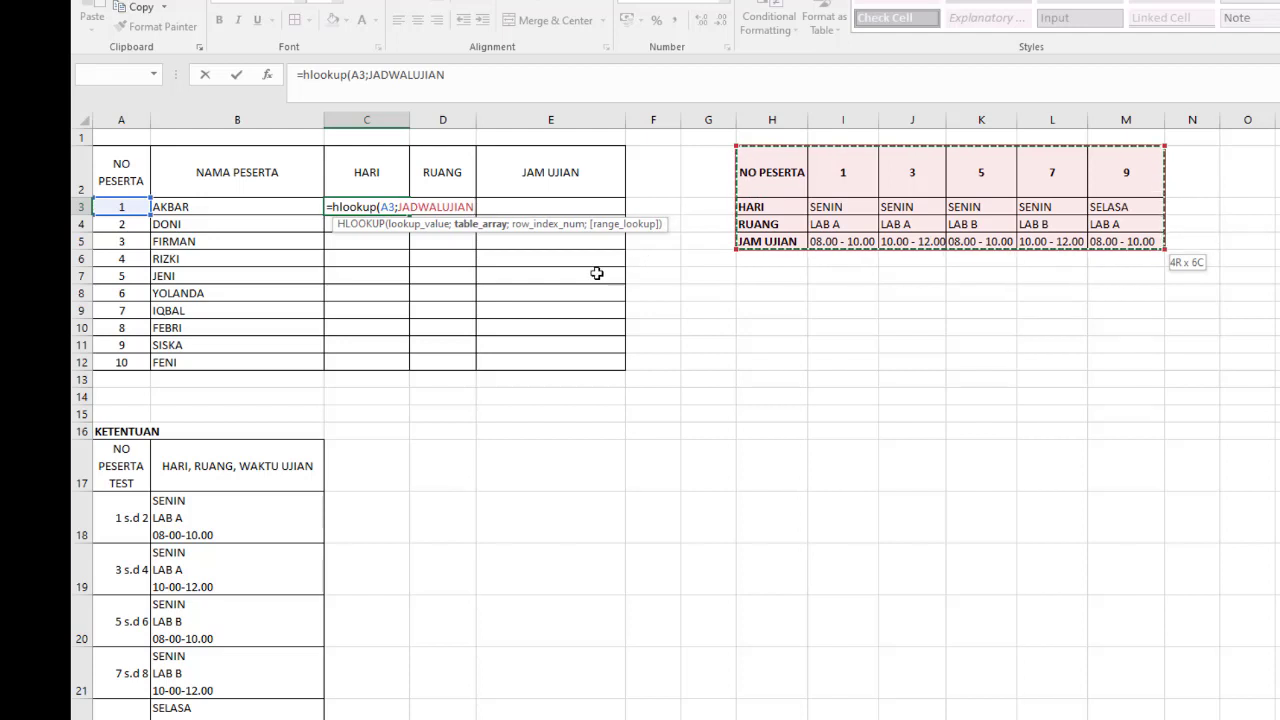
pyautogui.write(';')
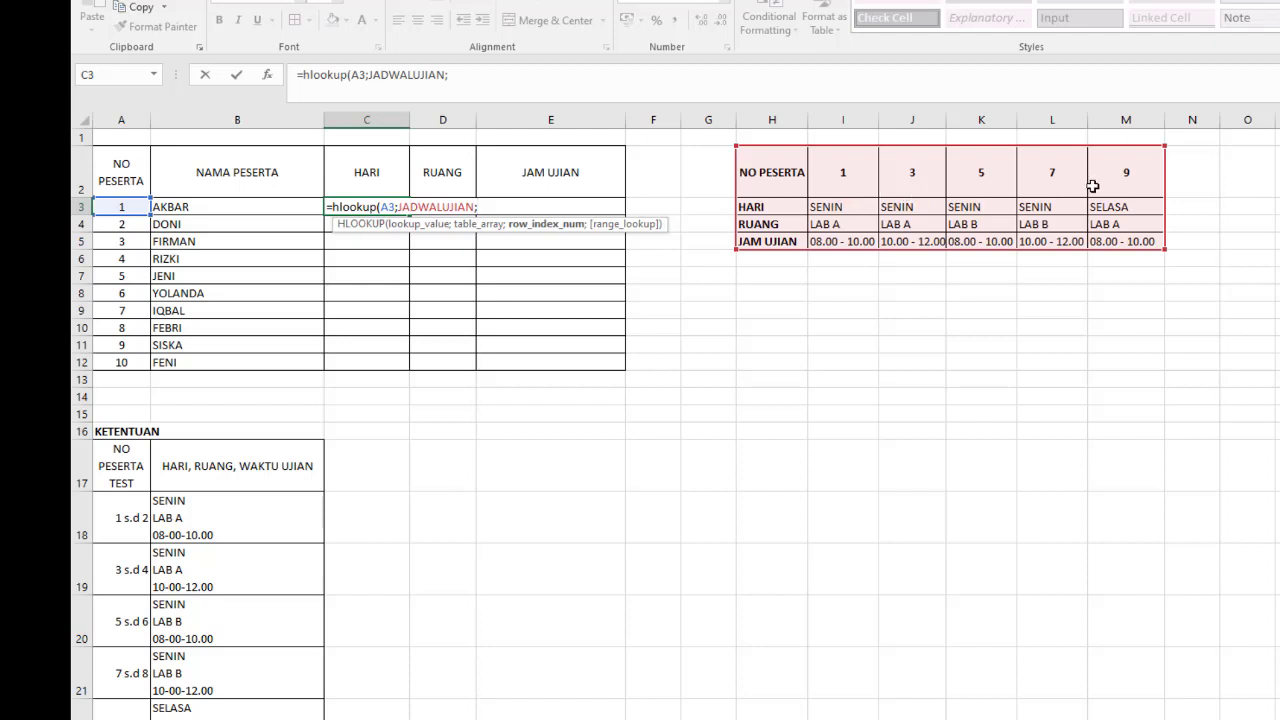
pyautogui.click(1145, 173)
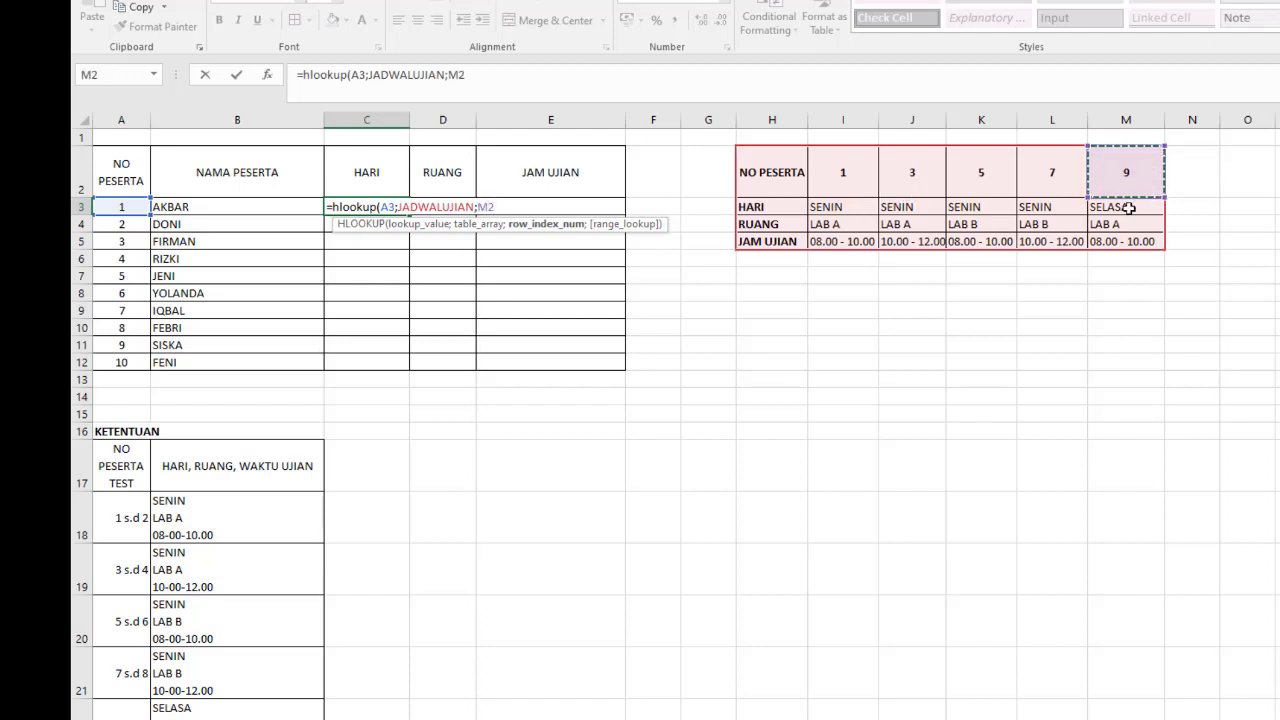
pyautogui.click(1128, 207)
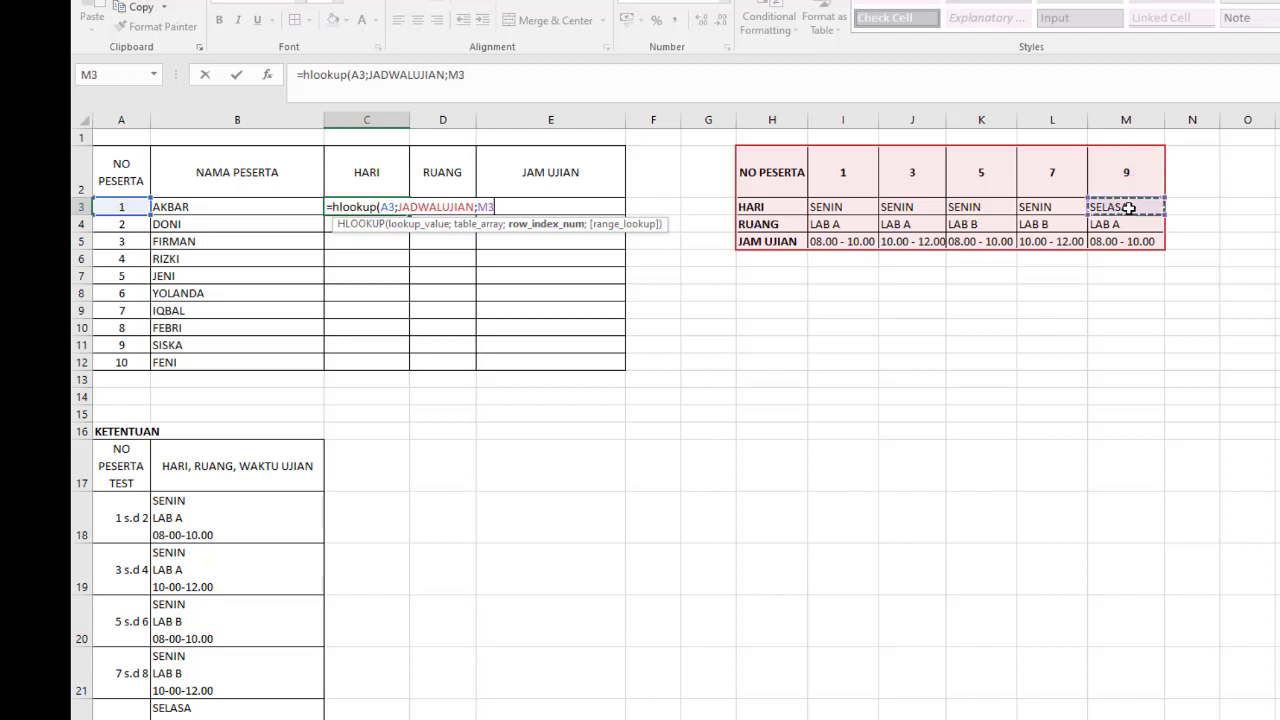
pyautogui.click(512, 80)
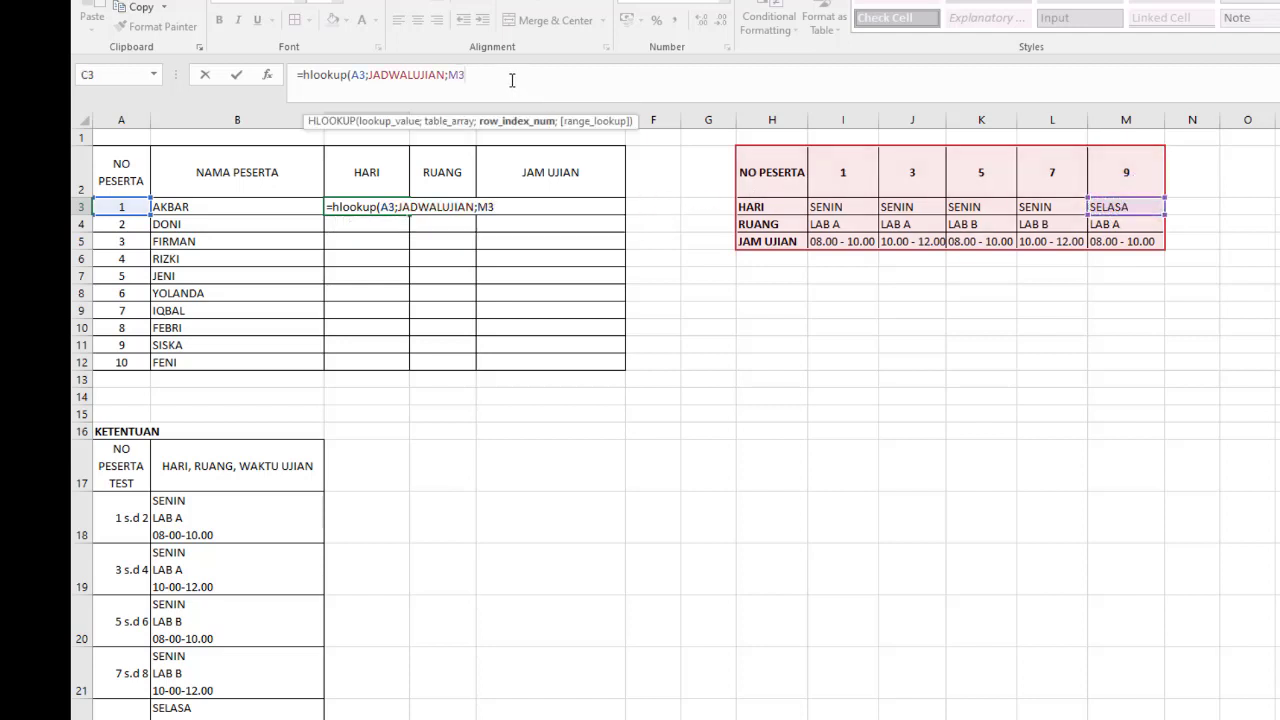
pyautogui.press('BackSpace')
pyautogui.press('BackSpace')
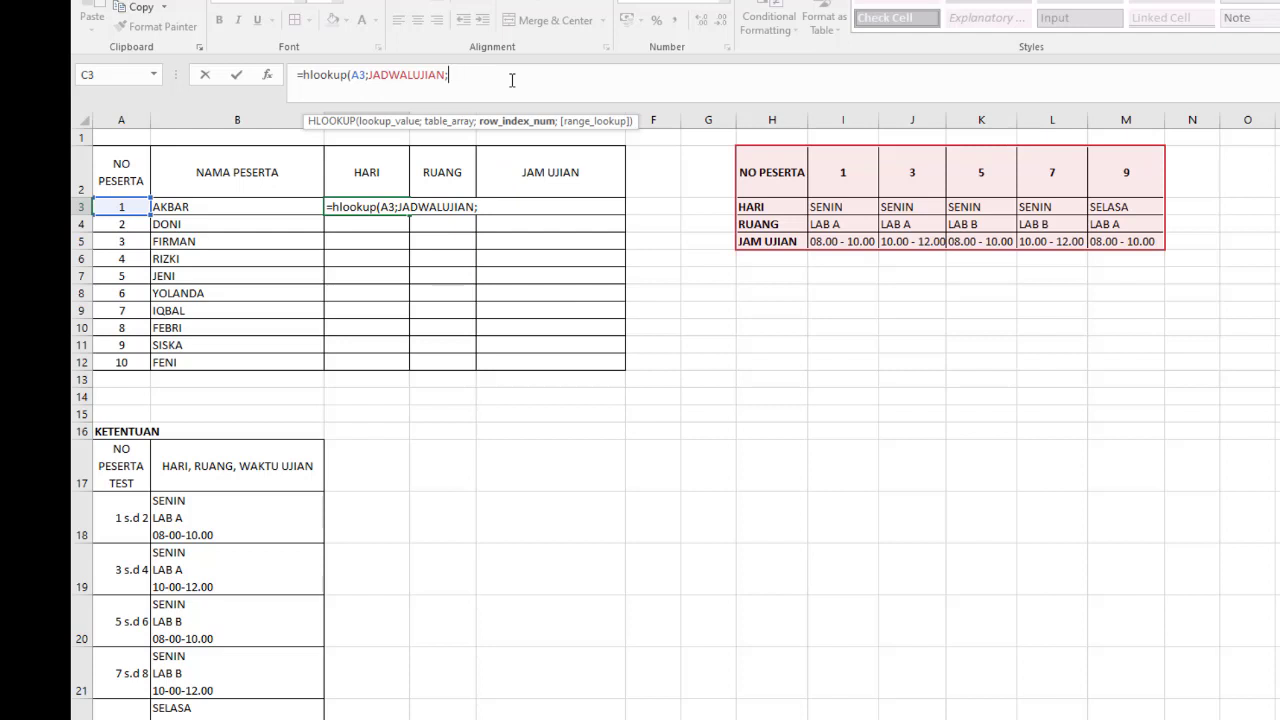
# - Complete the C3 formula with row index 2 and TRUE for approximate match, and check it against participant number A3
pyautogui.write('2;')
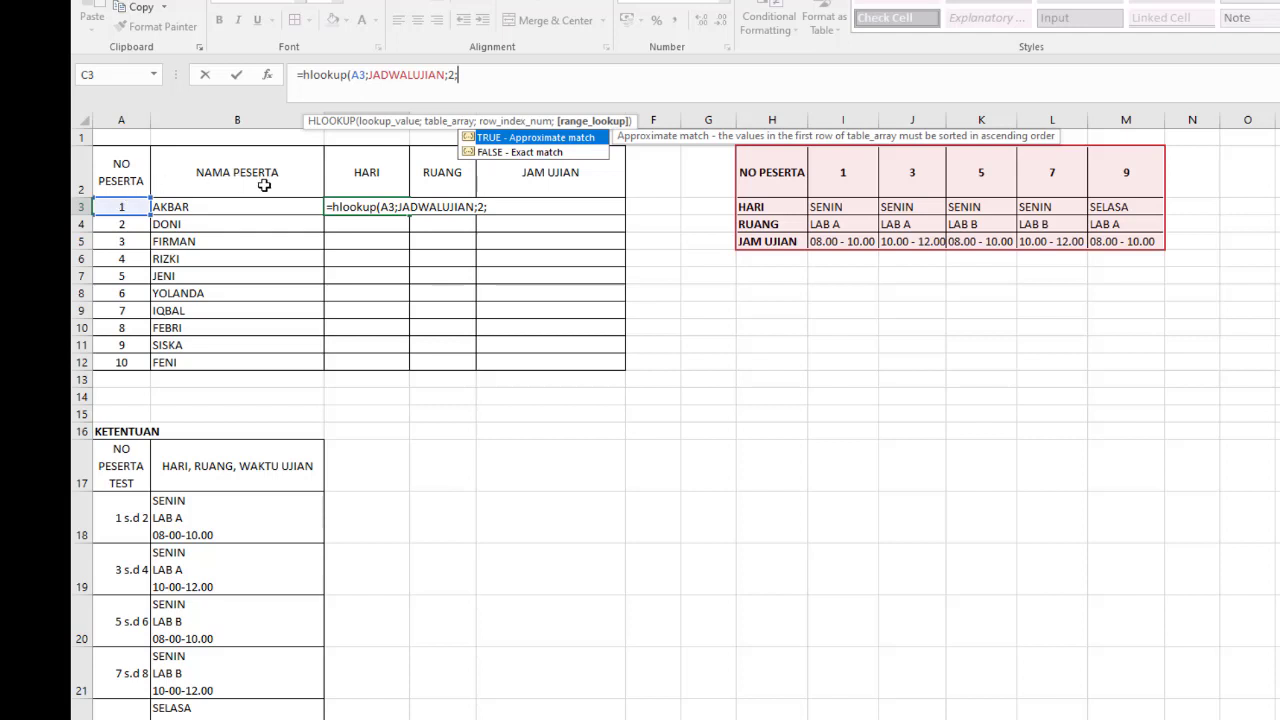
pyautogui.doubleClick(543, 138)
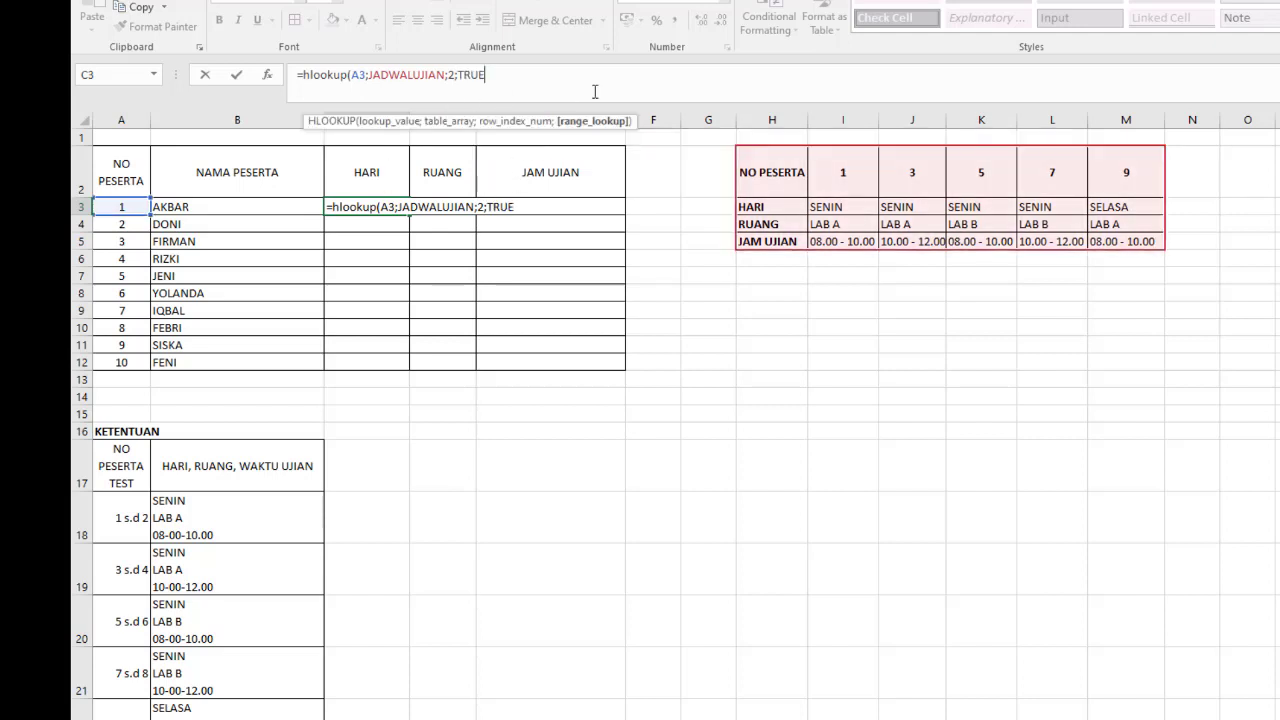
pyautogui.write(')')
pyautogui.press('Return')
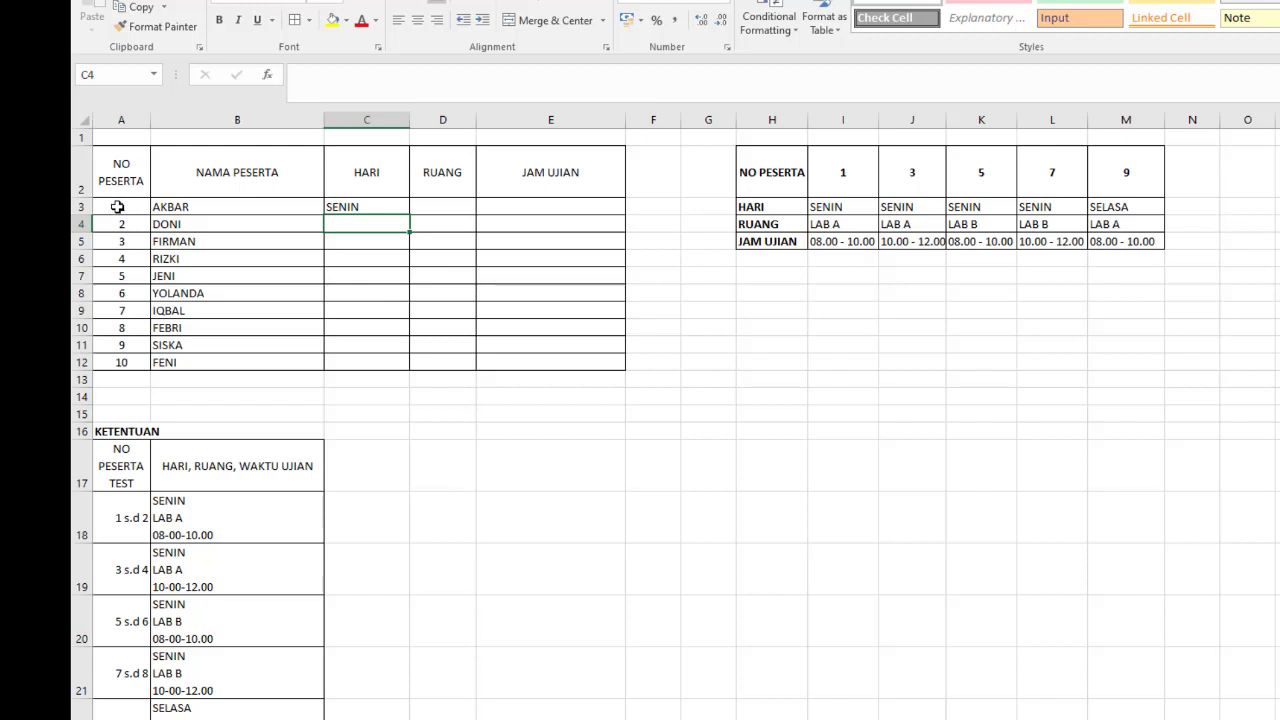
pyautogui.click(117, 206)
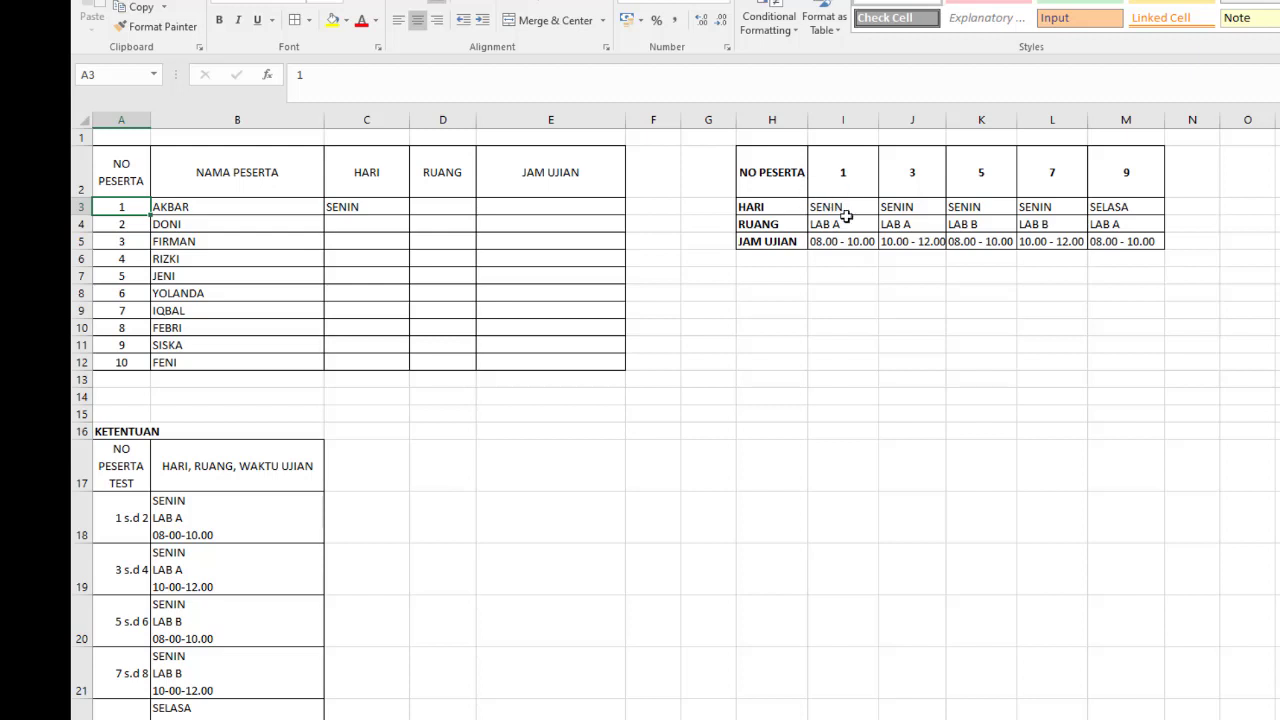
# - Fill the HARI formula in C3 down through C12 for all participants
pyautogui.click(400, 206)
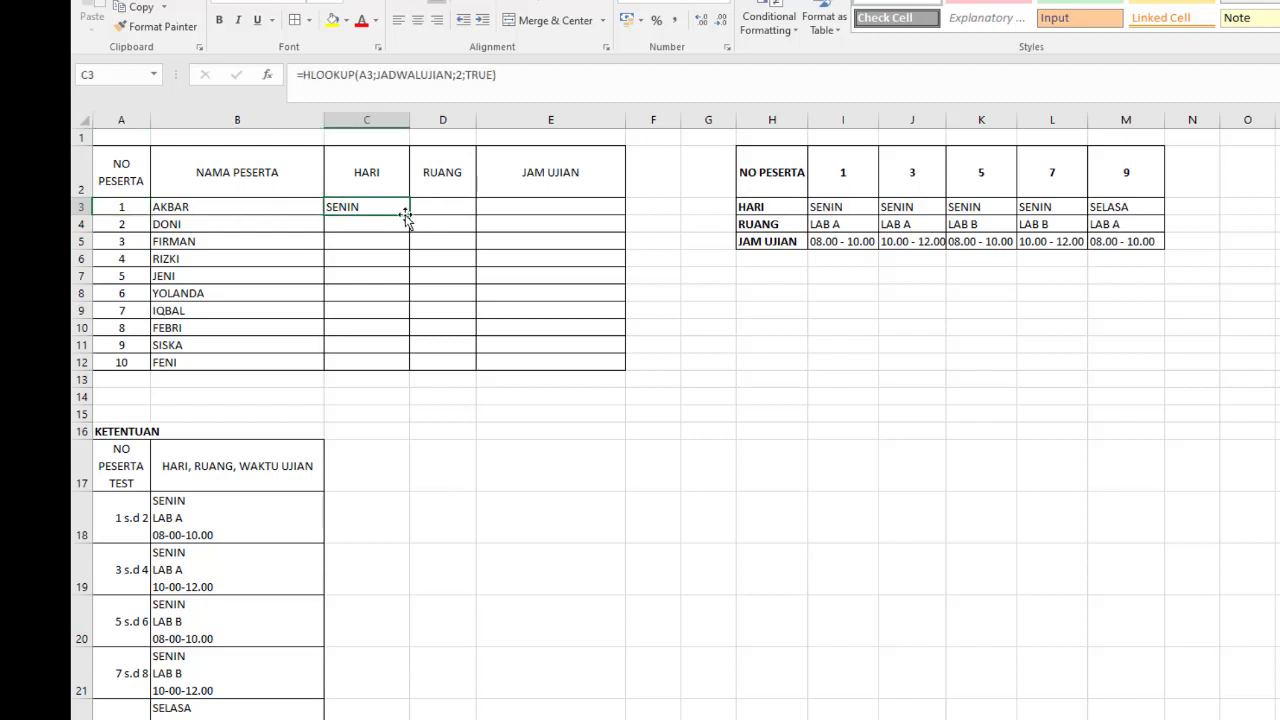
pyautogui.doubleClick(408, 214)
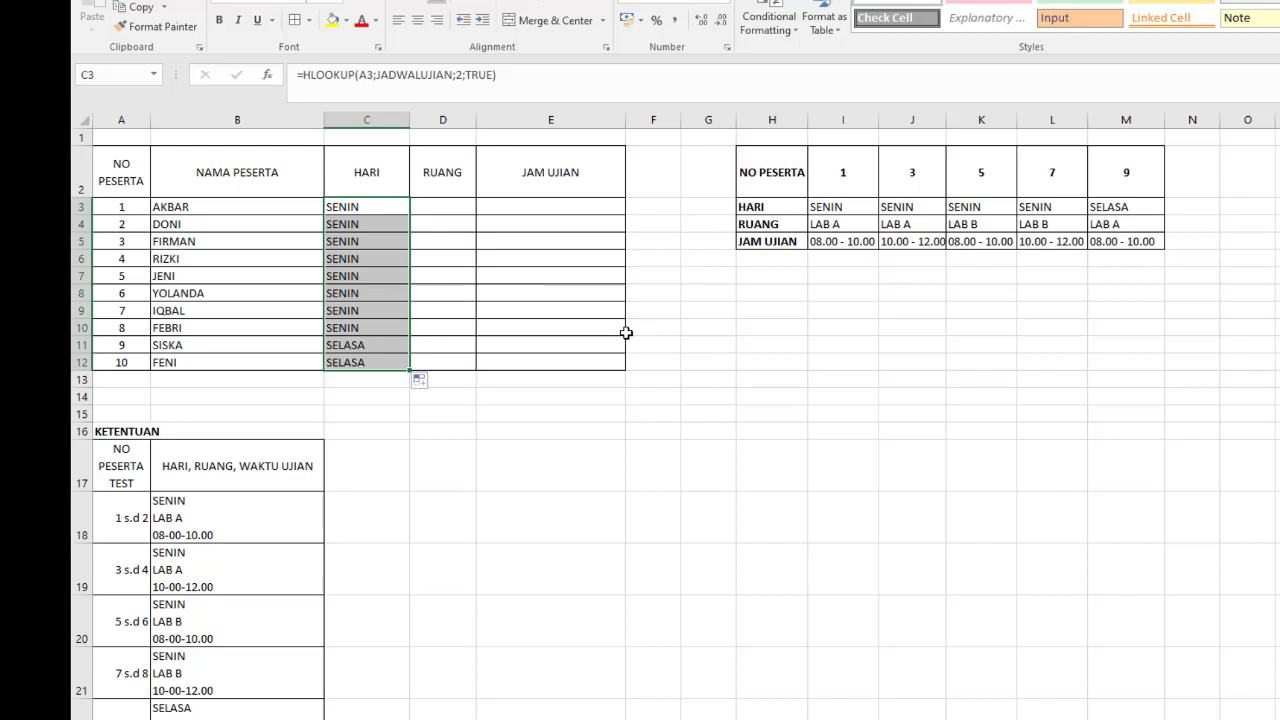
# - Start an HLOOKUP formula in D3 under RUANG with A3 as the lookup value and JADWALUJIAN (H2:M5) as the table array
pyautogui.click(438, 206)
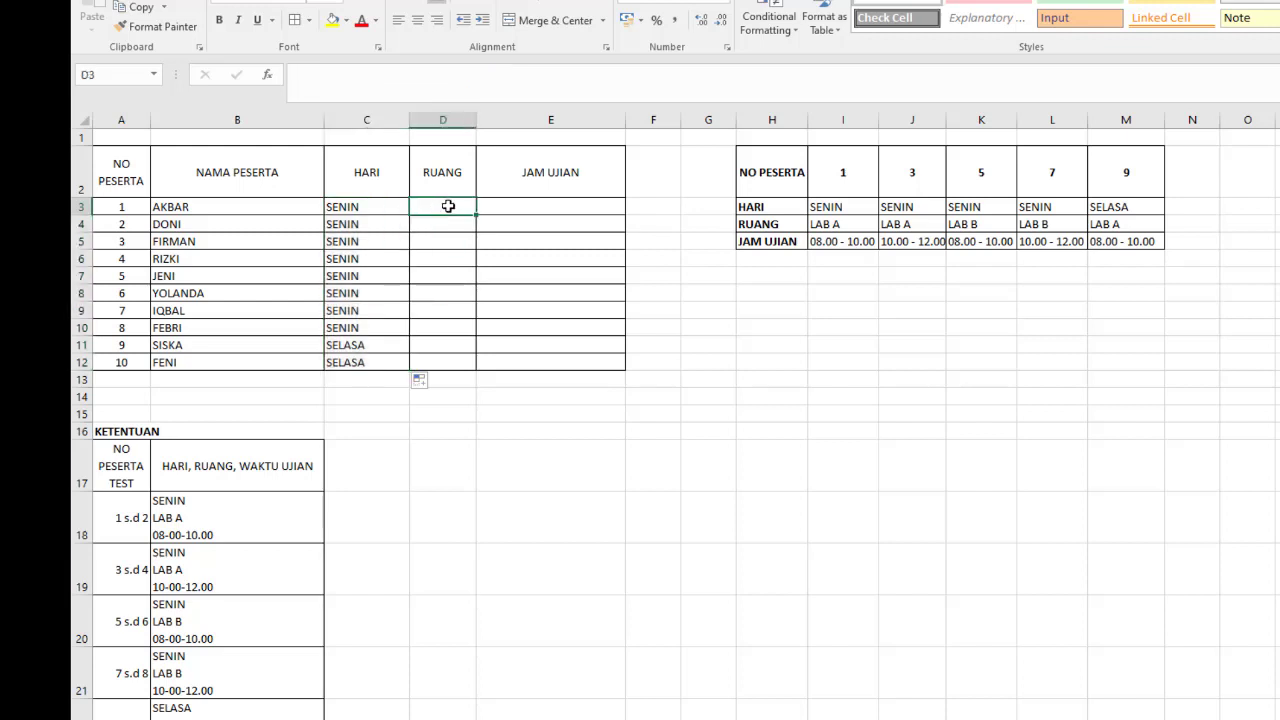
pyautogui.write('=')
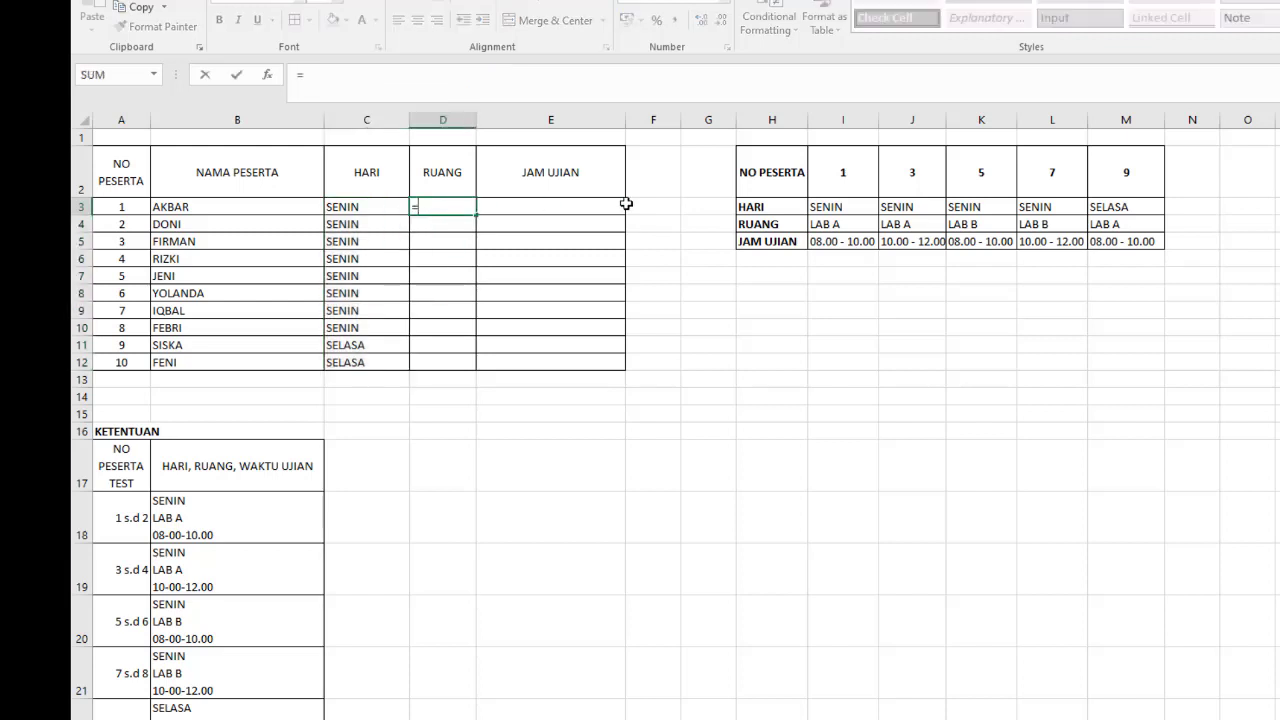
pyautogui.write('hlo')
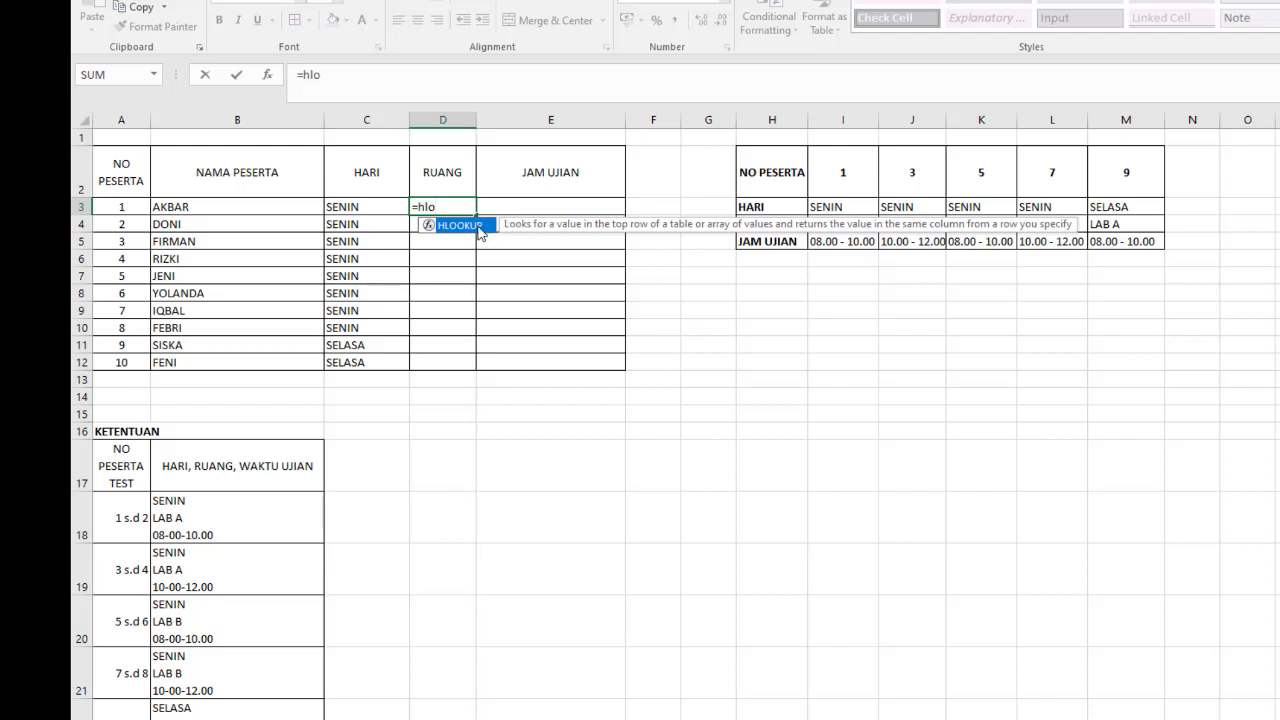
pyautogui.doubleClick(480, 229)
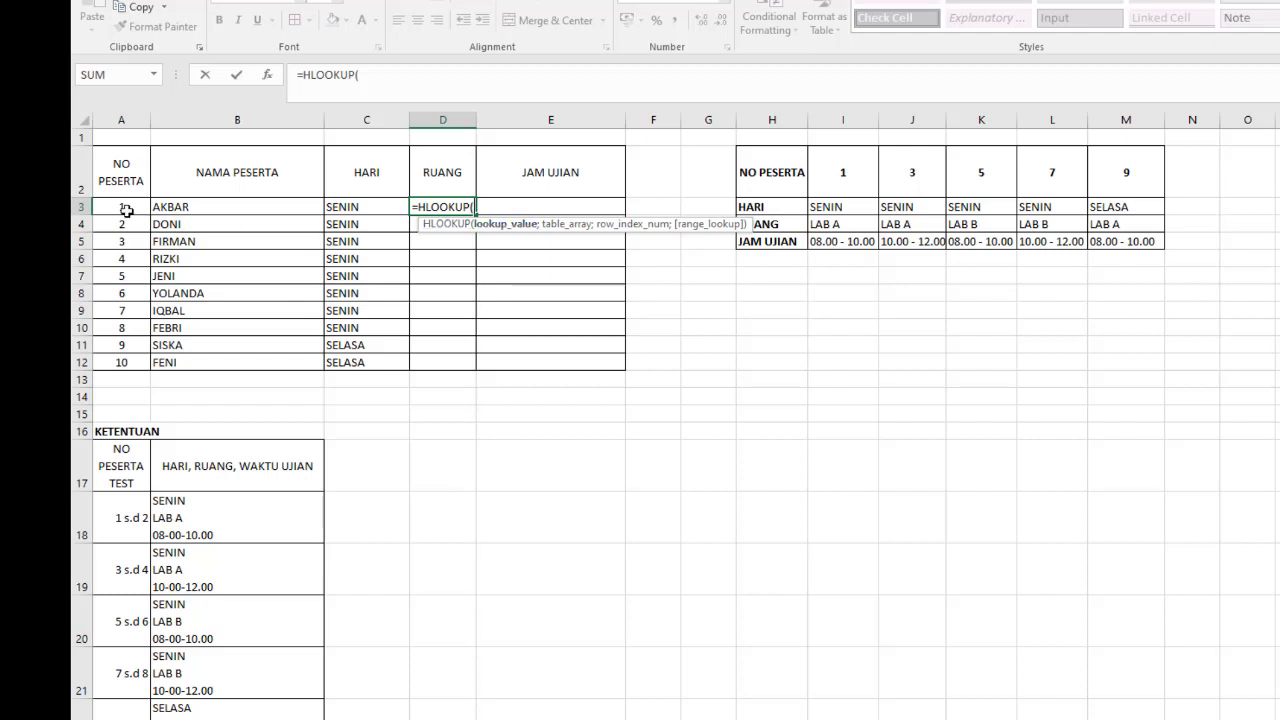
pyautogui.click(126, 210)
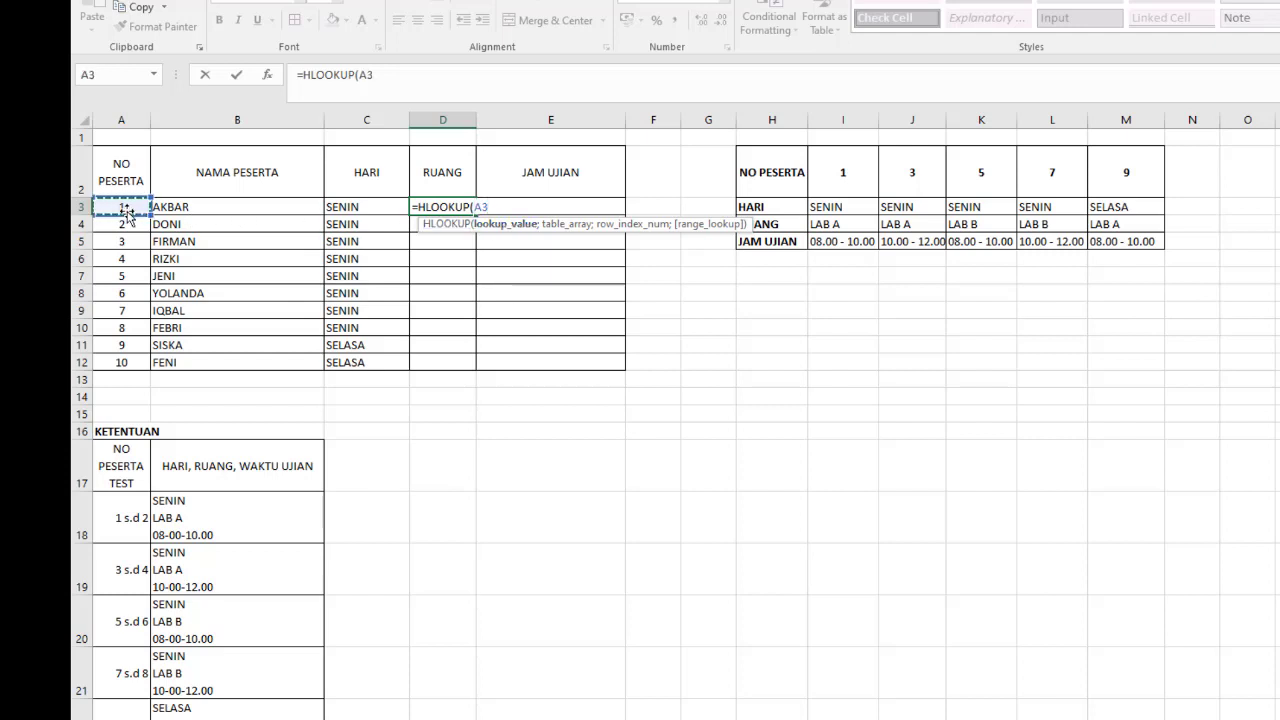
pyautogui.write(';')
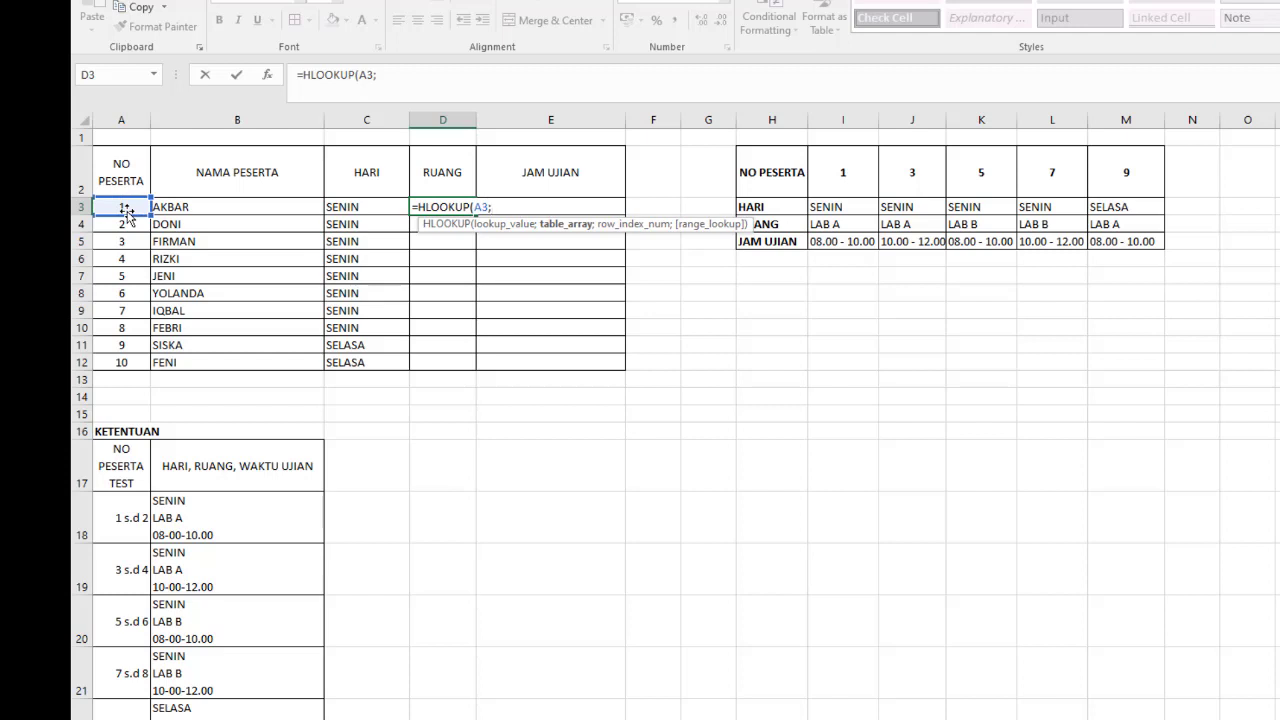
pyautogui.click(757, 162)
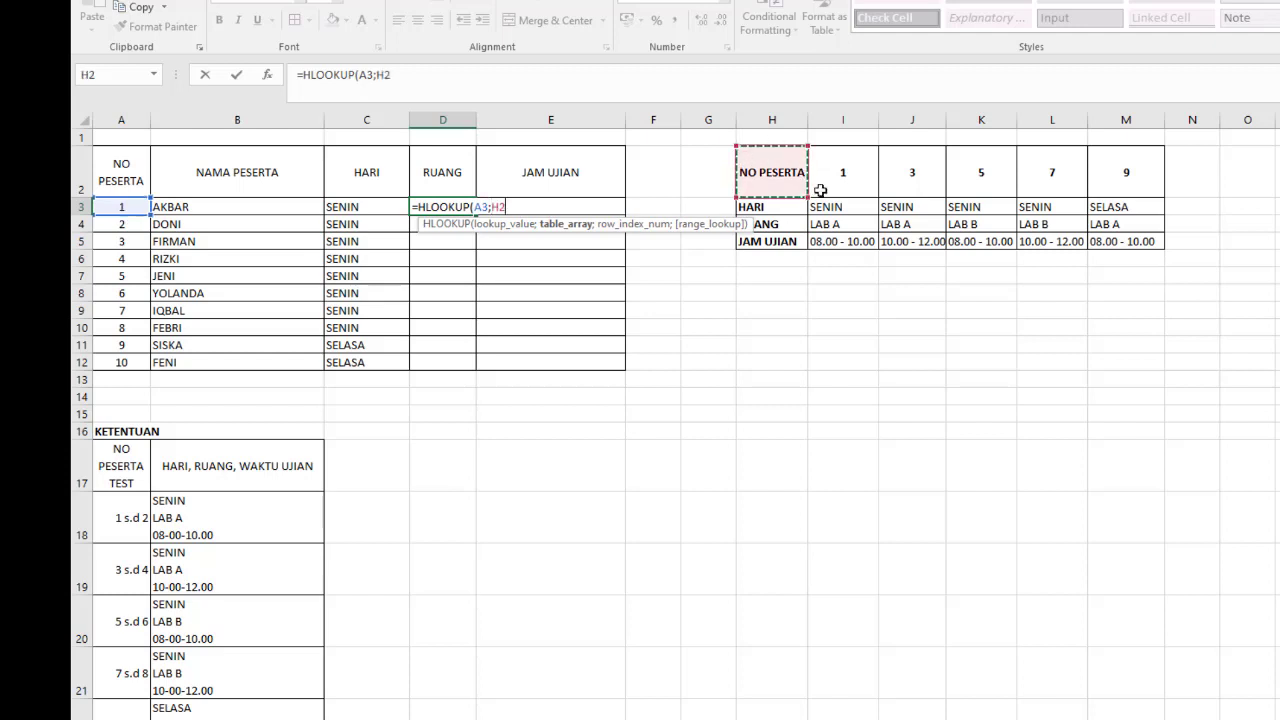
pyautogui.keyDown('shift'); pyautogui.click(1138, 240); pyautogui.keyUp('shift')
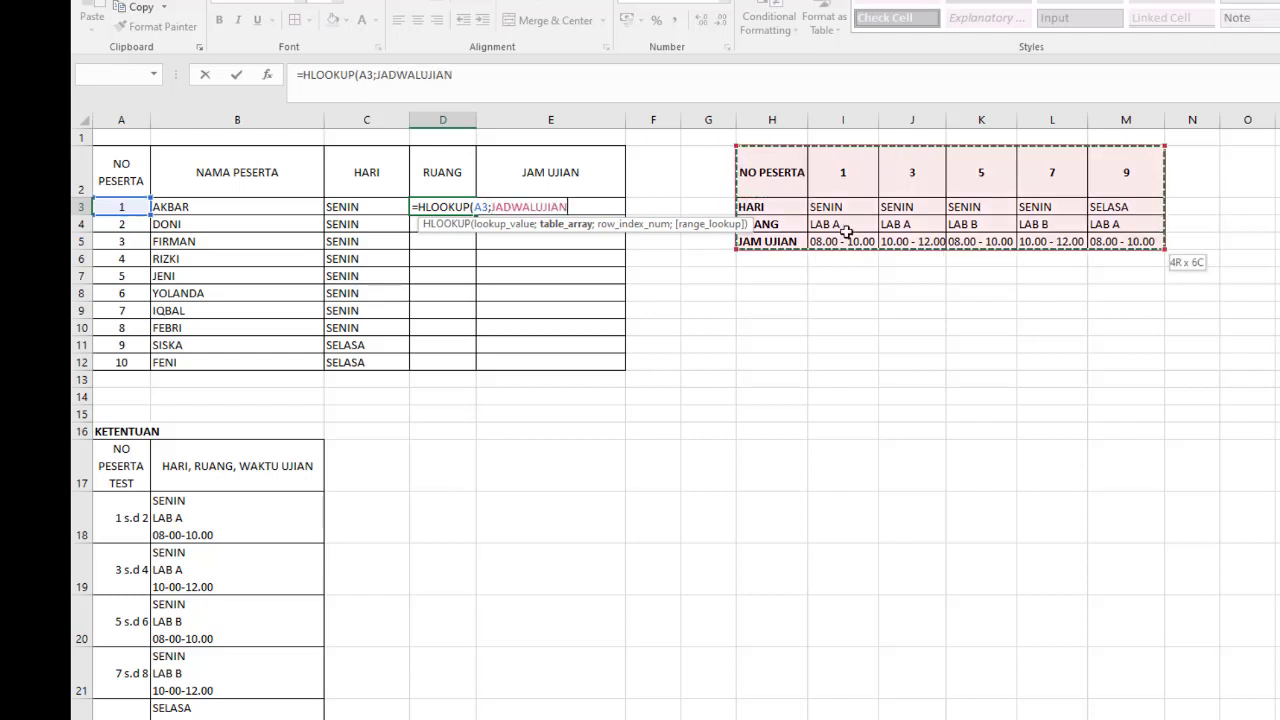
# - Complete the D3 formula with row index 3 and TRUE for approximate match, and fill it down to D12
pyautogui.click(509, 73)
pyautogui.write(';3')
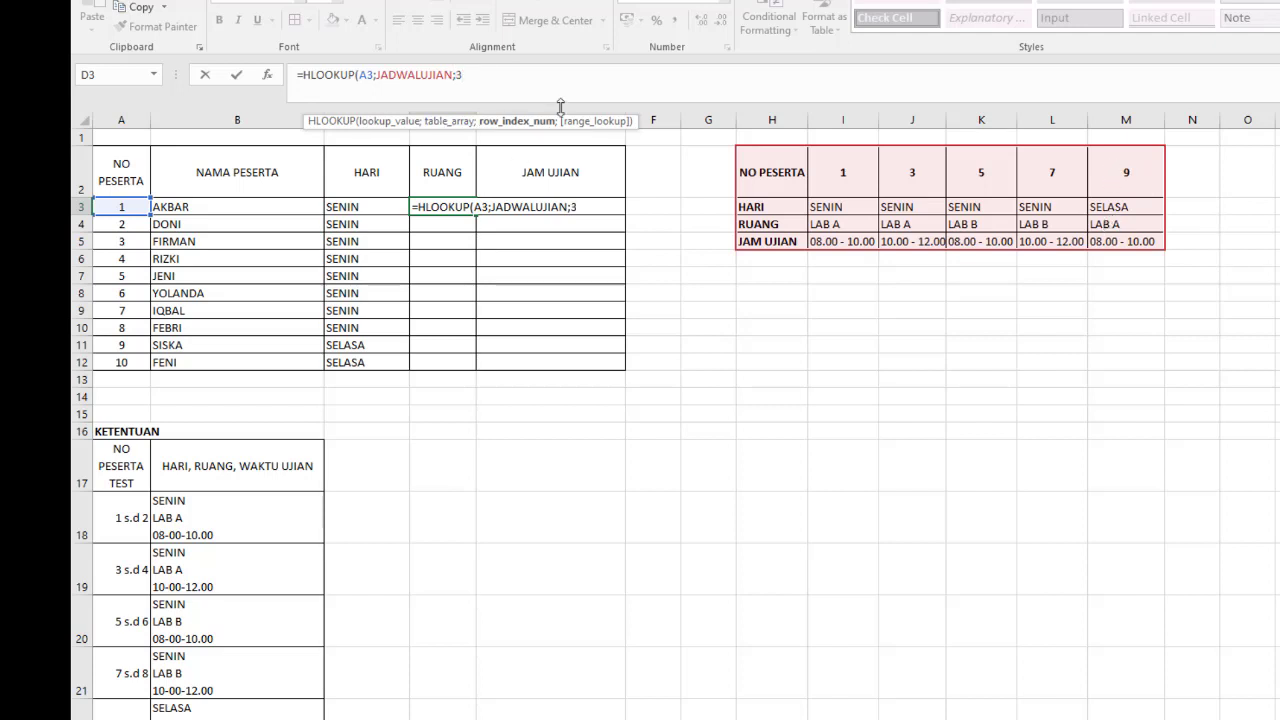
pyautogui.write(';')
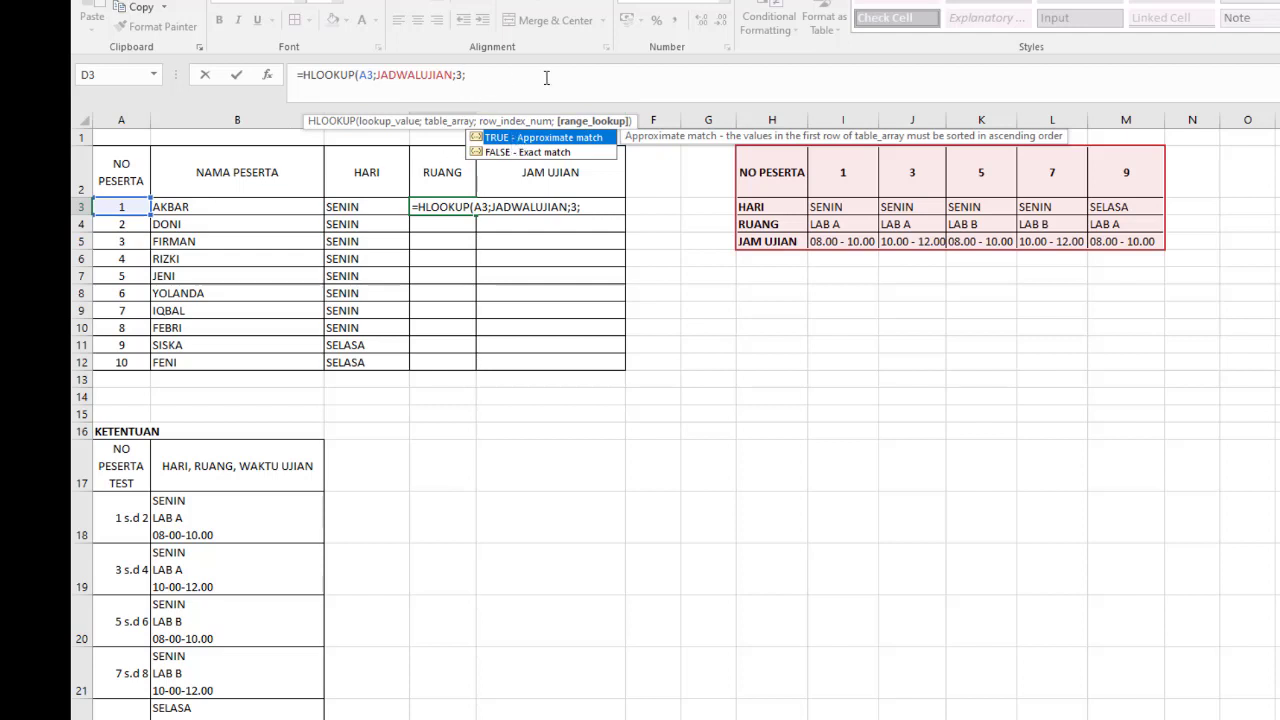
pyautogui.doubleClick(541, 133)
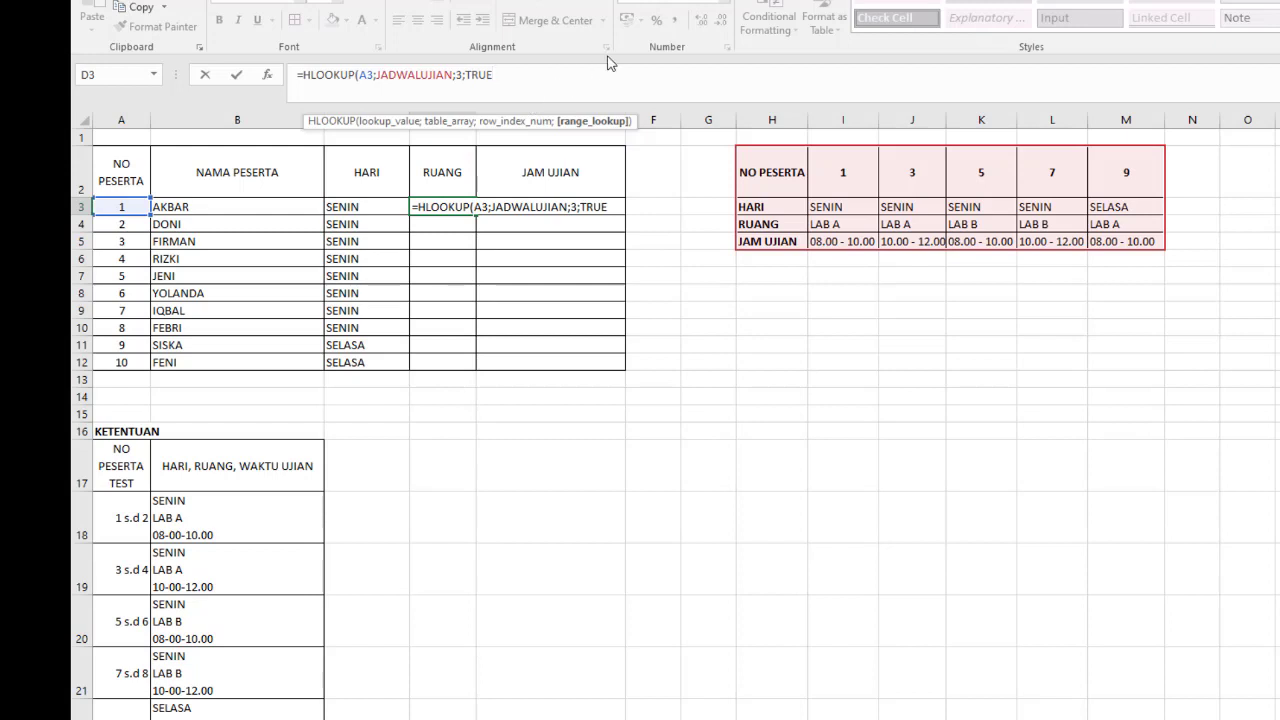
pyautogui.write(')')
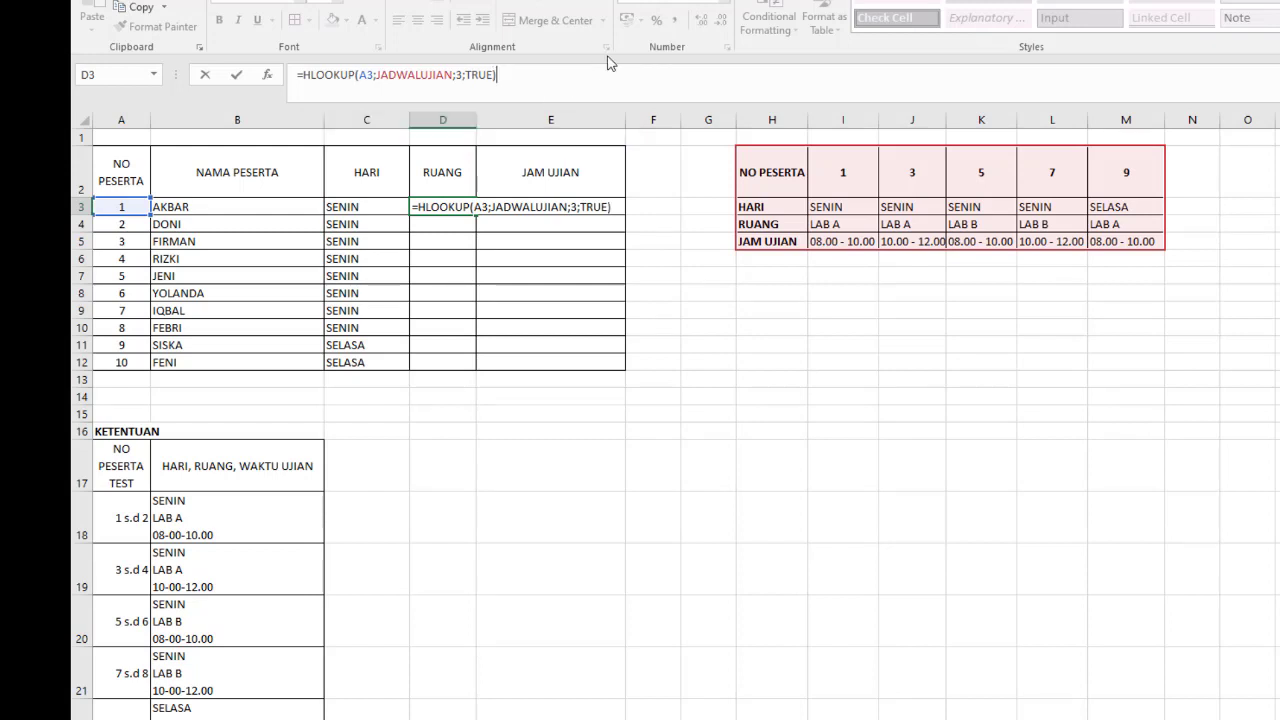
pyautogui.press('Return')
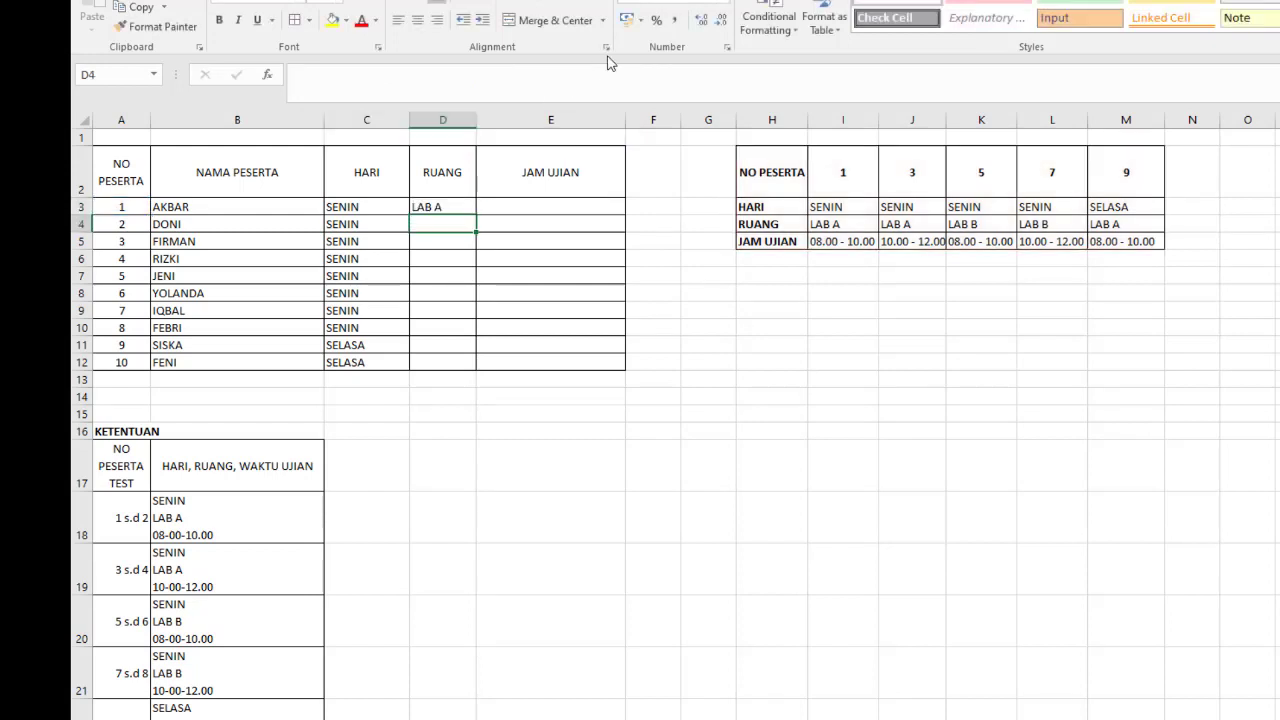
pyautogui.click(443, 205)
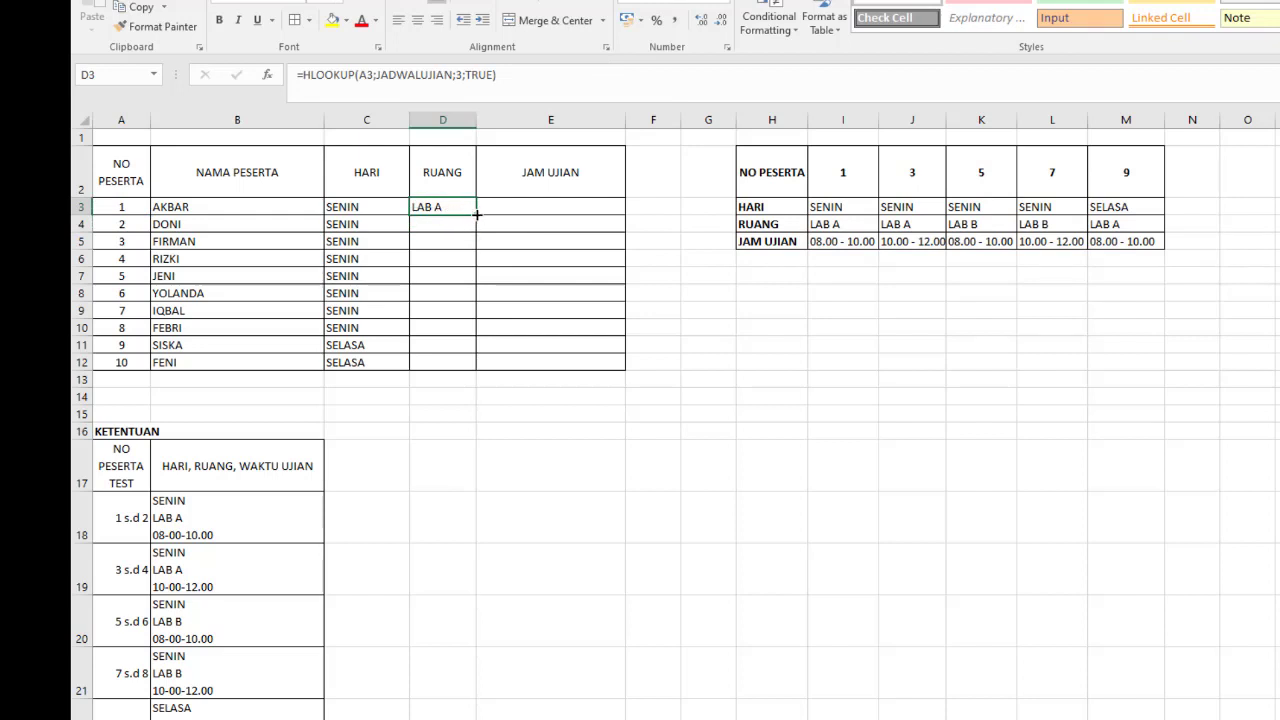
pyautogui.doubleClick(477, 214)
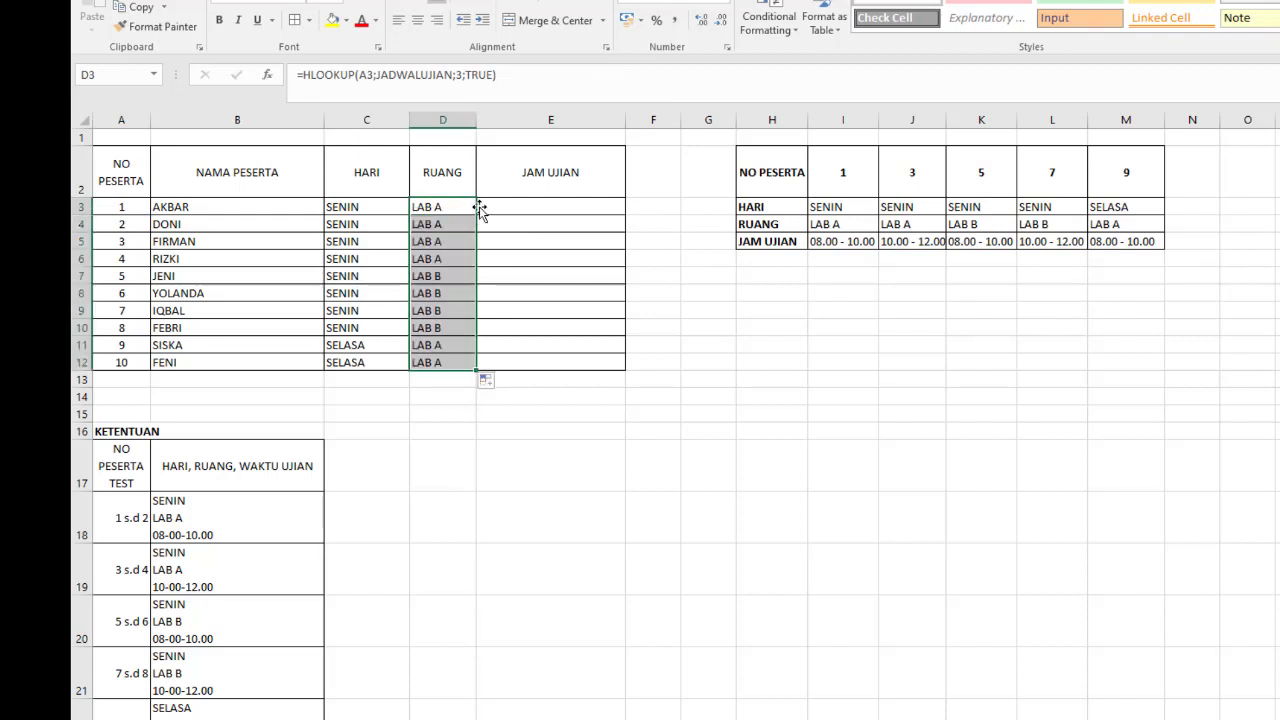
# - Start an HLOOKUP formula in E3 under JAM UJIAN with A3 as the lookup value and JADWALUJIAN (H2:M5) as the table array
pyautogui.click(566, 208)
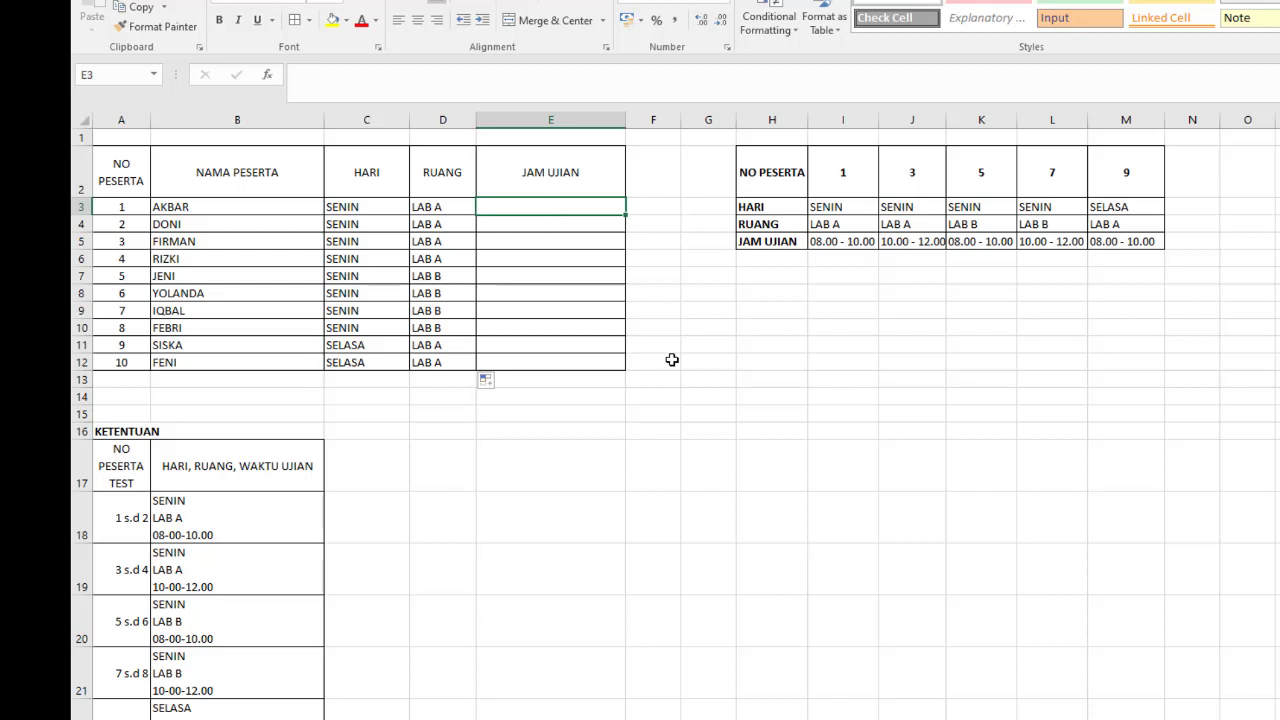
pyautogui.write('=hlo')
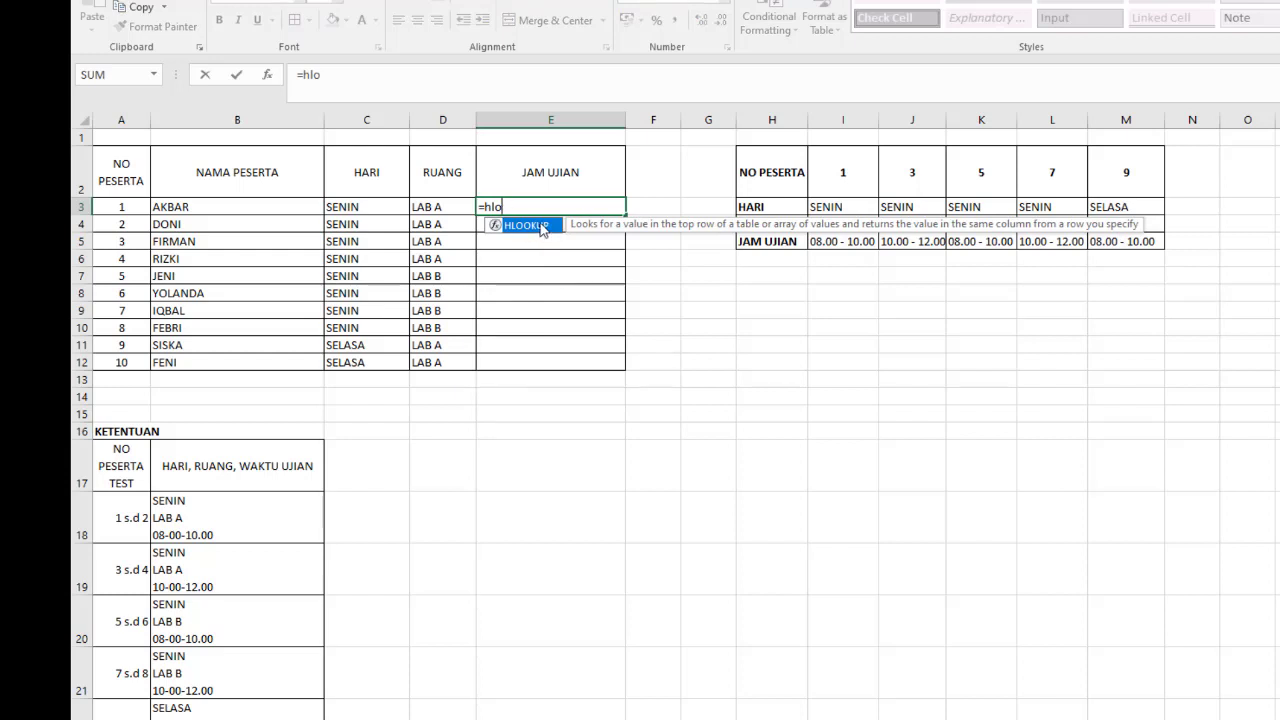
pyautogui.press('Tab')
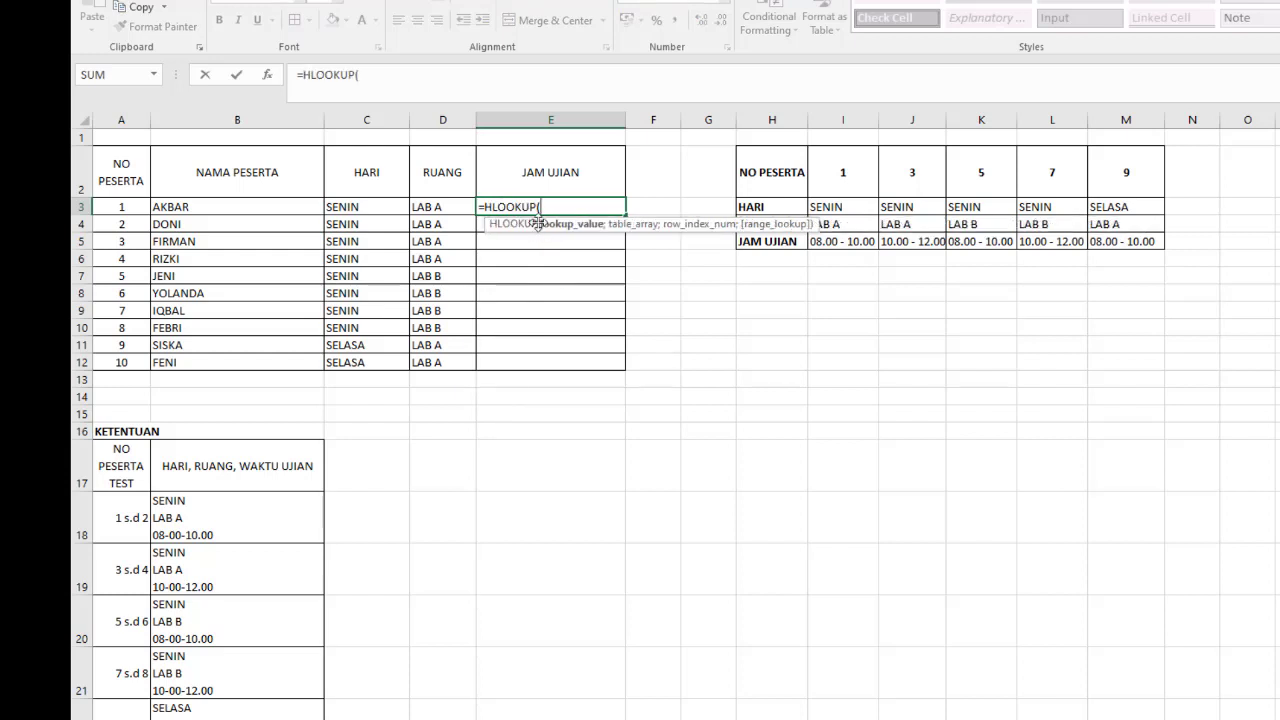
pyautogui.click(126, 212)
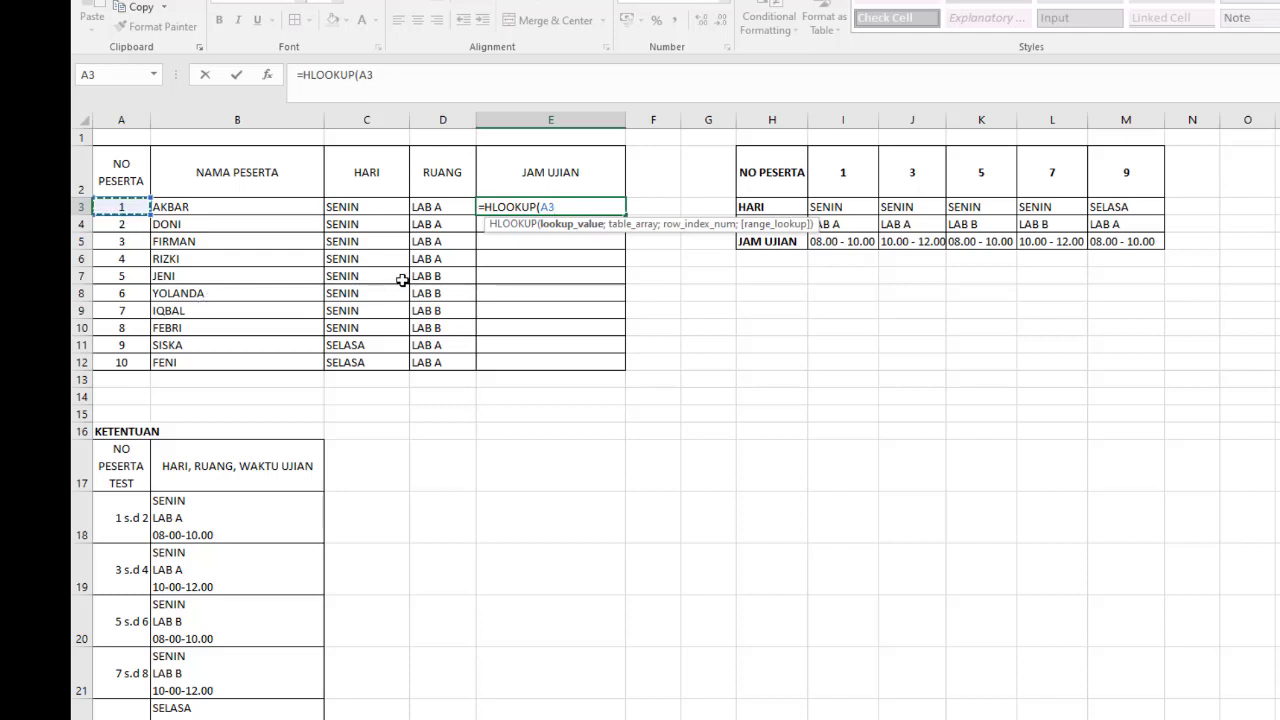
pyautogui.write(';')
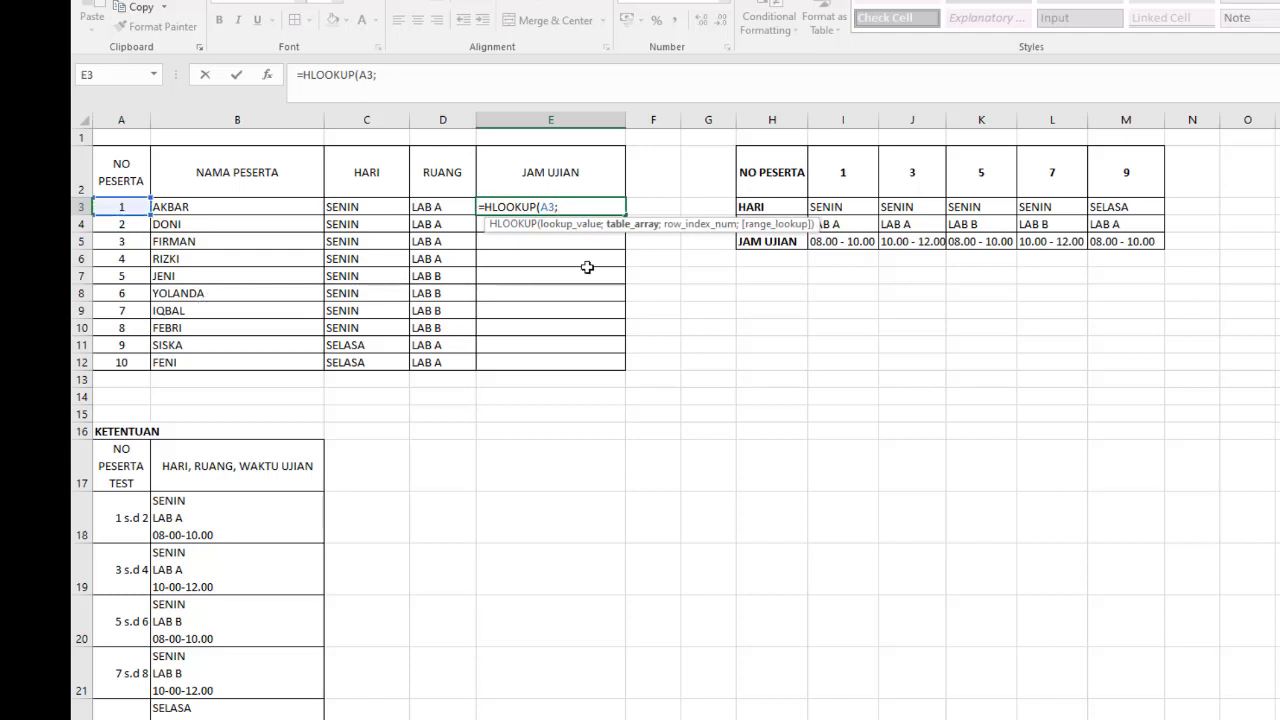
pyautogui.moveTo(754, 164); pyautogui.dragTo(1145, 243)
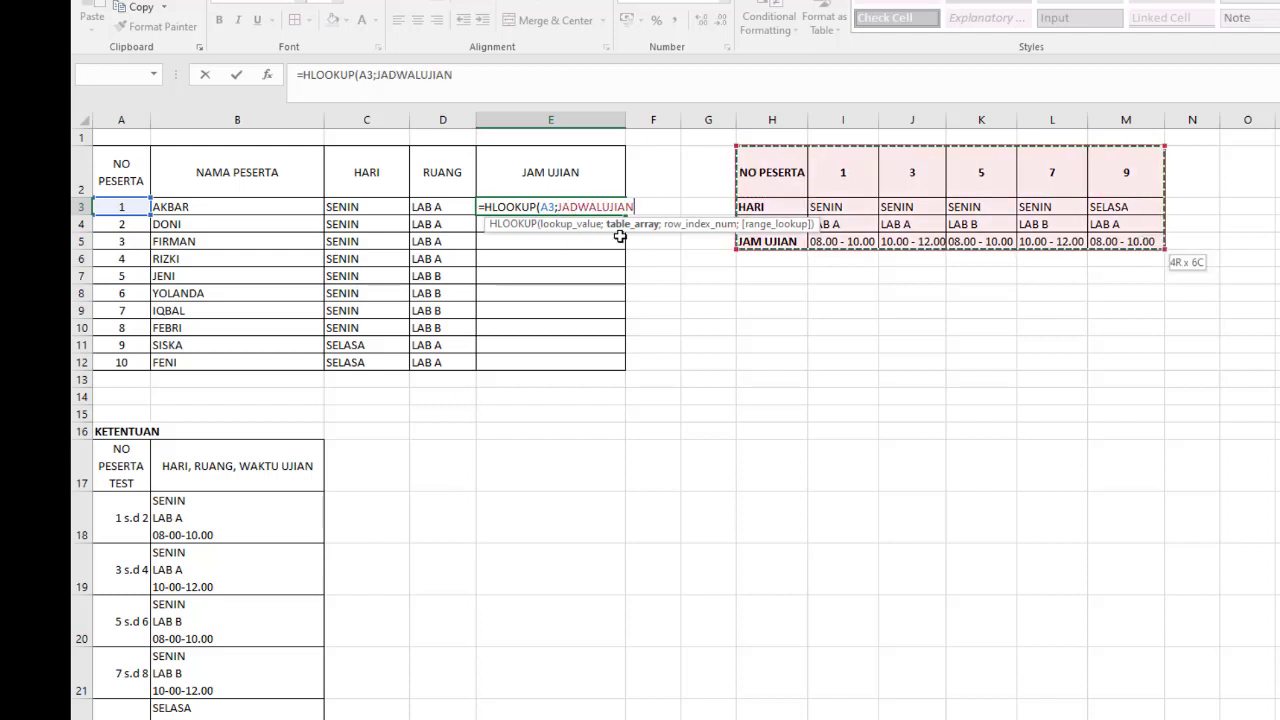
# - Complete the E3 formula with row index 4 and TRUE for approximate match, and fill it down to E12
pyautogui.click(499, 73)
pyautogui.write(';')
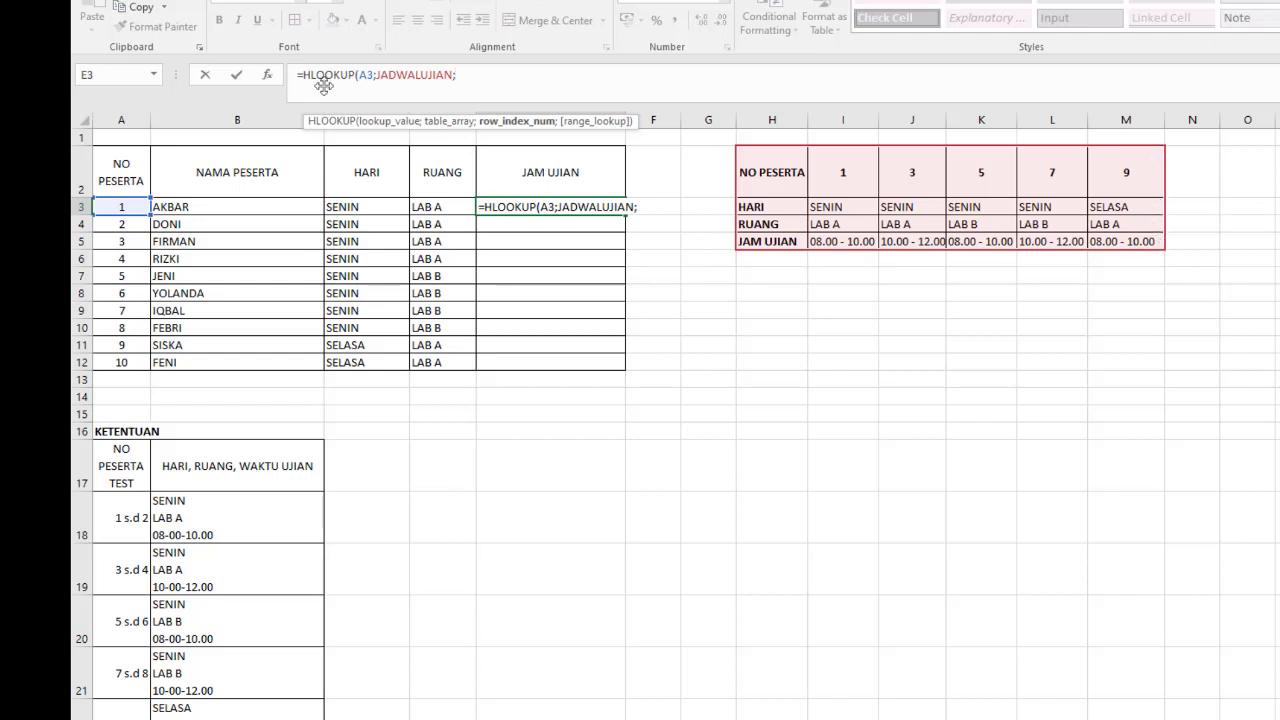
pyautogui.write('4;')
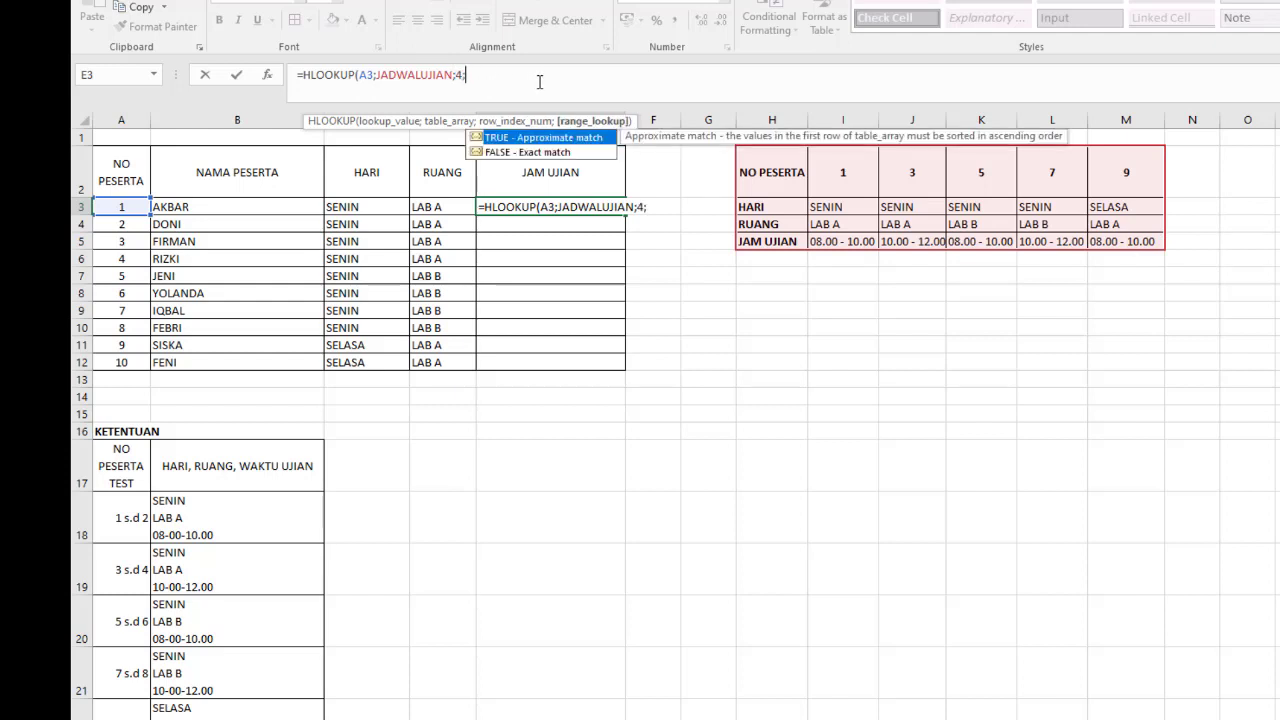
pyautogui.write('TRUE)')
pyautogui.press('Return')
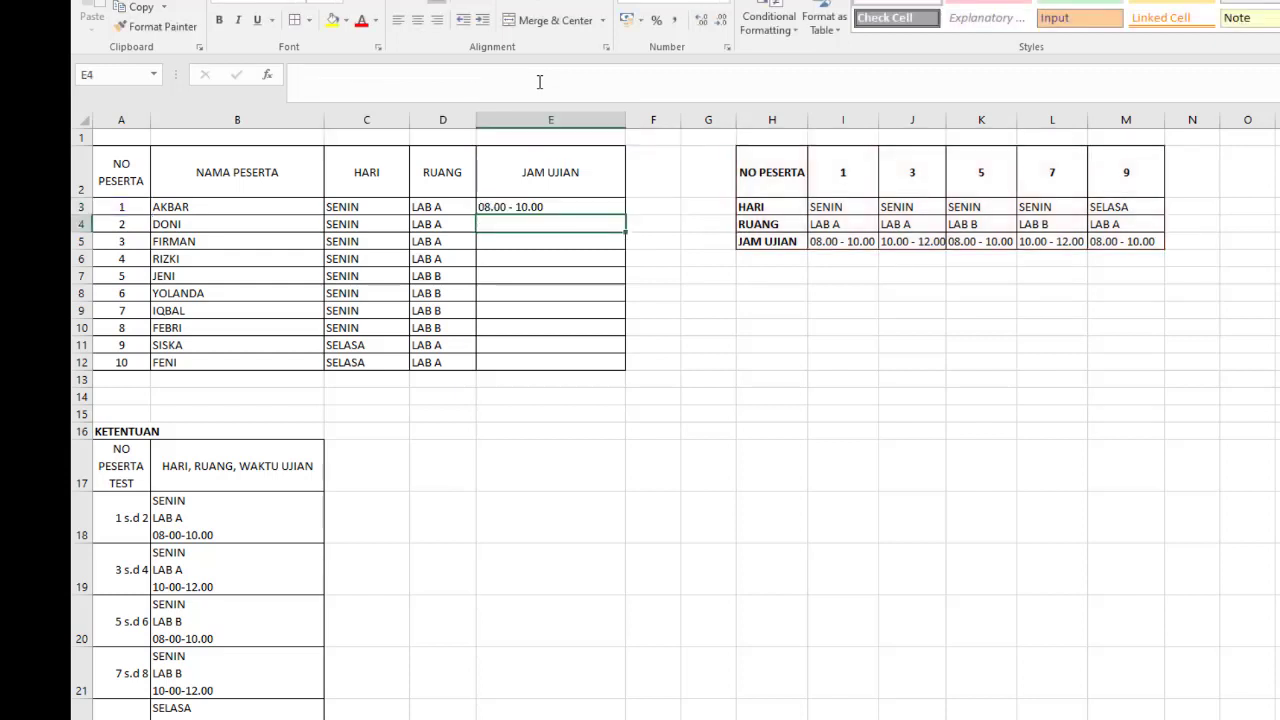
pyautogui.click(580, 206)
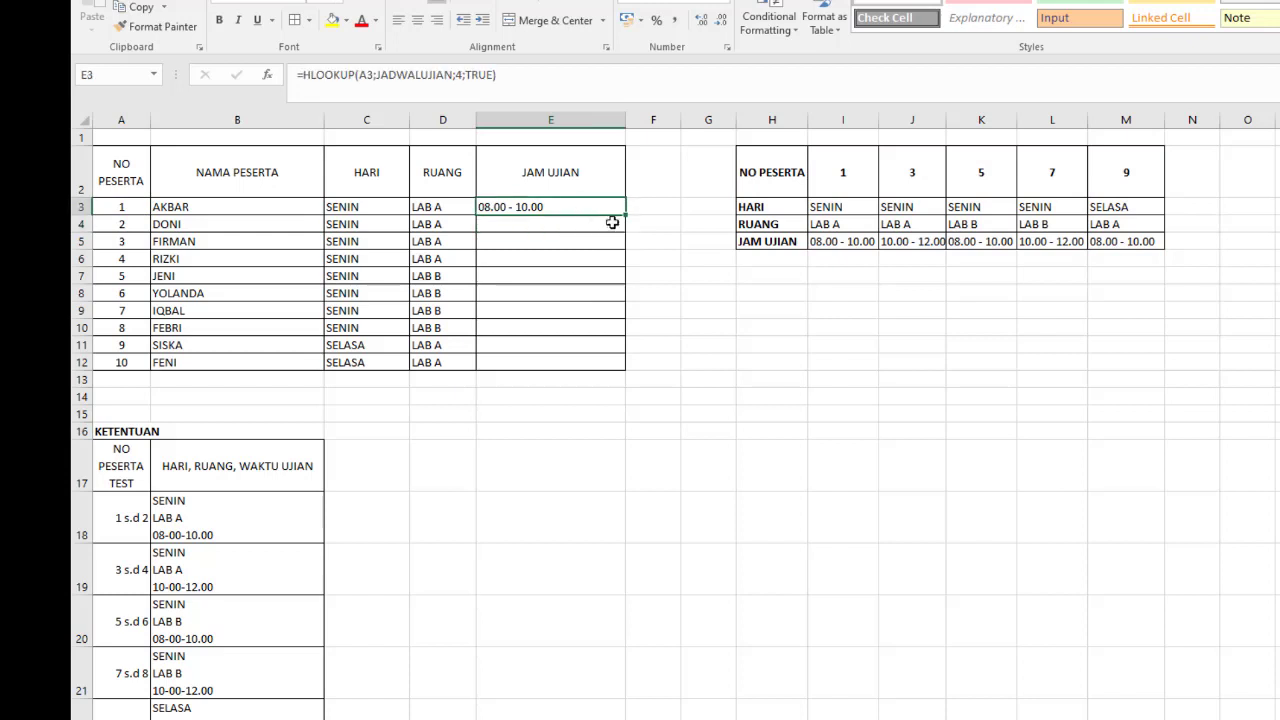
pyautogui.doubleClick(626, 213)
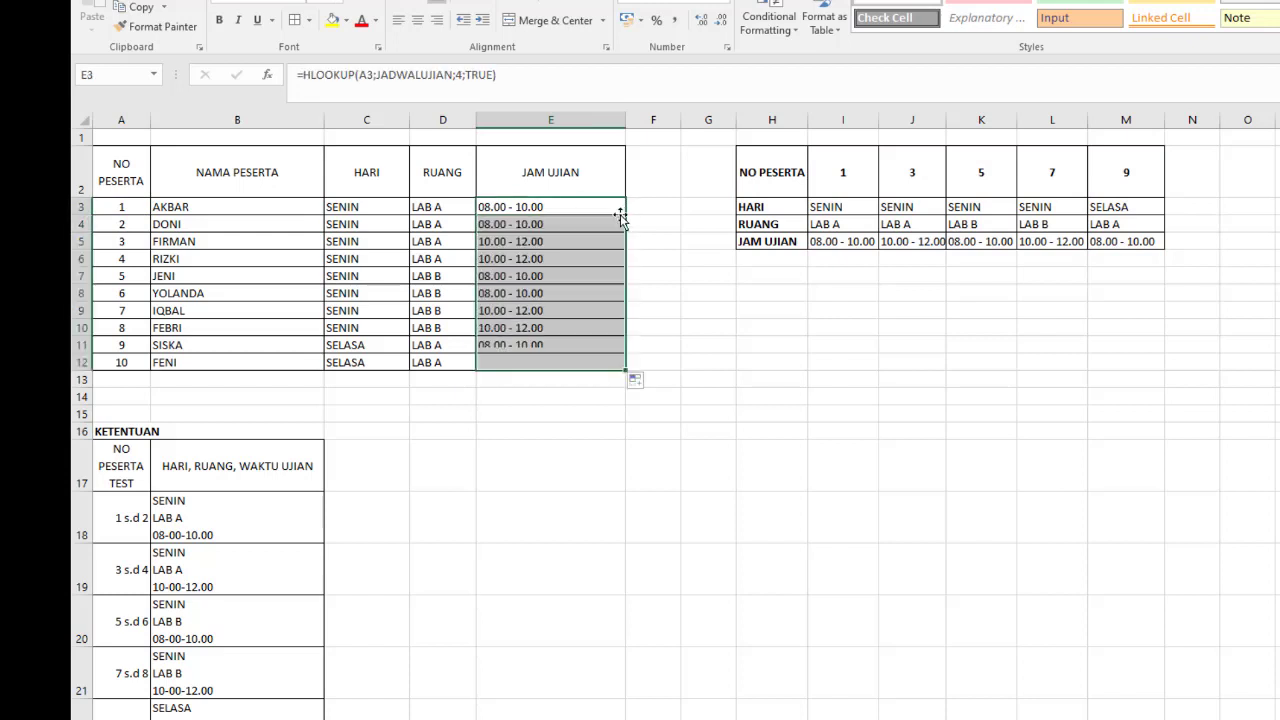